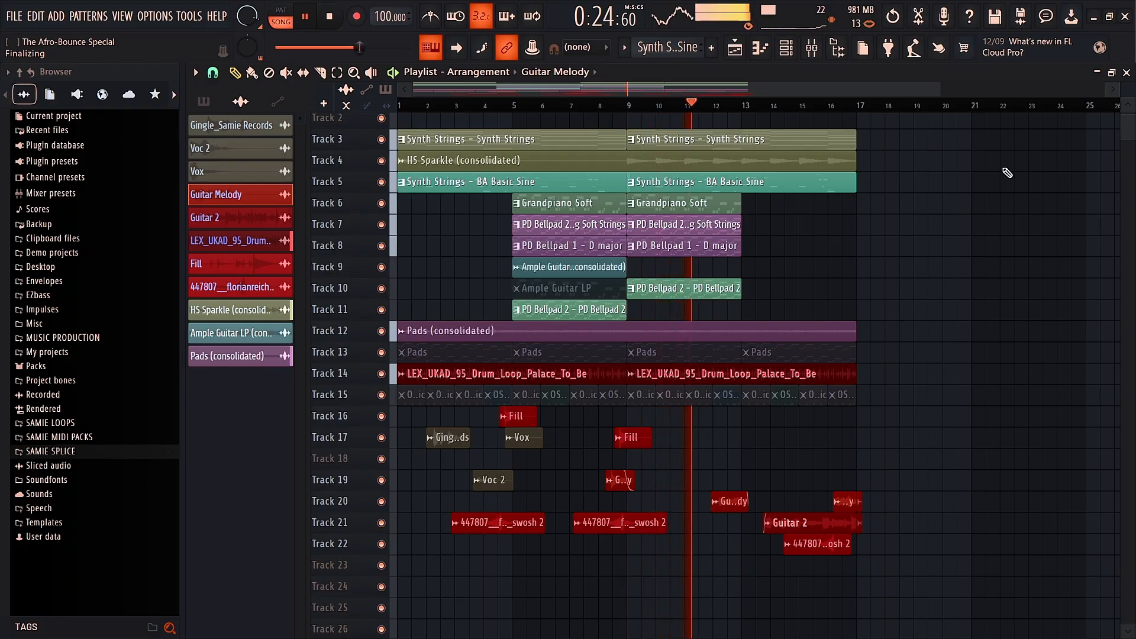
# Step: Stop the song, then play the HS Sparkle pattern's notes in the piano roll
pyautogui.press('space')
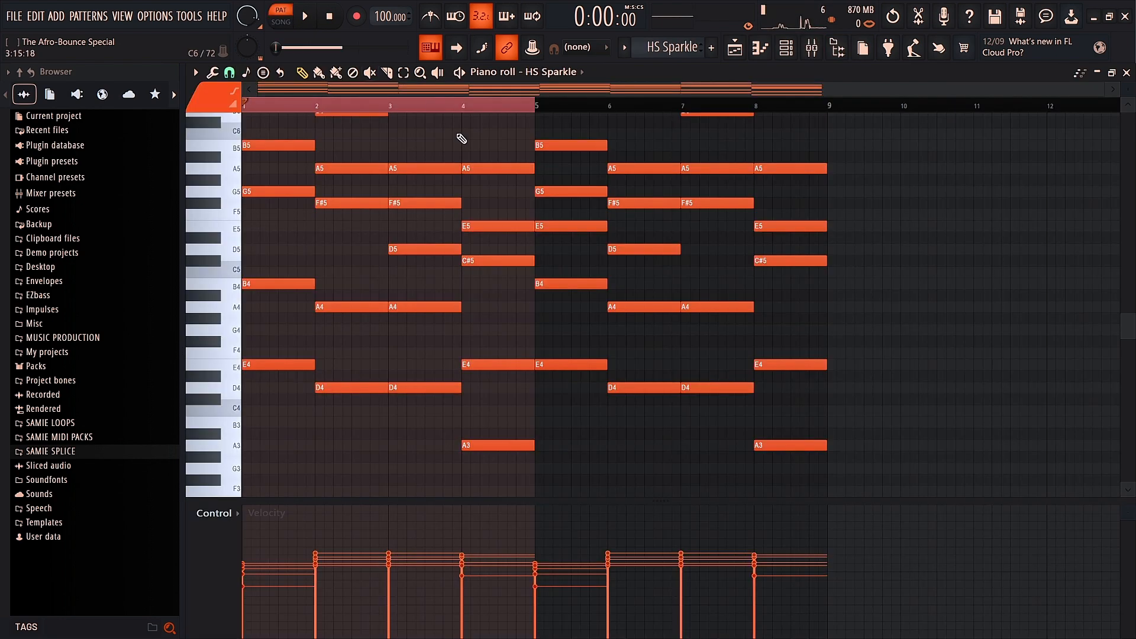
pyautogui.press('space')
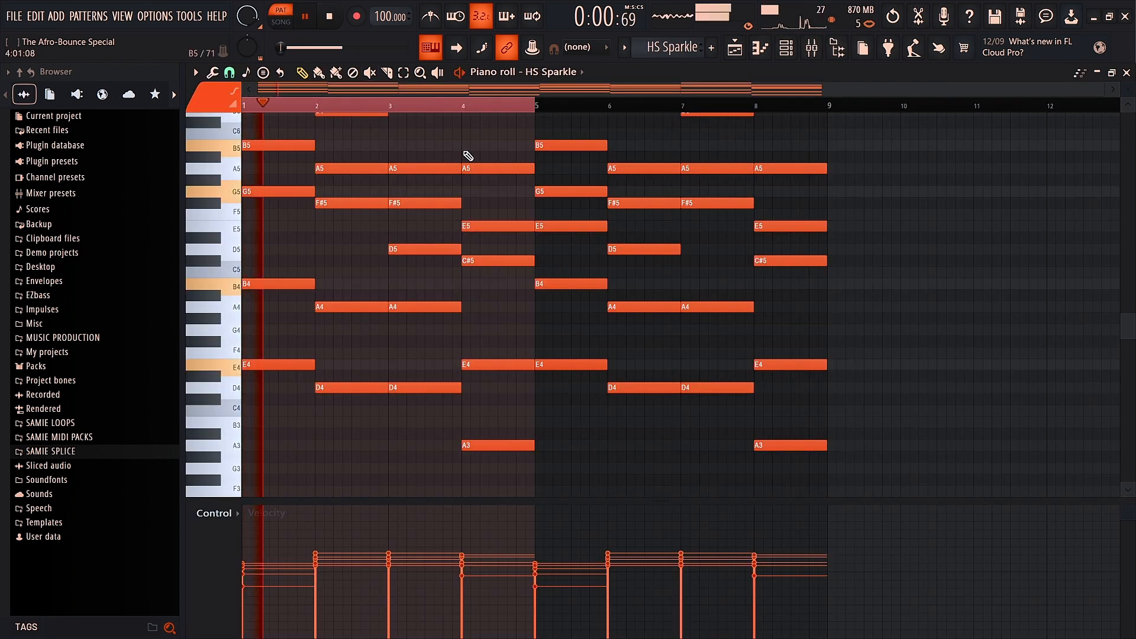
# Step: Zoom in on the HS Sparkle notes while they play, stop playback, and return to the playlist
pyautogui.scroll(3, 467, 156)
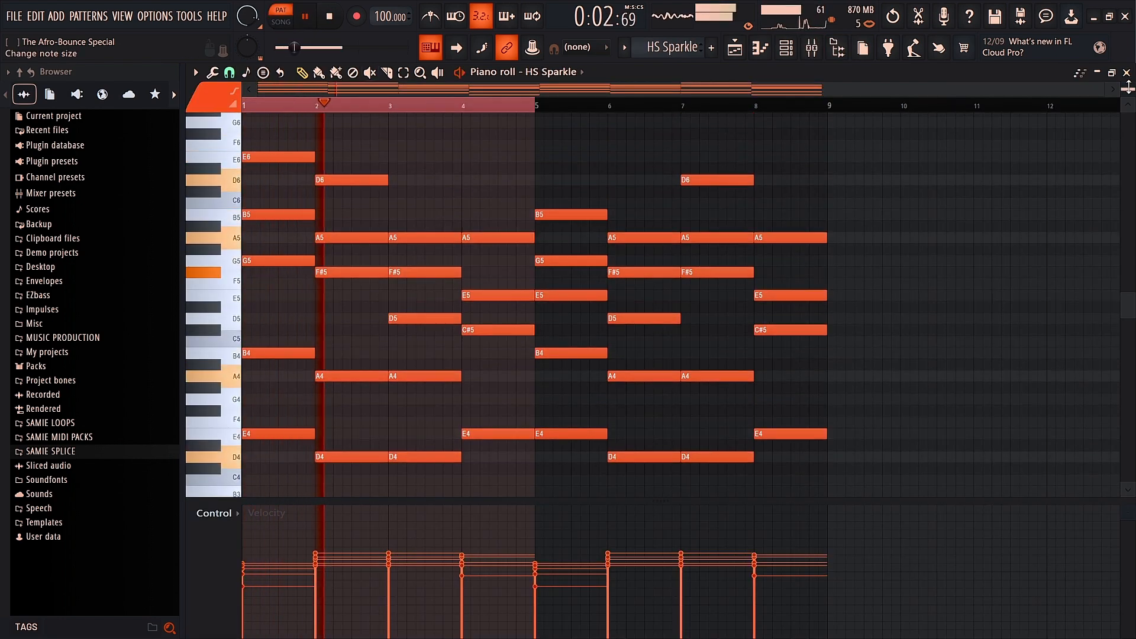
pyautogui.moveTo(1128, 88); pyautogui.dragTo(1128, 99)
pyautogui.scroll(-3, 421, 365)
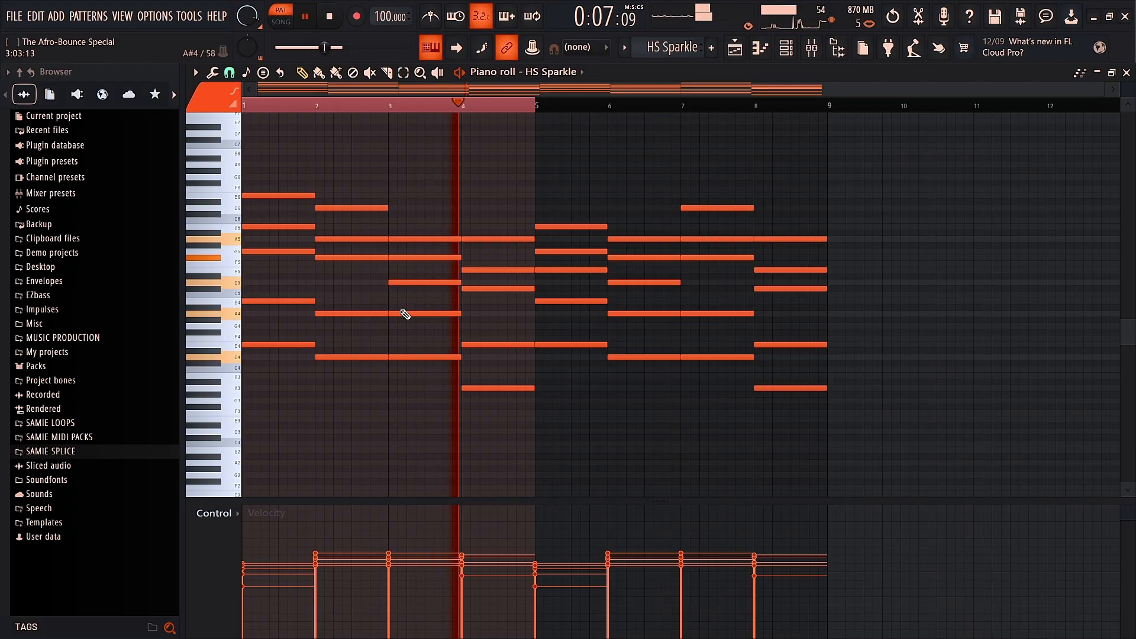
pyautogui.press('space')
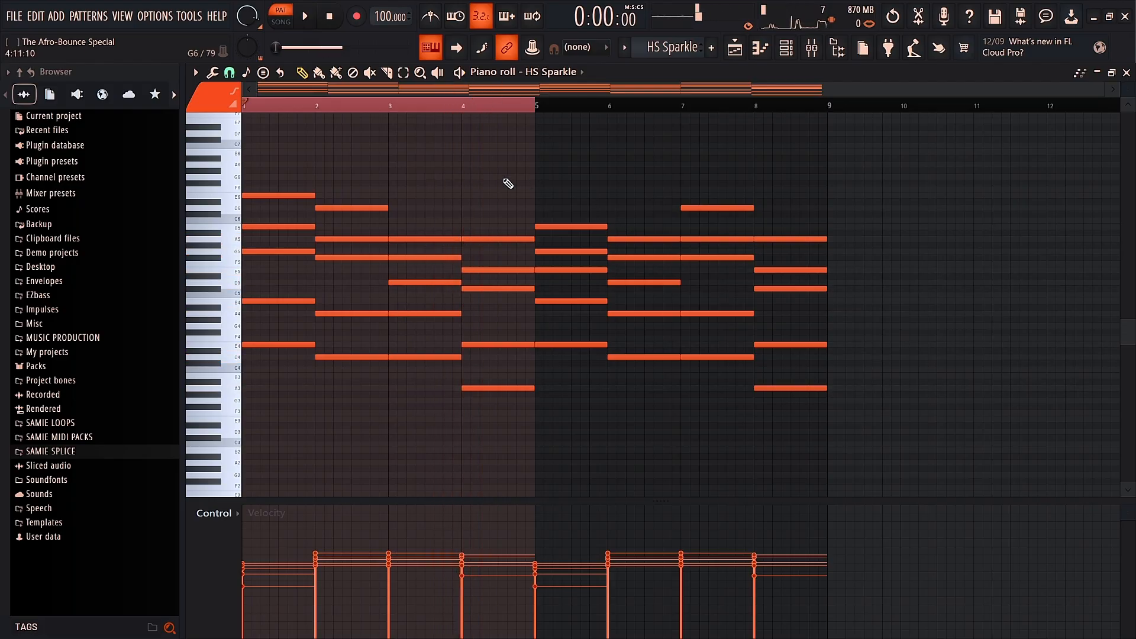
pyautogui.click(747, 47)
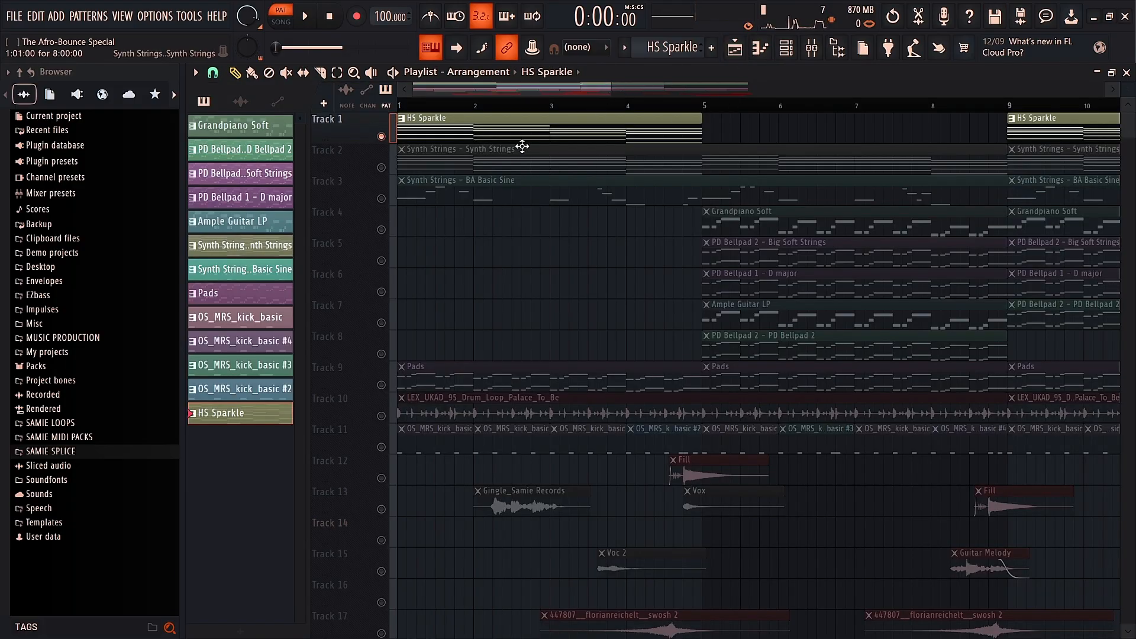
# Step: Inspect HS Sparkle's Diva synth from the channel rack, then select bars 1–16 in song mode
pyautogui.click(786, 53)
pyautogui.click(744, 339)
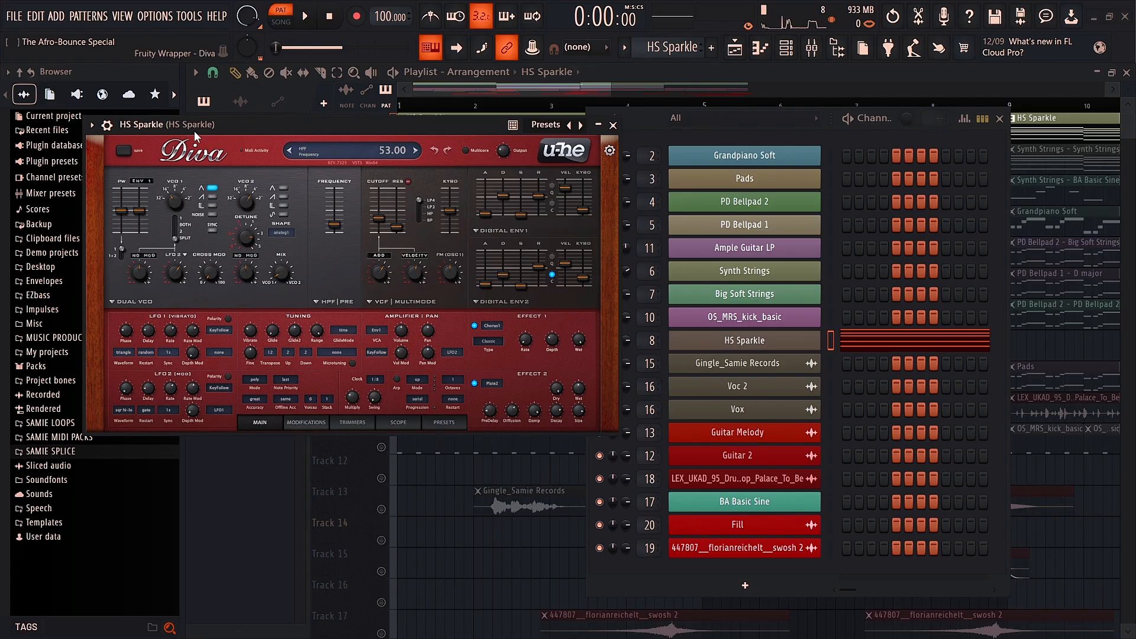
pyautogui.click(738, 342)
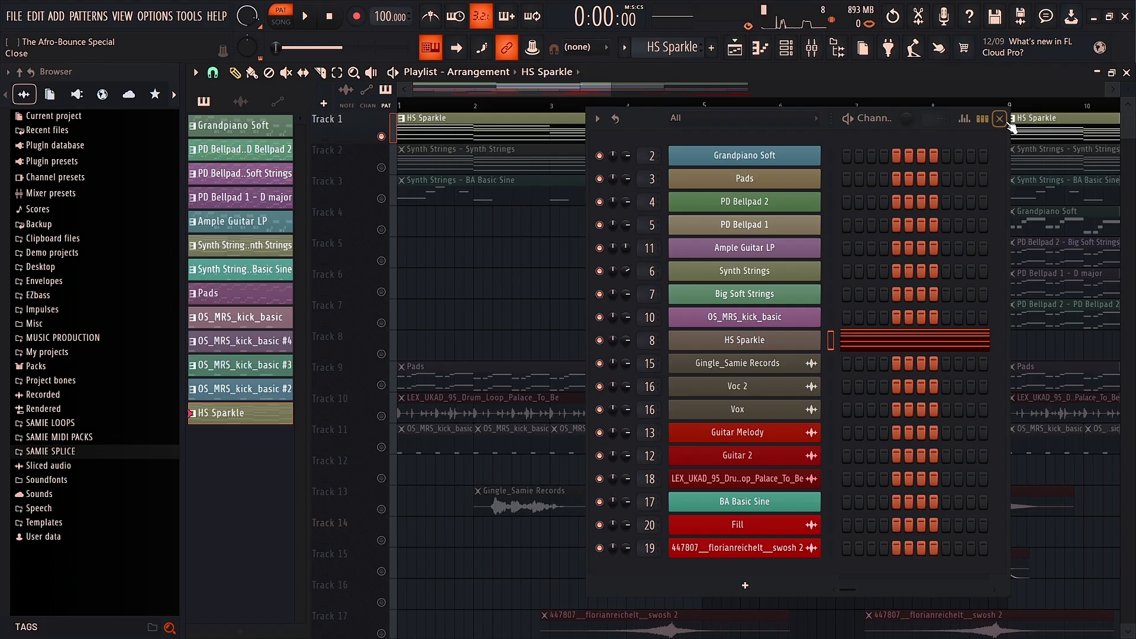
pyautogui.click(1000, 119)
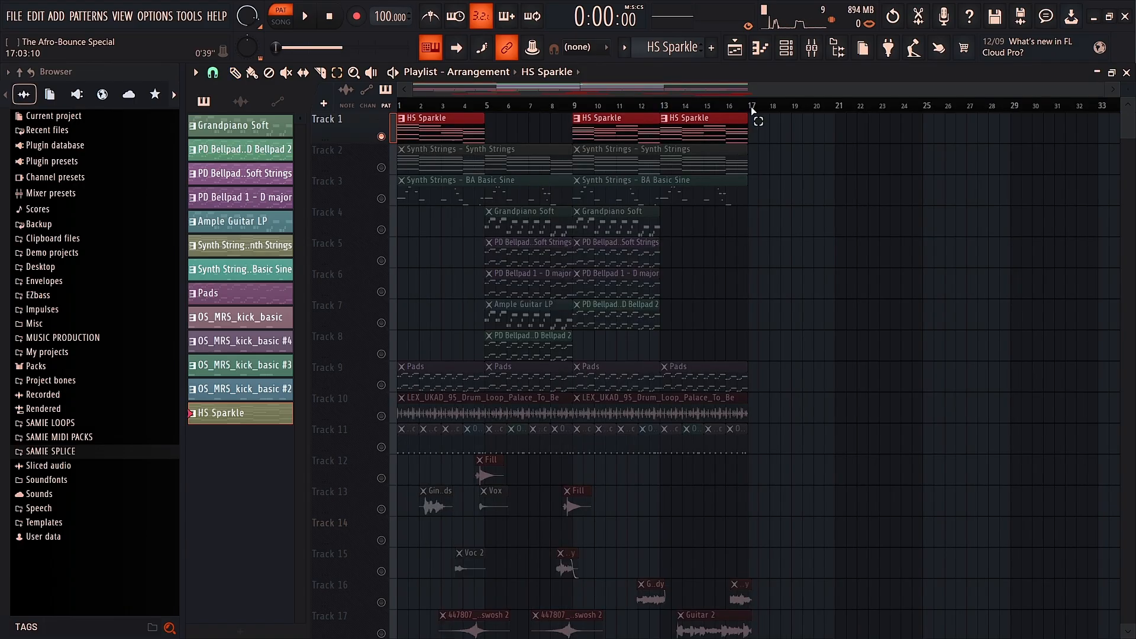
pyautogui.moveTo(752, 111); pyautogui.dragTo(285, 123)
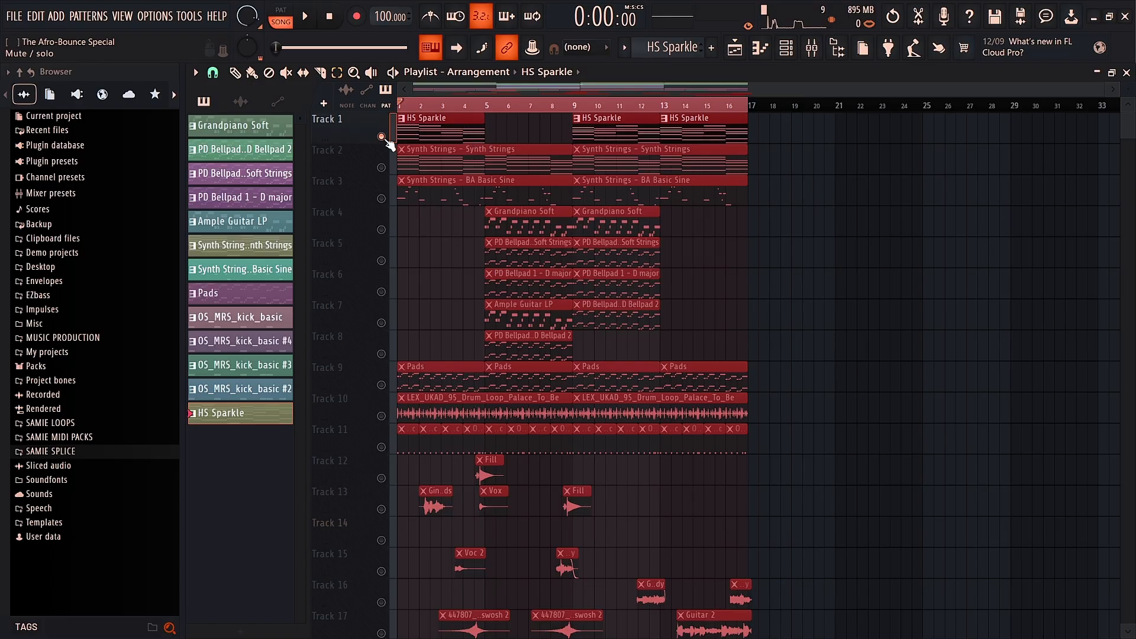
# Step: Consolidate bars 1–16 into an HS Sparkle (consolidated) audio clip and set the channel filter to All
pyautogui.hotkey('ctrl', 'alt', 'c')
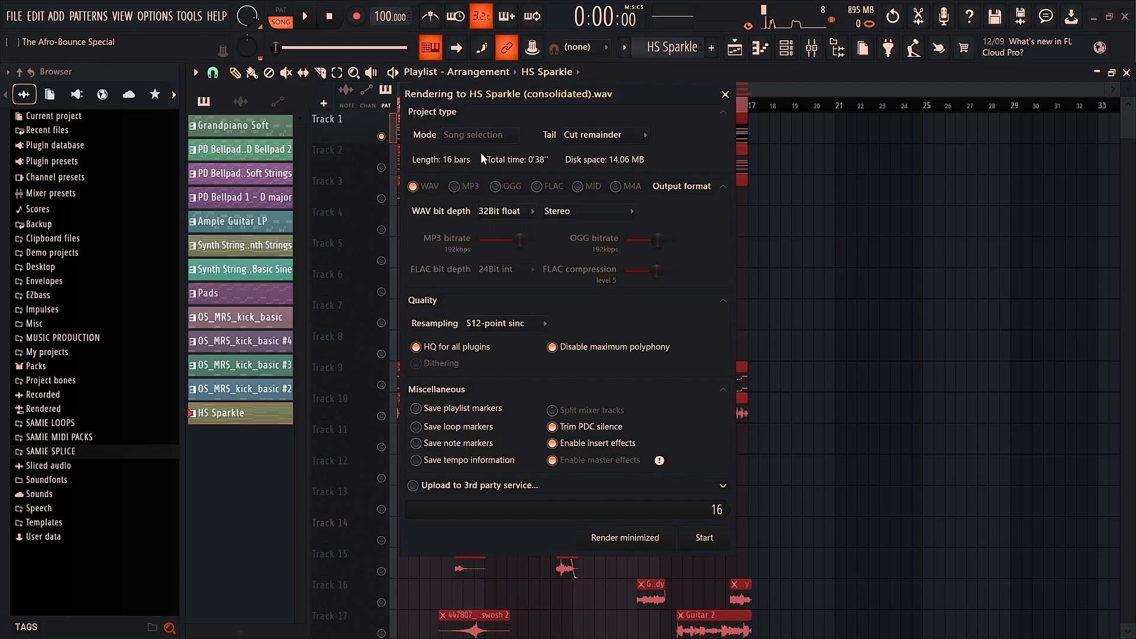
pyautogui.click(718, 529)
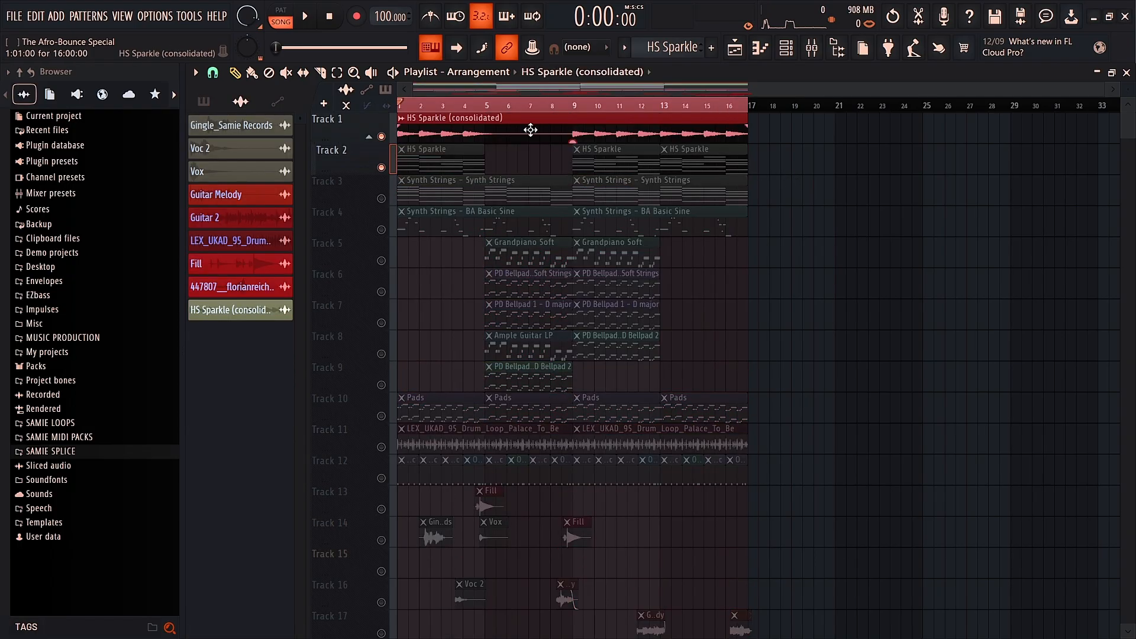
pyautogui.click(305, 16)
pyautogui.click(680, 122)
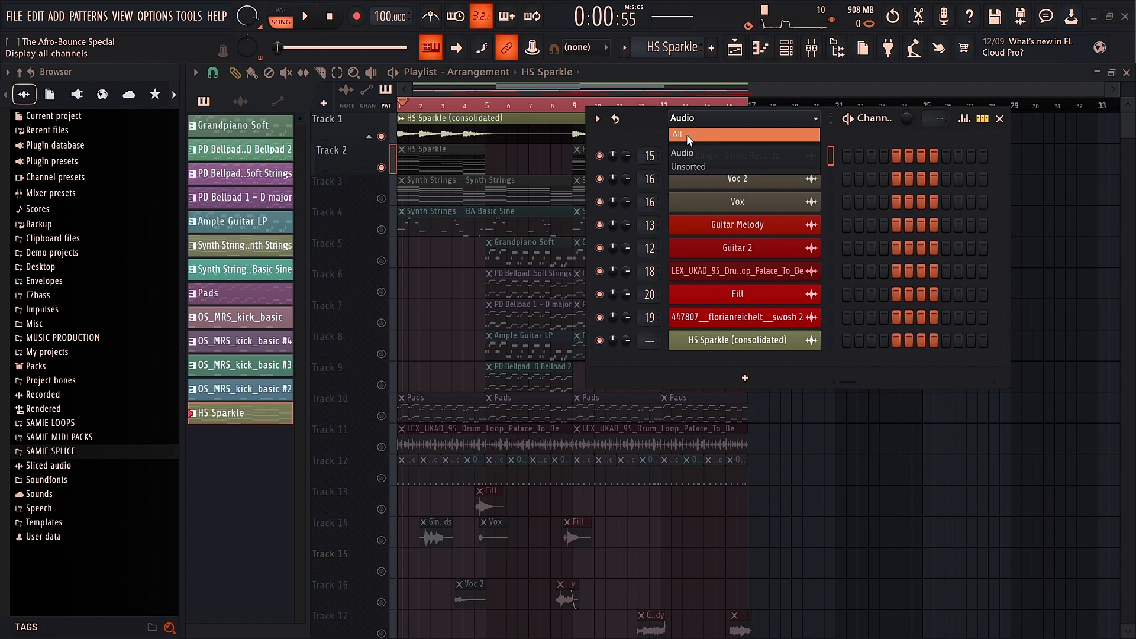
pyautogui.click(687, 135)
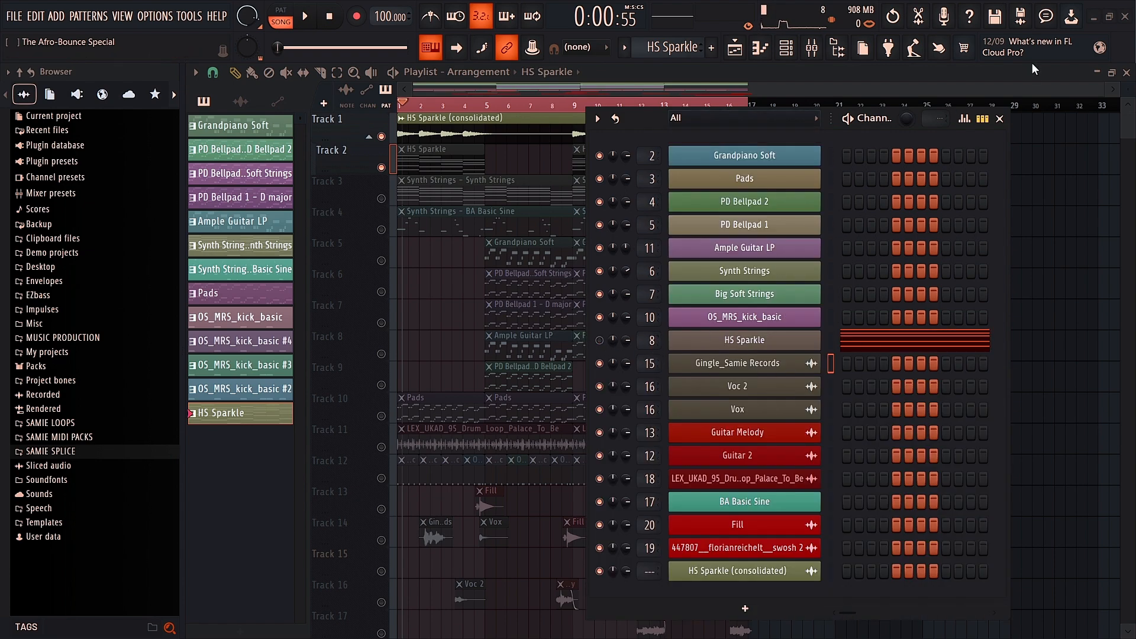
# Step: Route the HS Sparkle (consolidated) clip to mixer track 6, then play the Synth Strings pattern
pyautogui.click(999, 120)
pyautogui.doubleClick(438, 136)
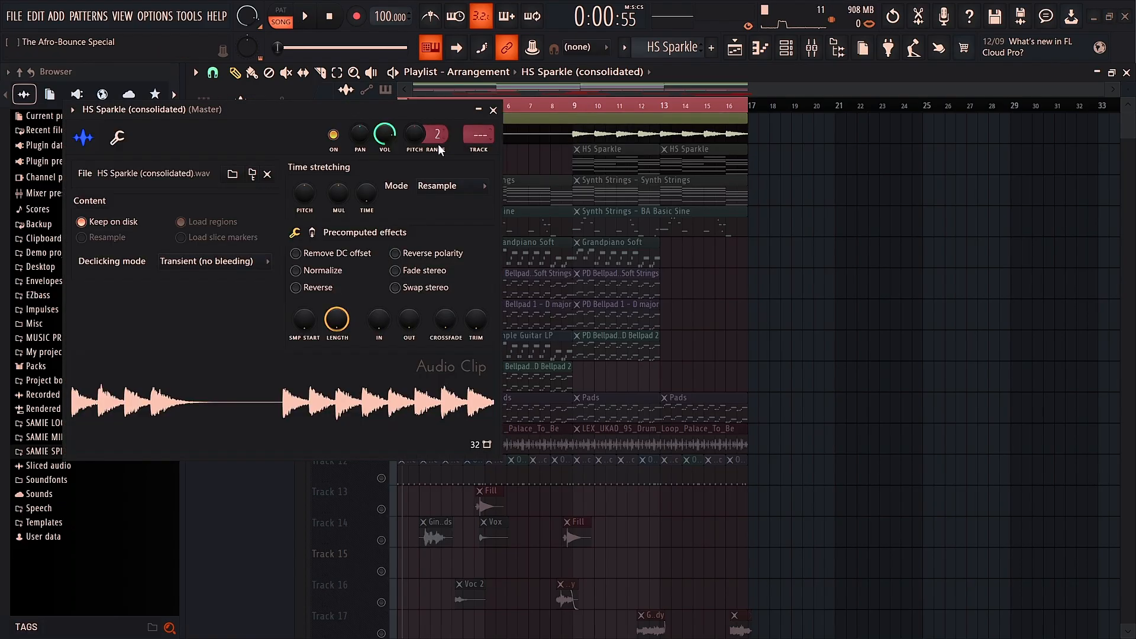
pyautogui.scroll(6, 462, 133)
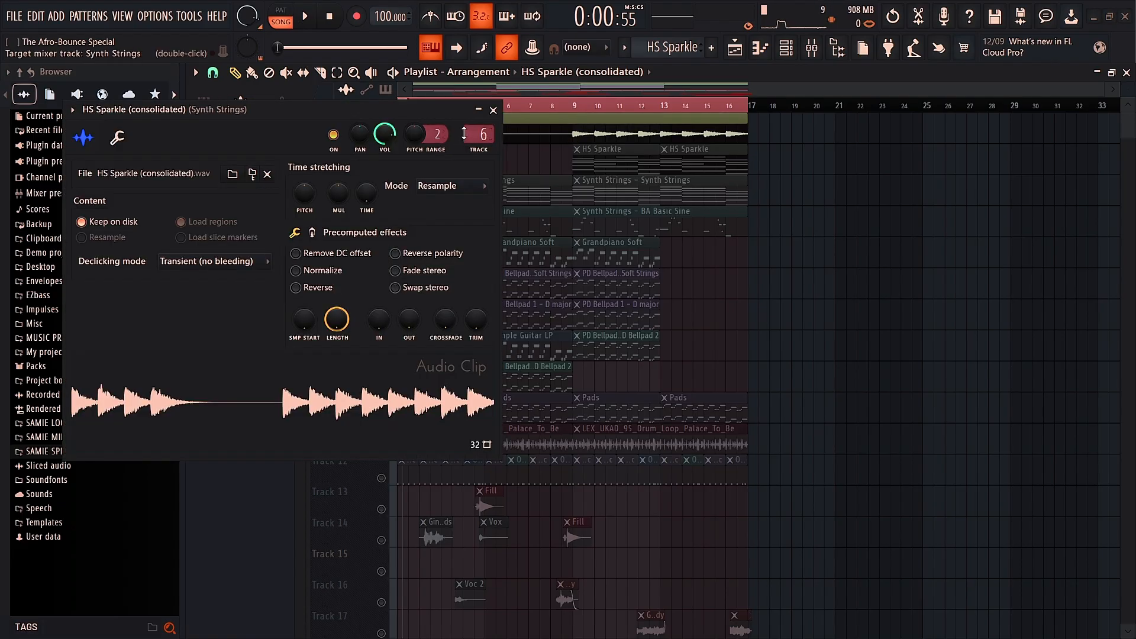
pyautogui.click(493, 110)
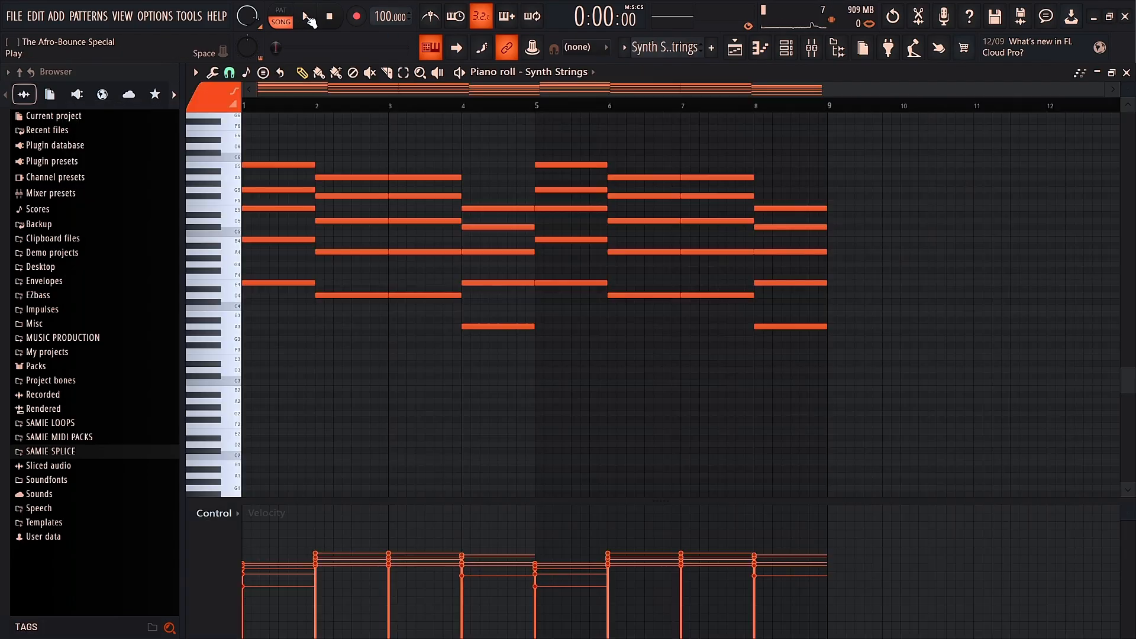
pyautogui.click(310, 21)
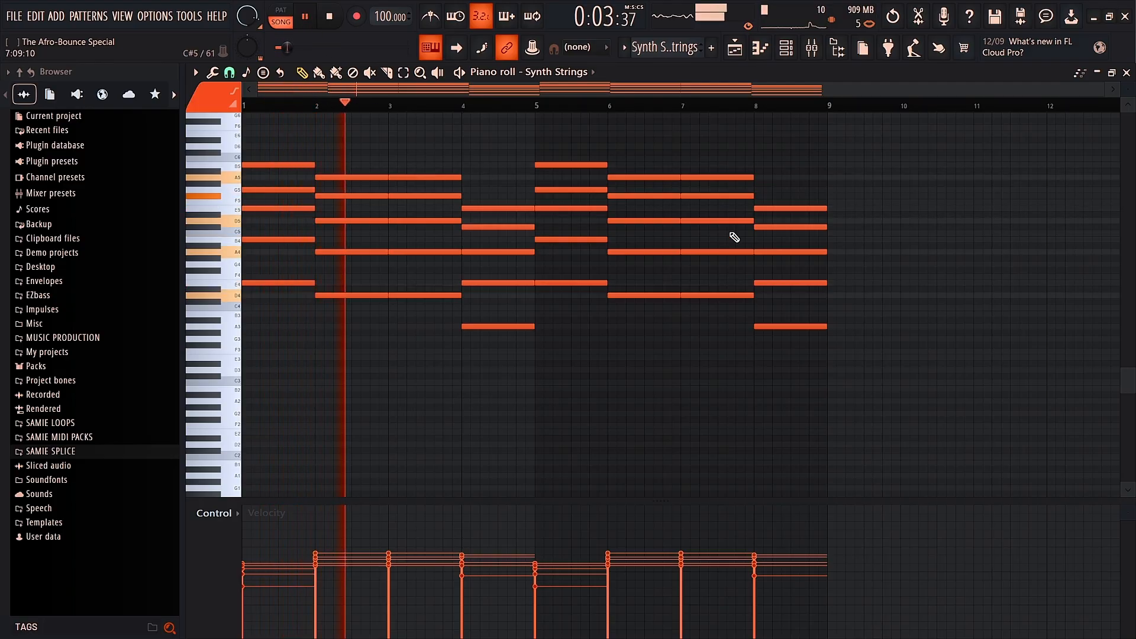
# Step: Resize the Synth Strings note rows to a taller labelled view while it plays, then stop
pyautogui.scroll(2, 787, 237)
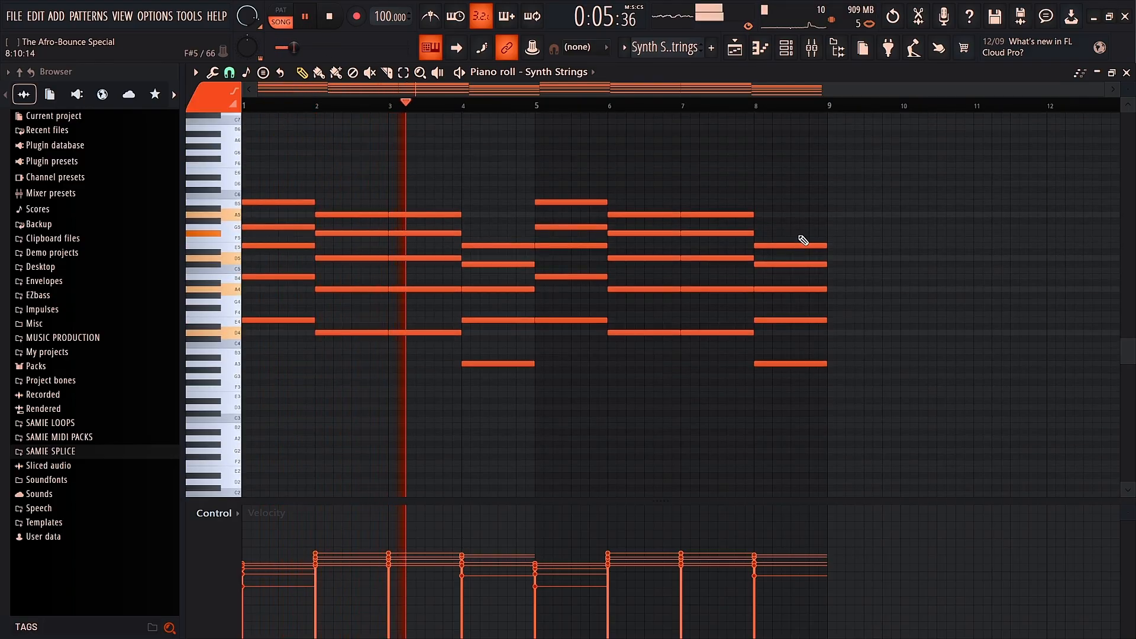
pyautogui.moveTo(1128, 88); pyautogui.dragTo(1129, 90)
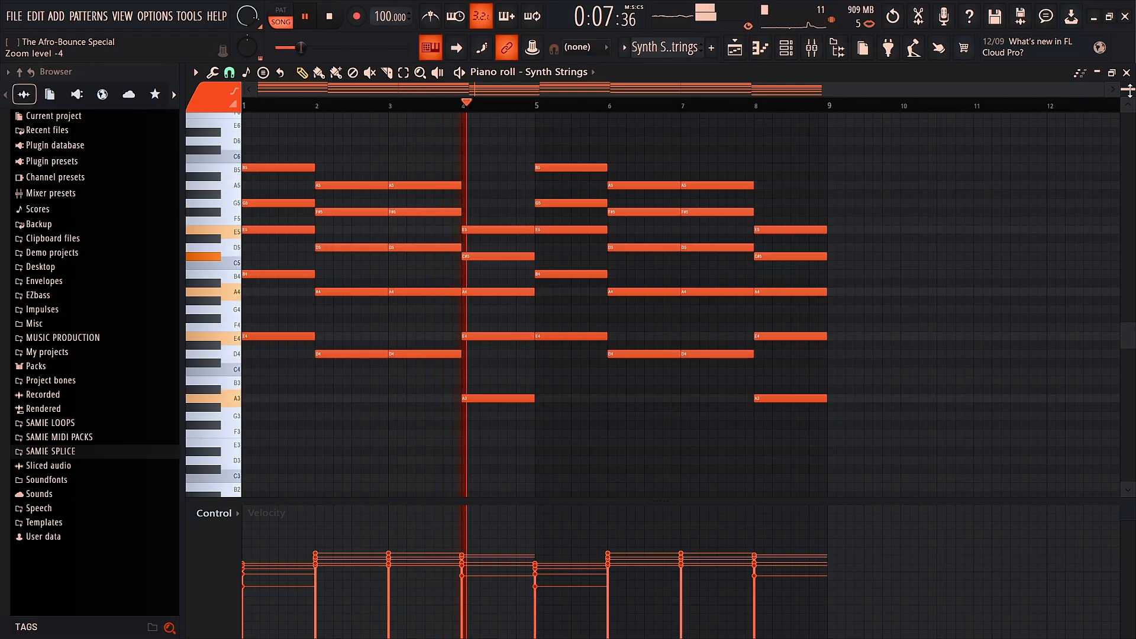
pyautogui.rightClick(1129, 91)
pyautogui.rightClick(1129, 91)
pyautogui.rightClick(1129, 90)
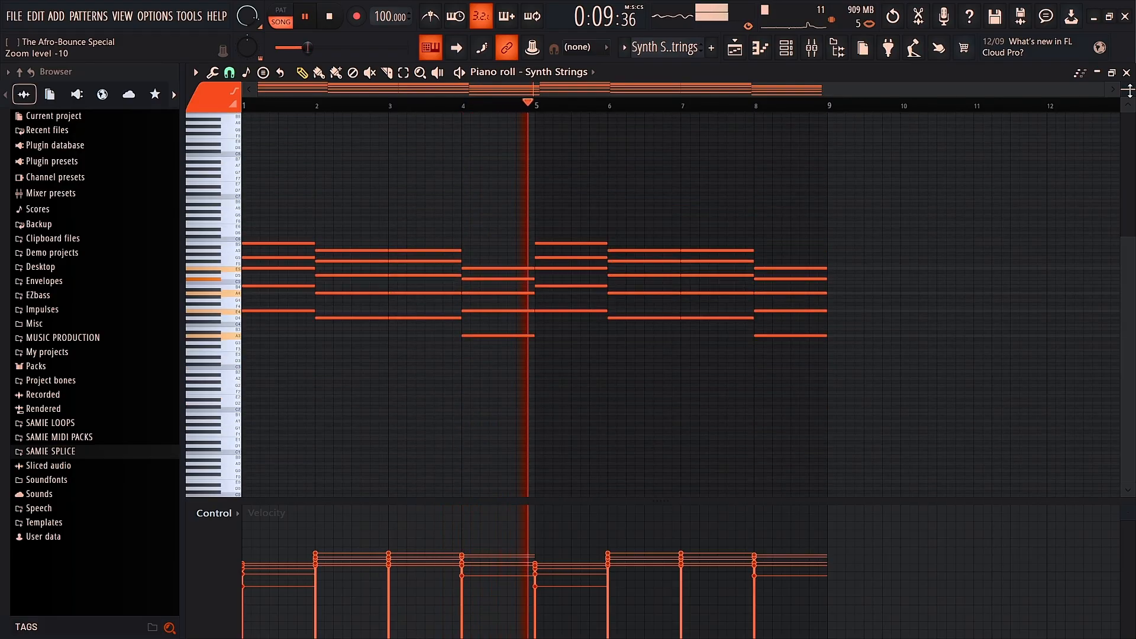
pyautogui.rightClick(1129, 90)
pyautogui.rightClick(1129, 90)
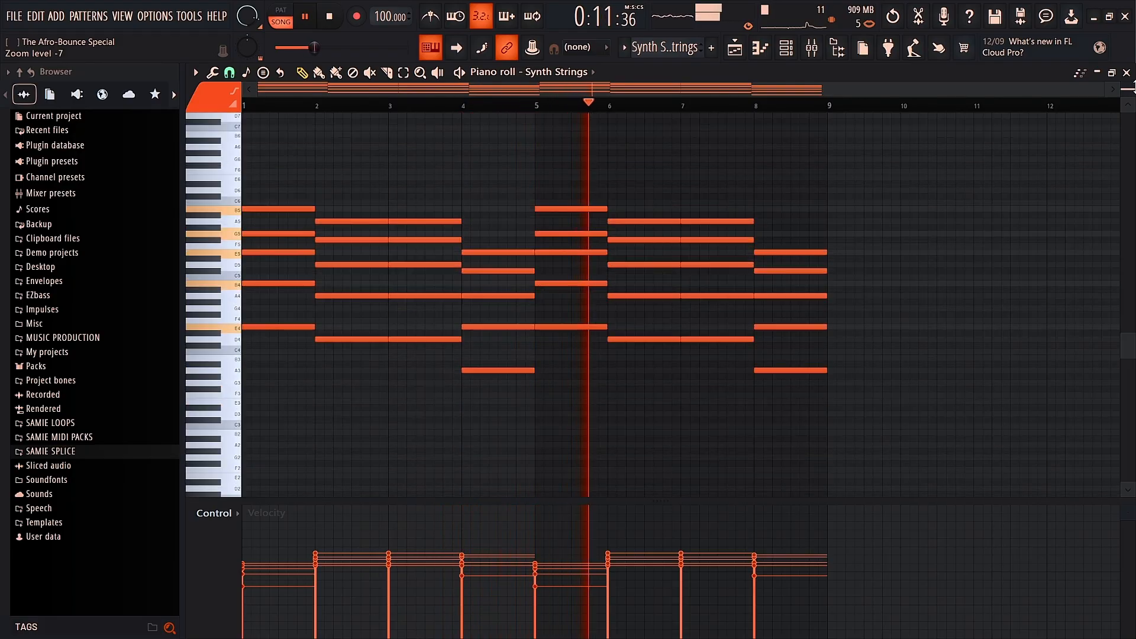
pyautogui.rightClick(1130, 91)
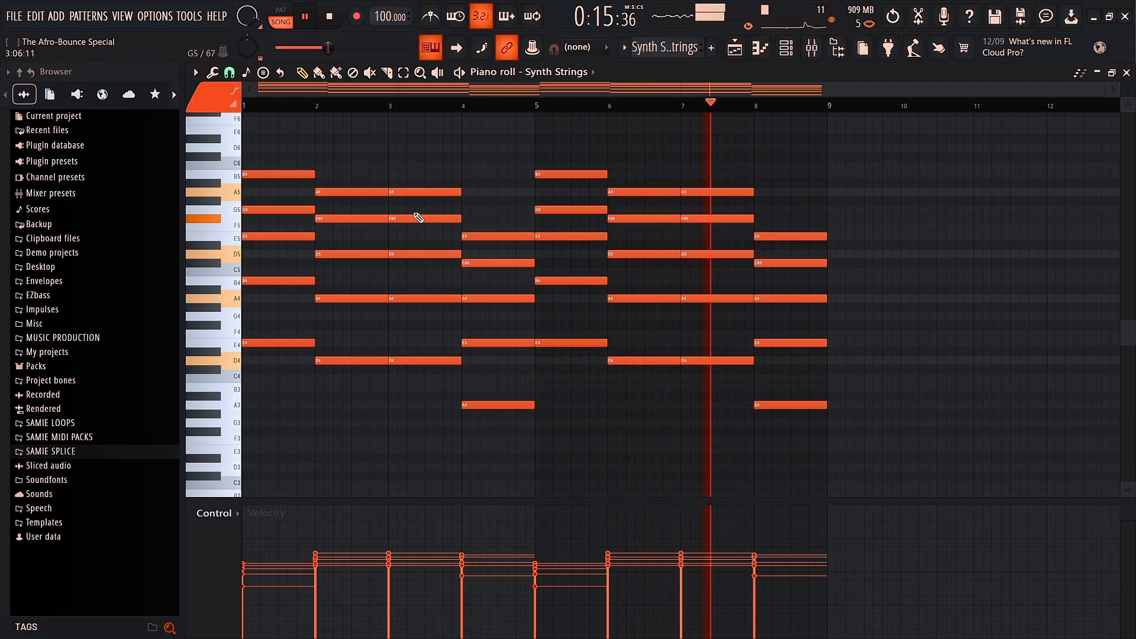
pyautogui.click(307, 16)
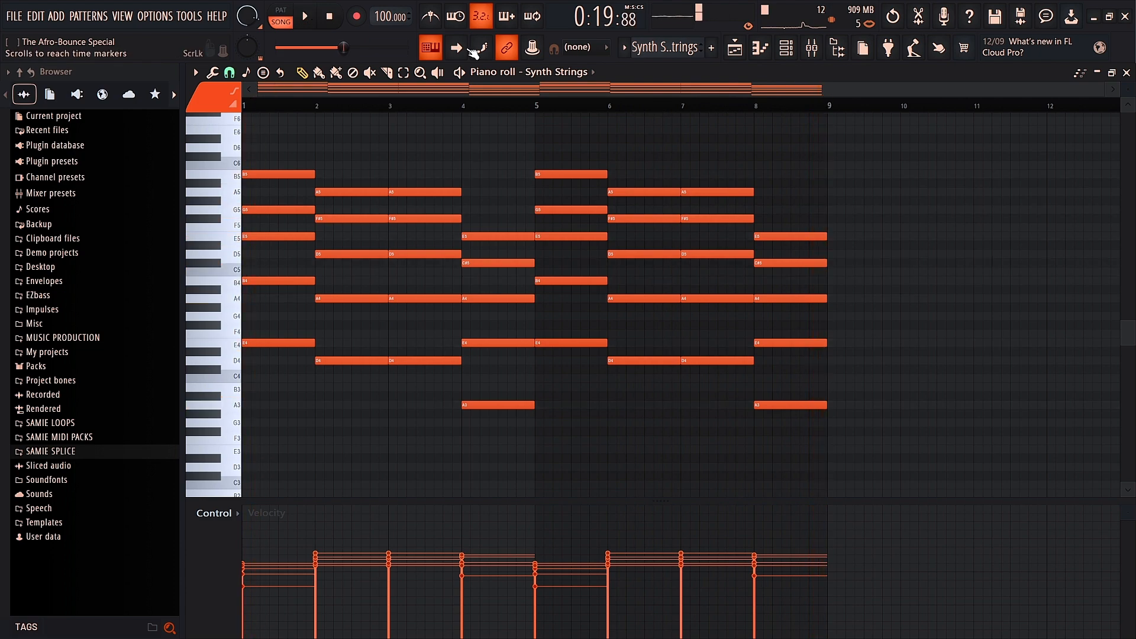
# Step: Open the Synth Strings channel's Purity plugin (SynthString 1 preset) and nudge its window right
pyautogui.click(786, 48)
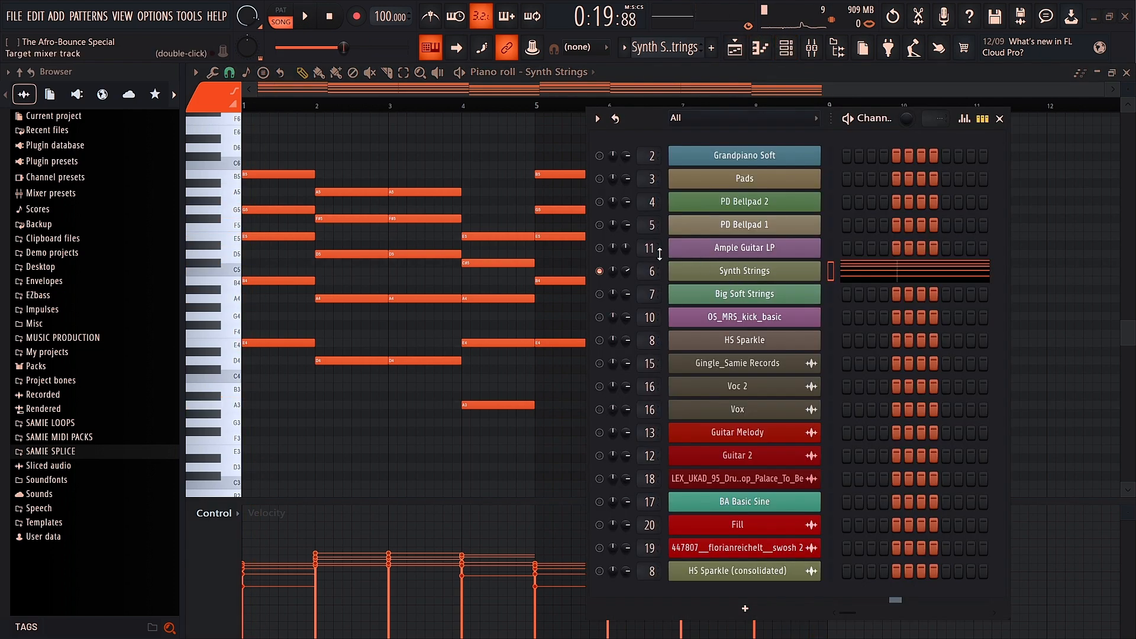
pyautogui.click(743, 273)
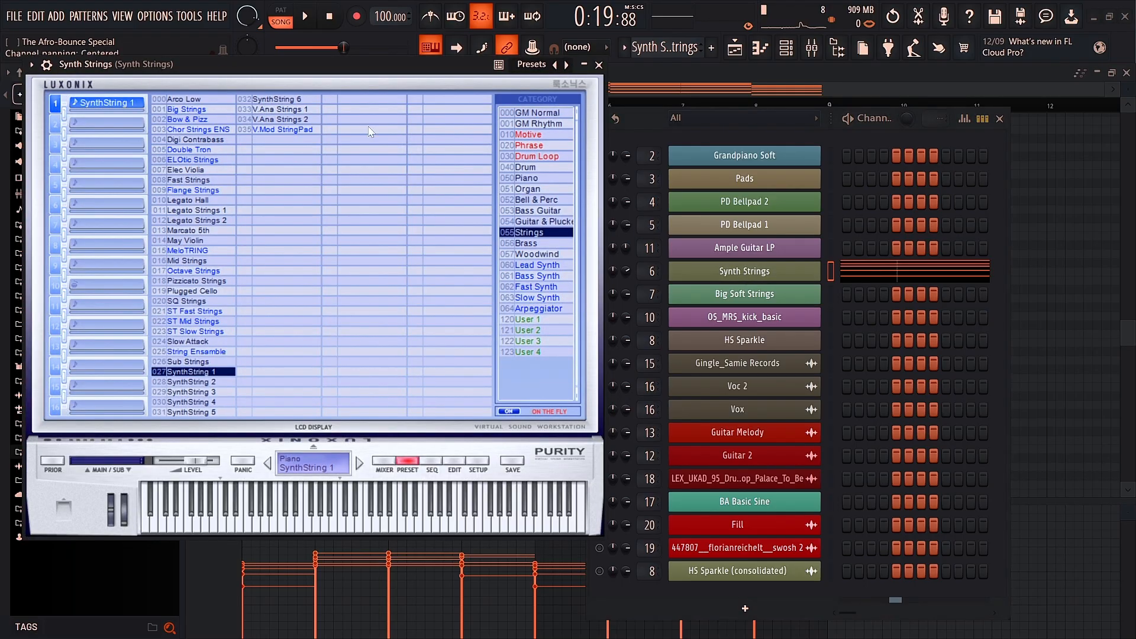
pyautogui.moveTo(109, 62); pyautogui.dragTo(147, 64)
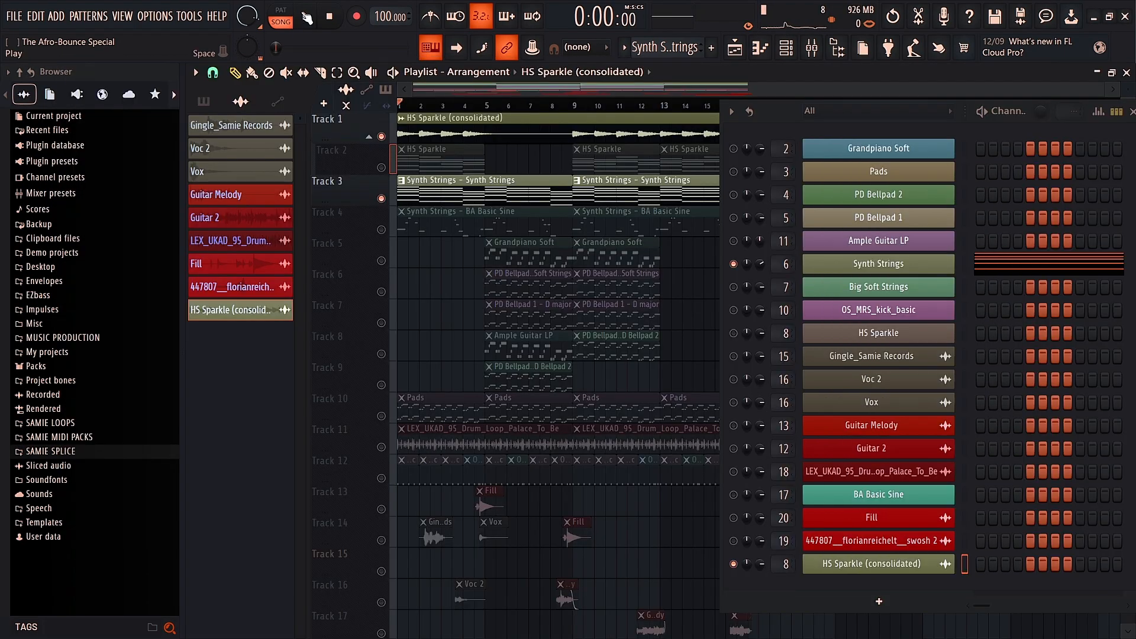
# Step: Move the HS Sparkle and consolidated clips down one track, leaving Track 2 empty, and stop playback
pyautogui.click(305, 16)
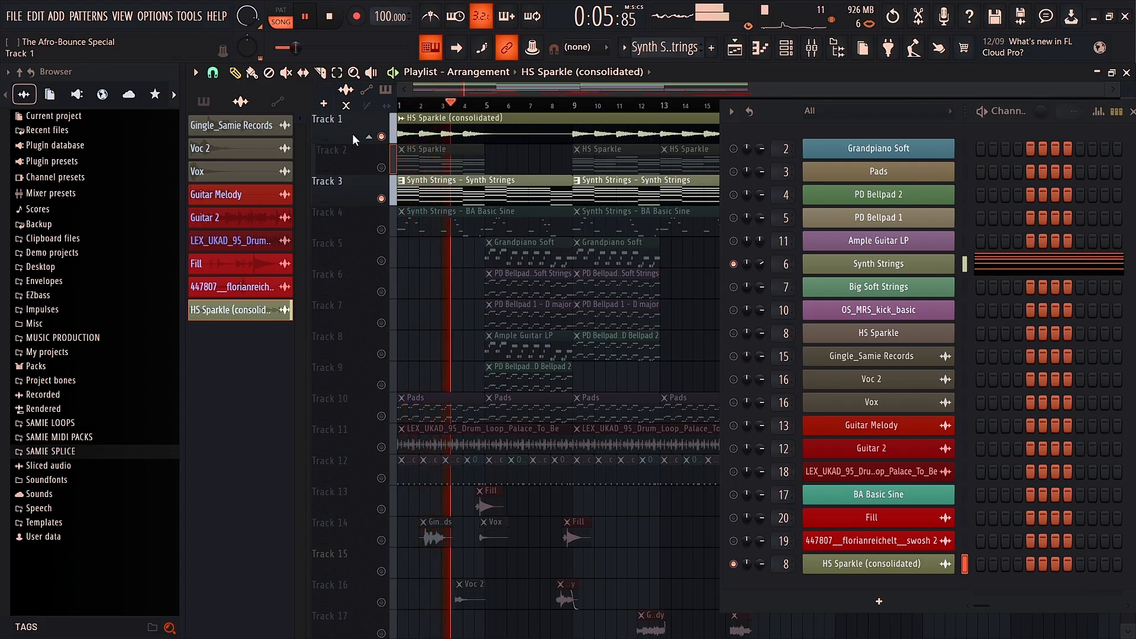
pyautogui.moveTo(352, 133); pyautogui.dragTo(348, 160)
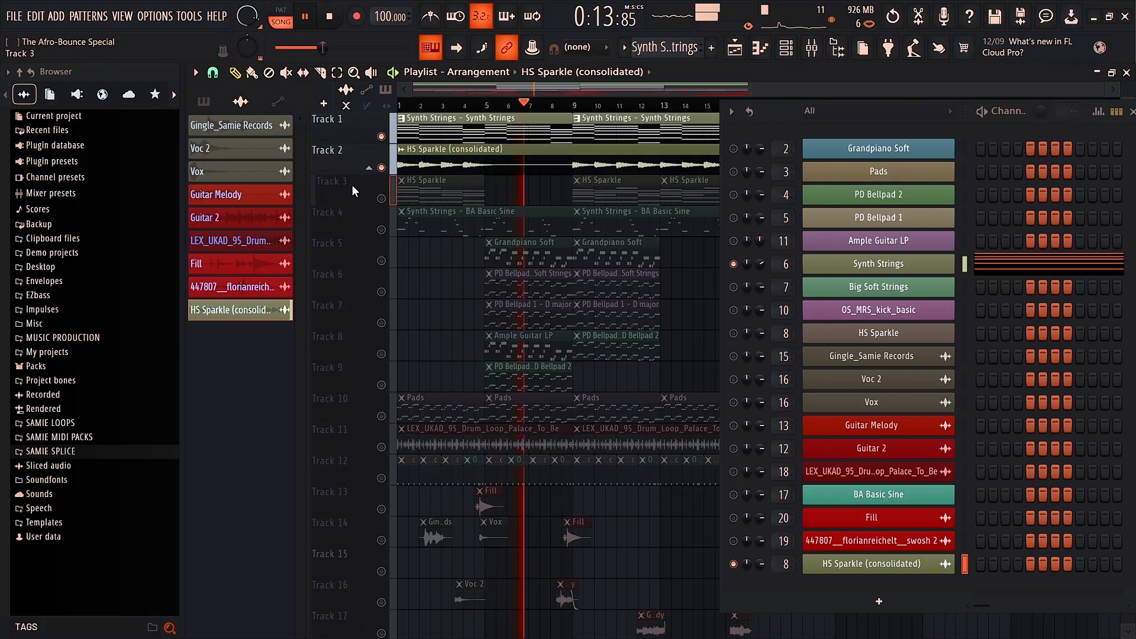
pyautogui.press('space')
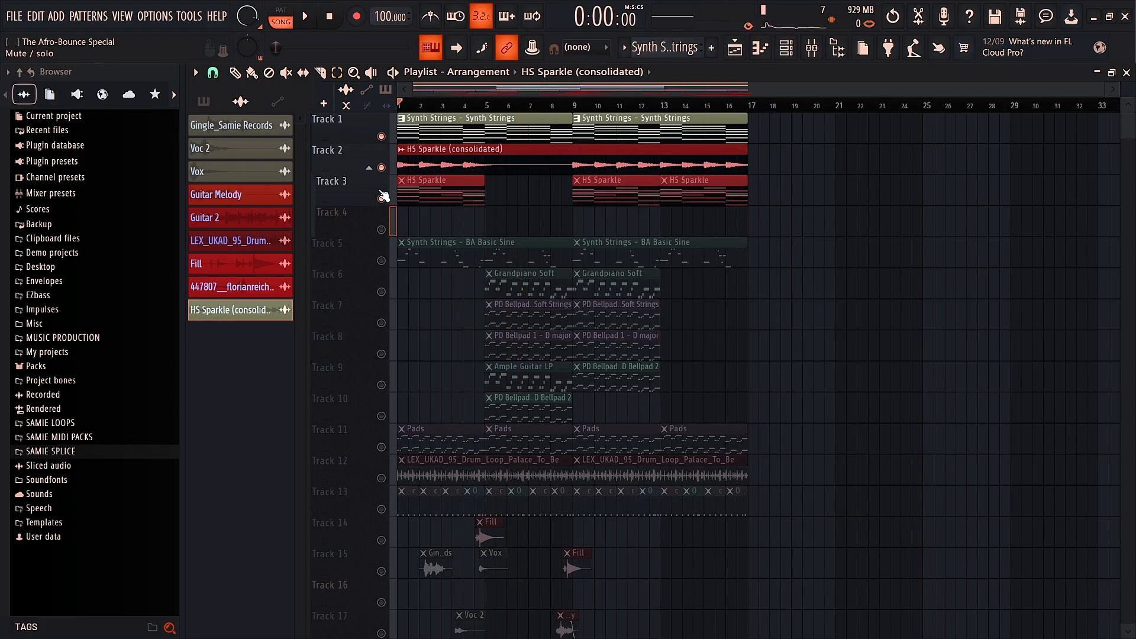
pyautogui.hotkey('shift', 'Down')
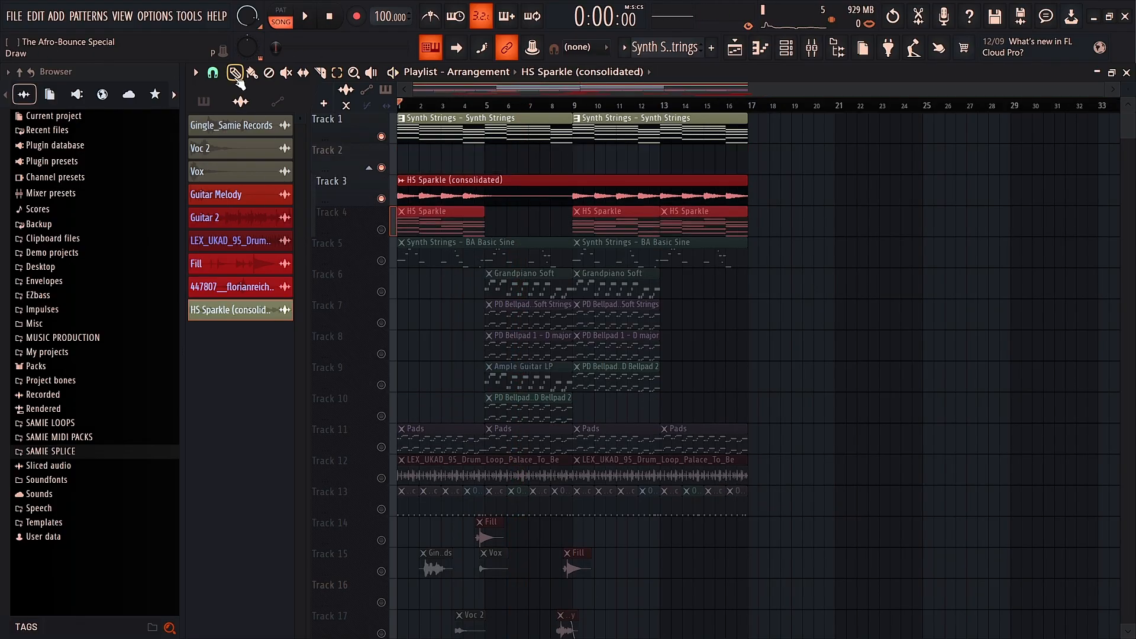
# Step: Delete the empty Track 2 from the playlist
pyautogui.rightClick(357, 156)
pyautogui.click(403, 488)
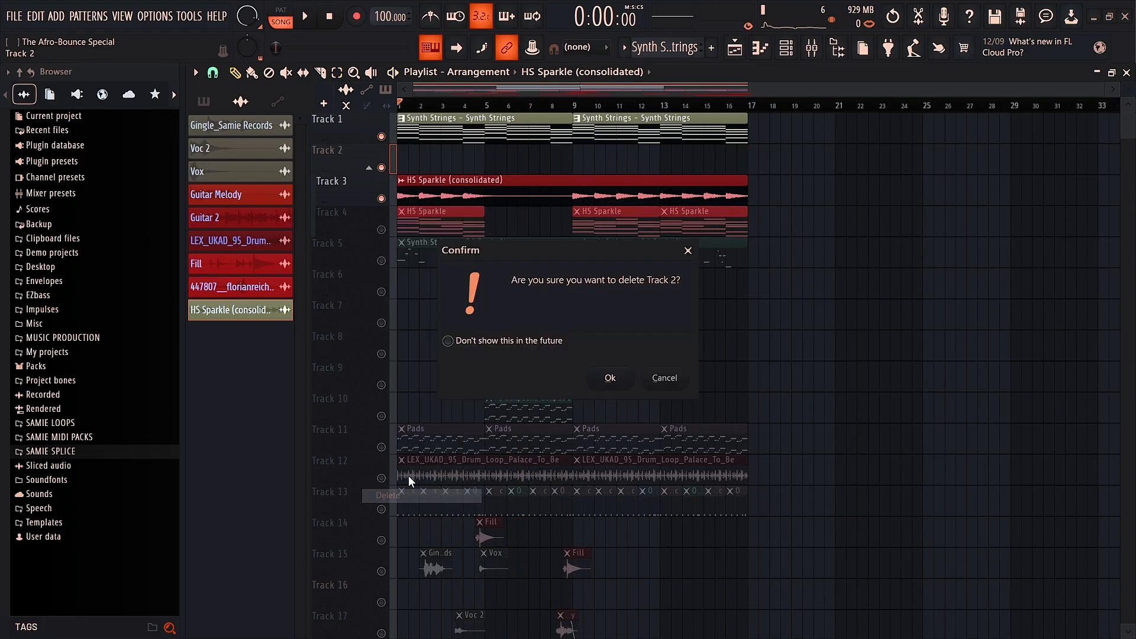
pyautogui.click(611, 379)
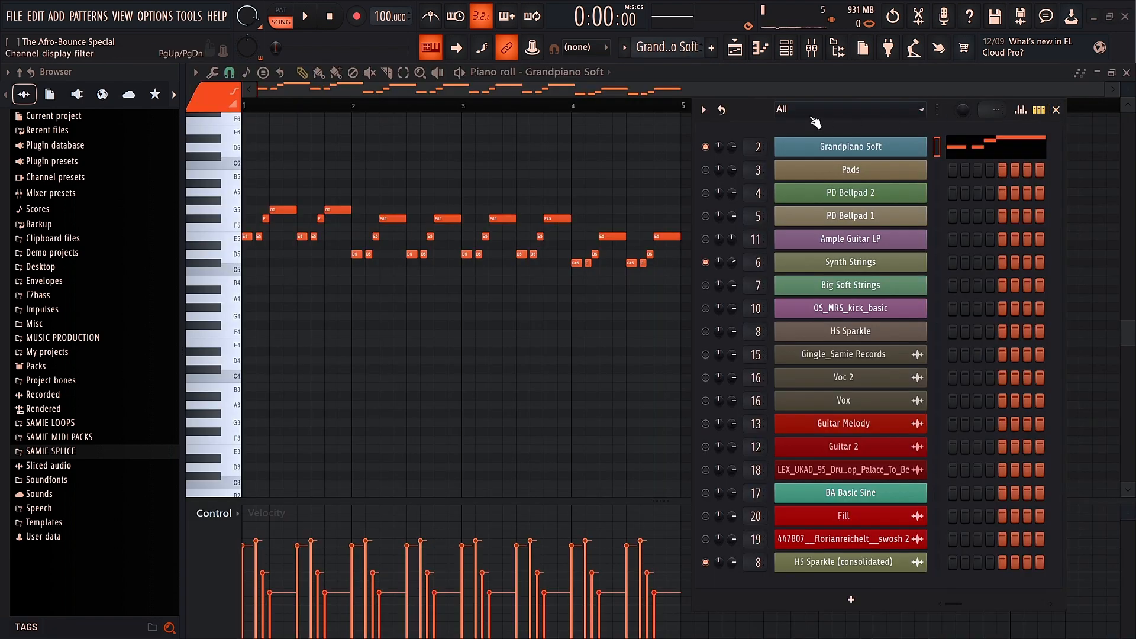
# Step: Play the Grandpiano Soft pattern on its own in PAT mode
pyautogui.moveTo(815, 122); pyautogui.dragTo(778, 131)
pyautogui.click(280, 11)
pyautogui.click(306, 16)
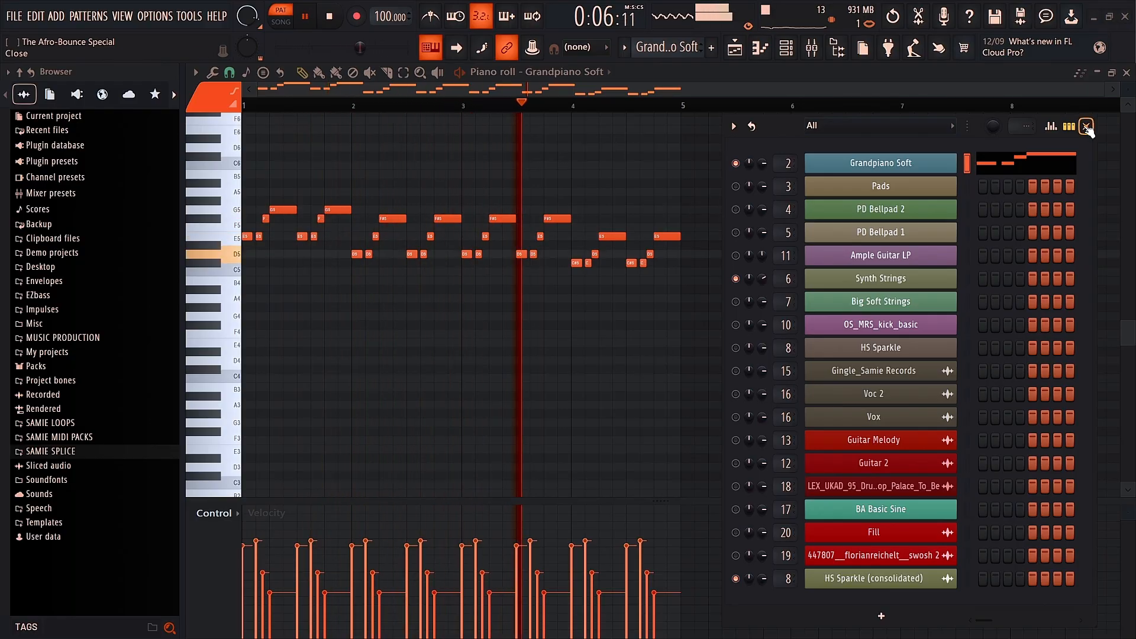
# Step: Stop the pattern, unmute Track 7, and reactivate its PD Bellpad 2 - Big Soft Strings clip
pyautogui.click(306, 19)
pyautogui.click(738, 51)
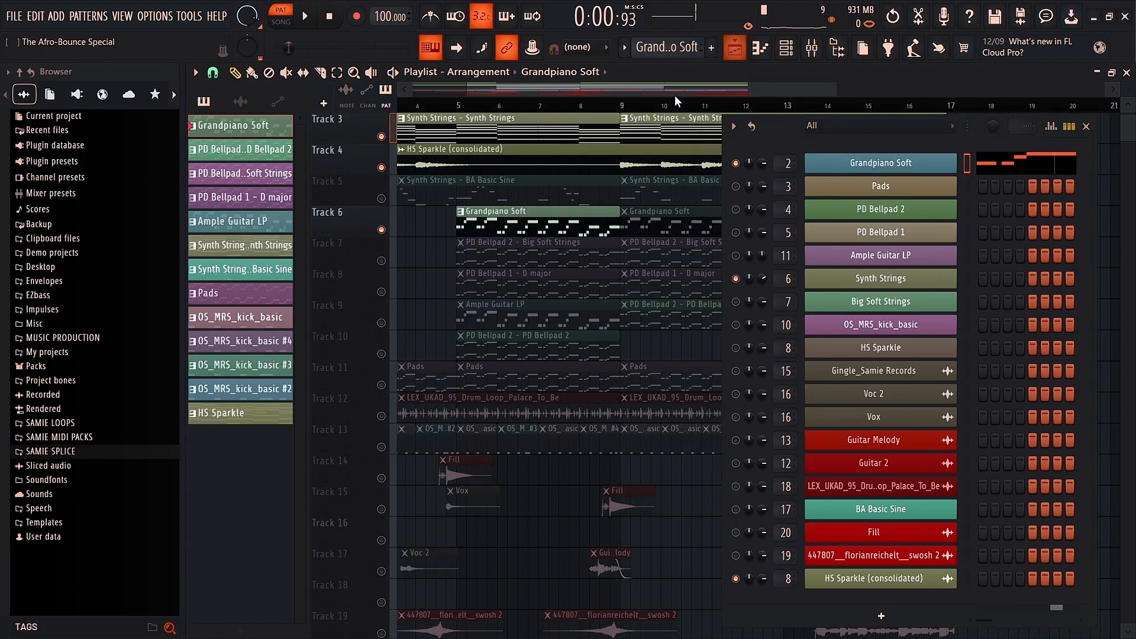
pyautogui.click(381, 262)
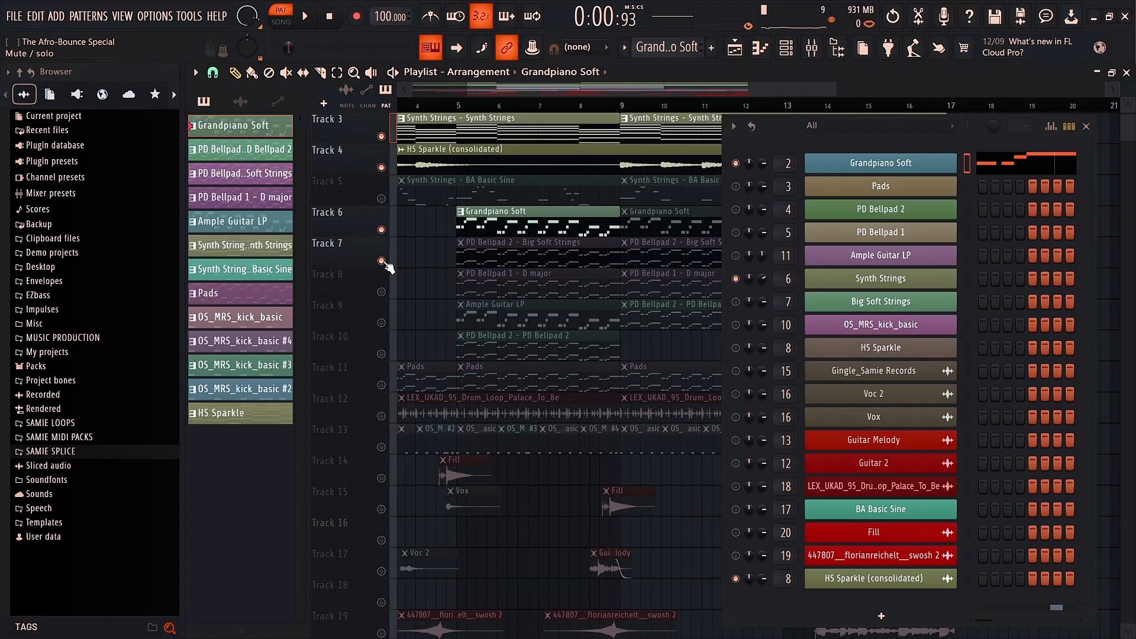
pyautogui.click(482, 242)
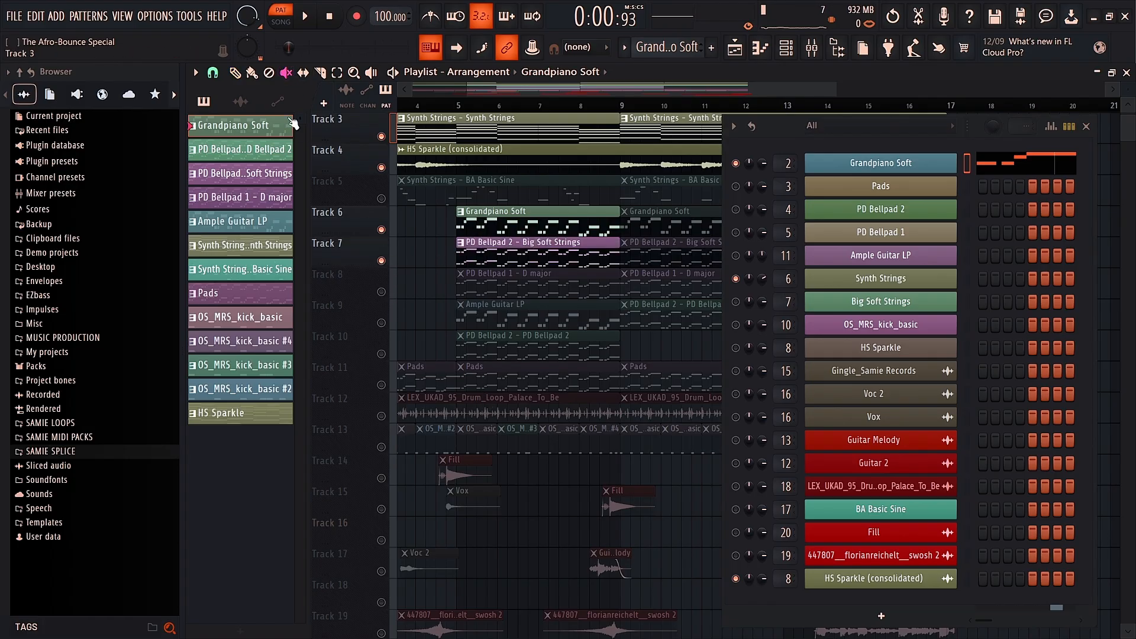
# Step: Briefly unmute Tracks 8–10, mute them again, and open the Big Soft Strings notes
pyautogui.click(381, 292)
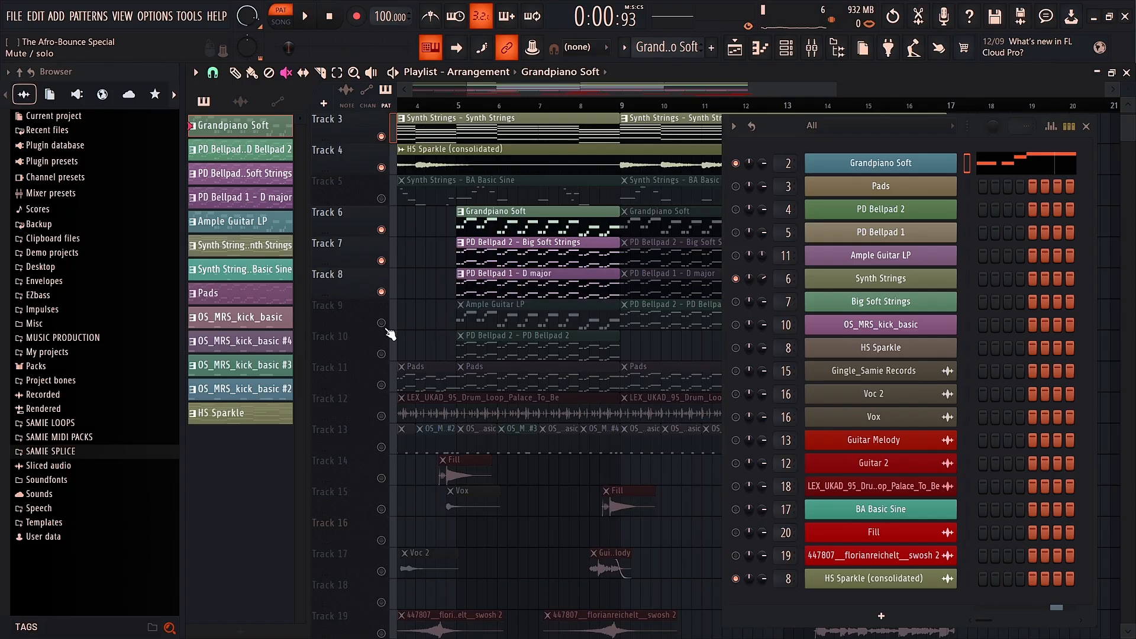
pyautogui.click(382, 323)
pyautogui.click(382, 354)
pyautogui.click(235, 72)
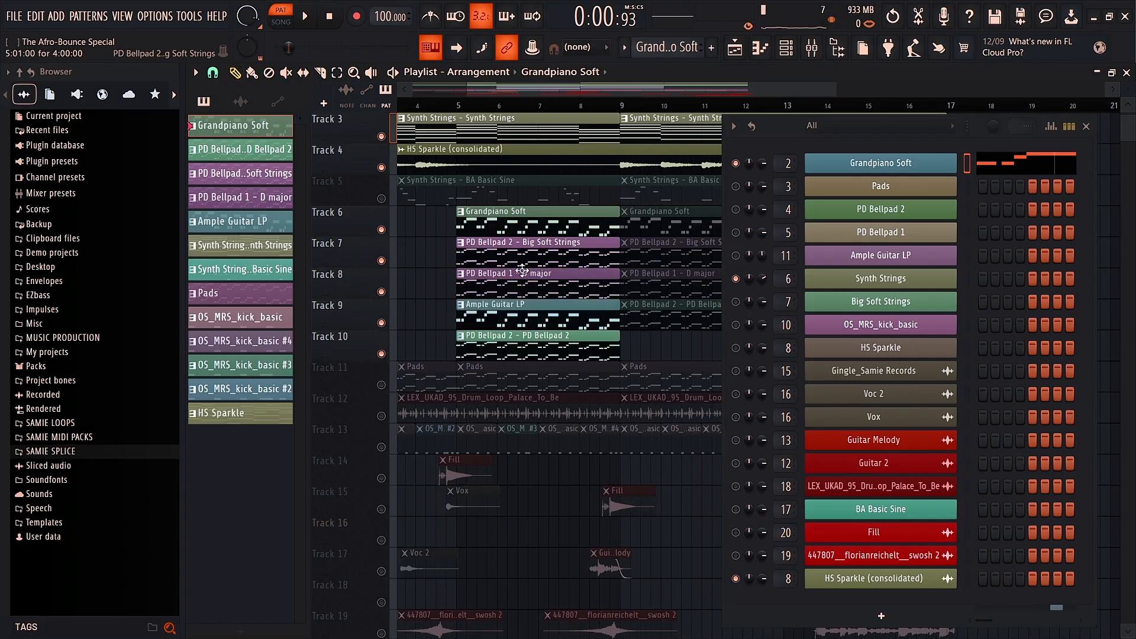
pyautogui.click(382, 292)
pyautogui.click(382, 323)
pyautogui.click(382, 354)
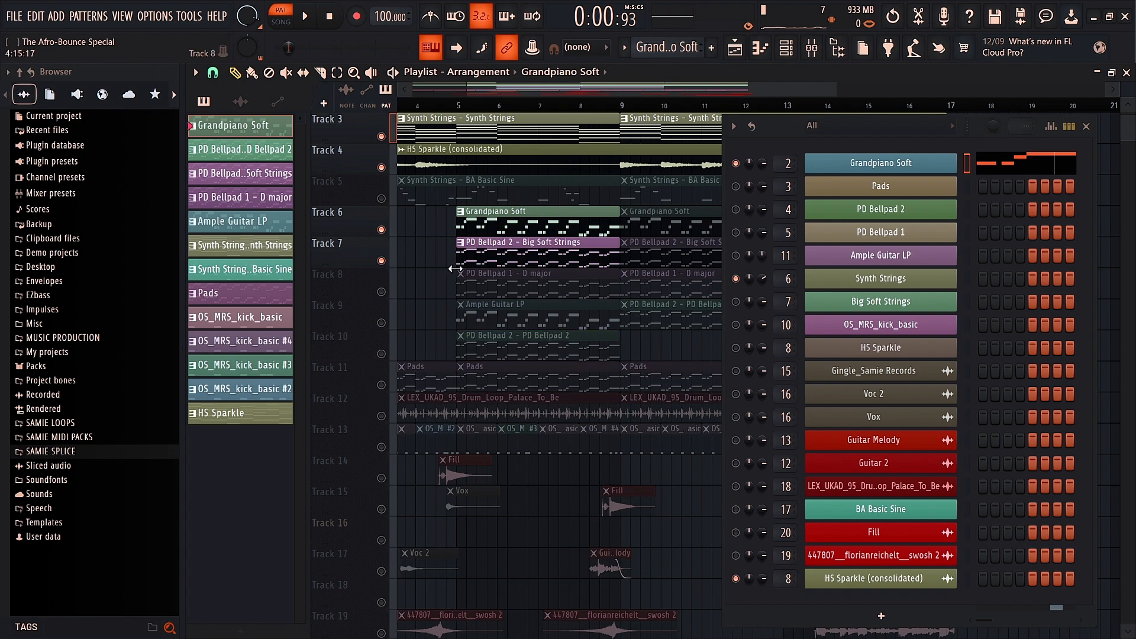
pyautogui.doubleClick(484, 251)
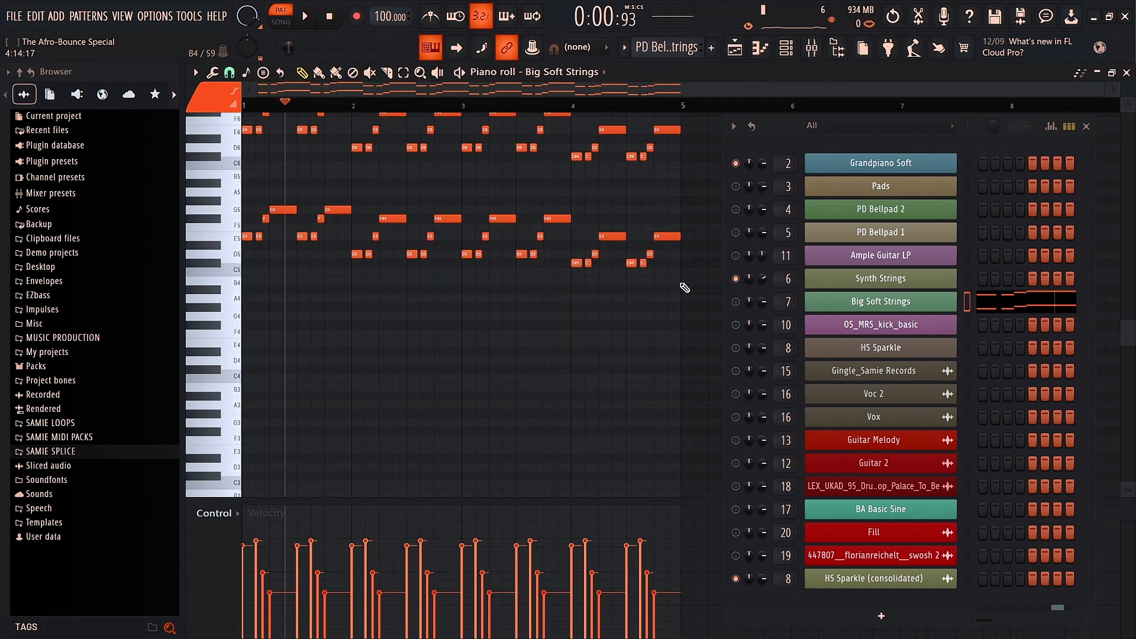
# Step: Play the Big Soft Strings pattern from its start and pause near bar 5
pyautogui.click(735, 302)
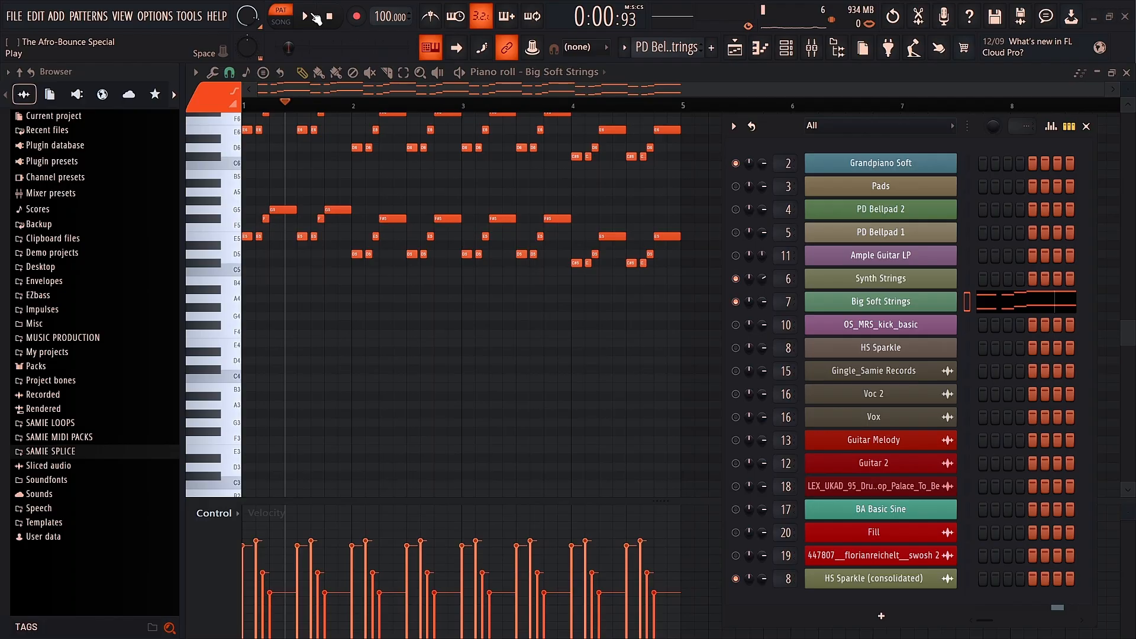
pyautogui.click(253, 108)
pyautogui.press('space')
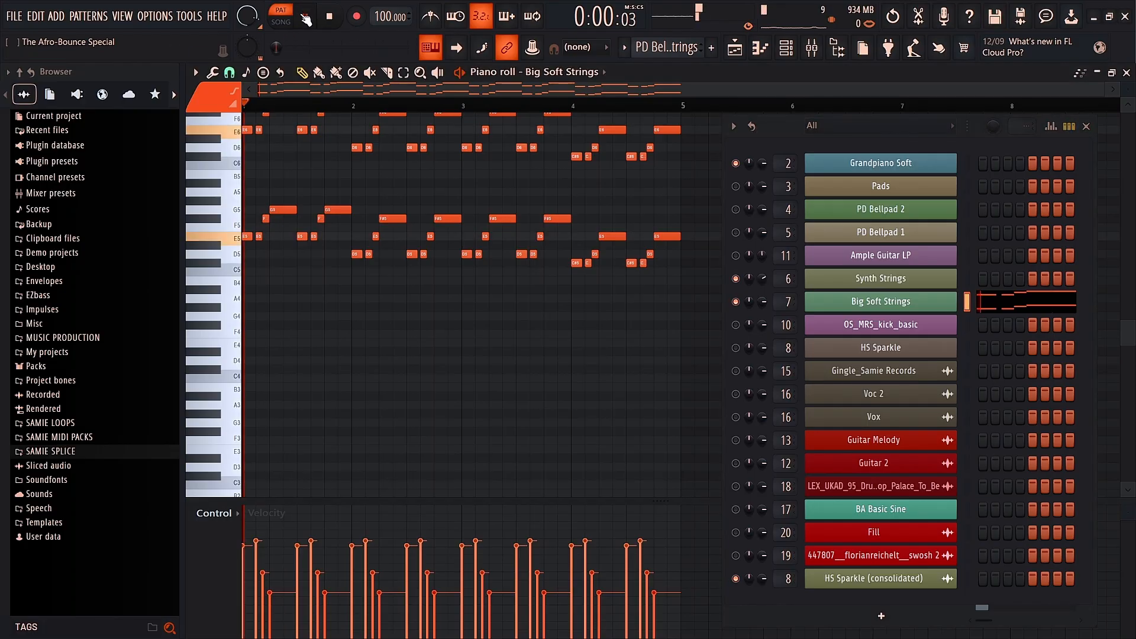
pyautogui.scroll(3, 337, 207)
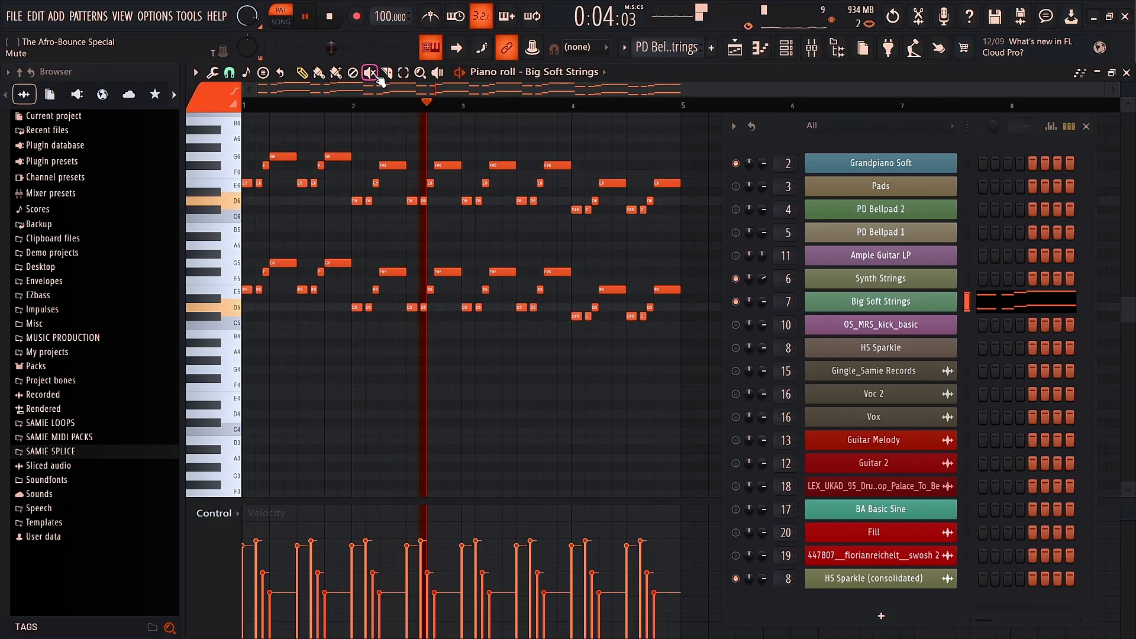
pyautogui.click(310, 21)
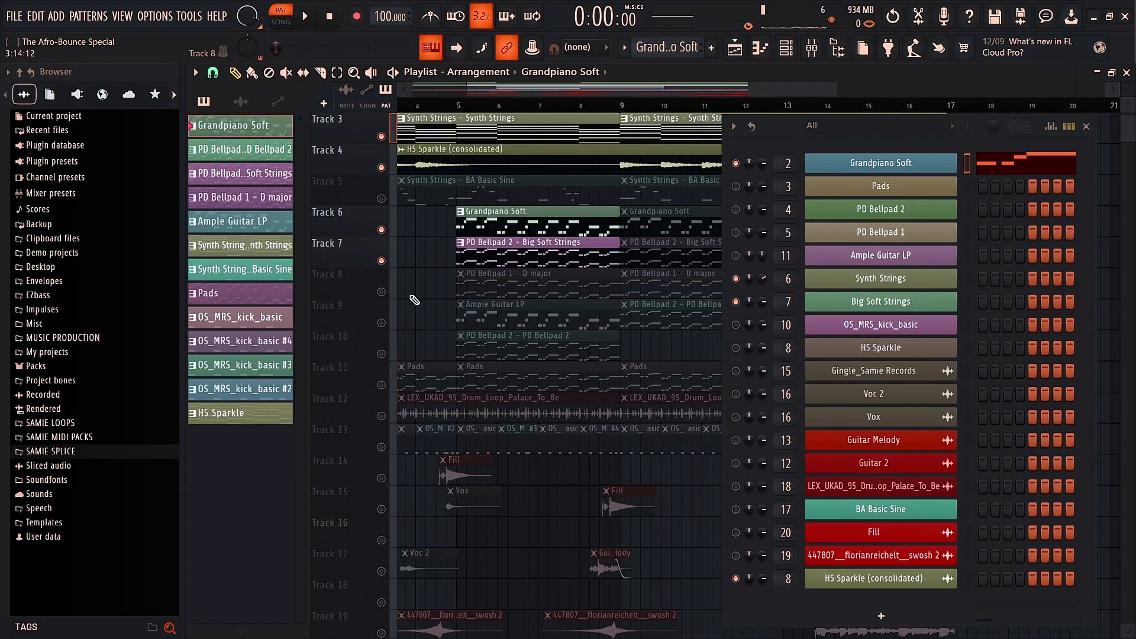
# Step: Unmute Track 8 and open the PD Bellpad 1 - D major pattern's notes
pyautogui.click(382, 293)
pyautogui.click(501, 293)
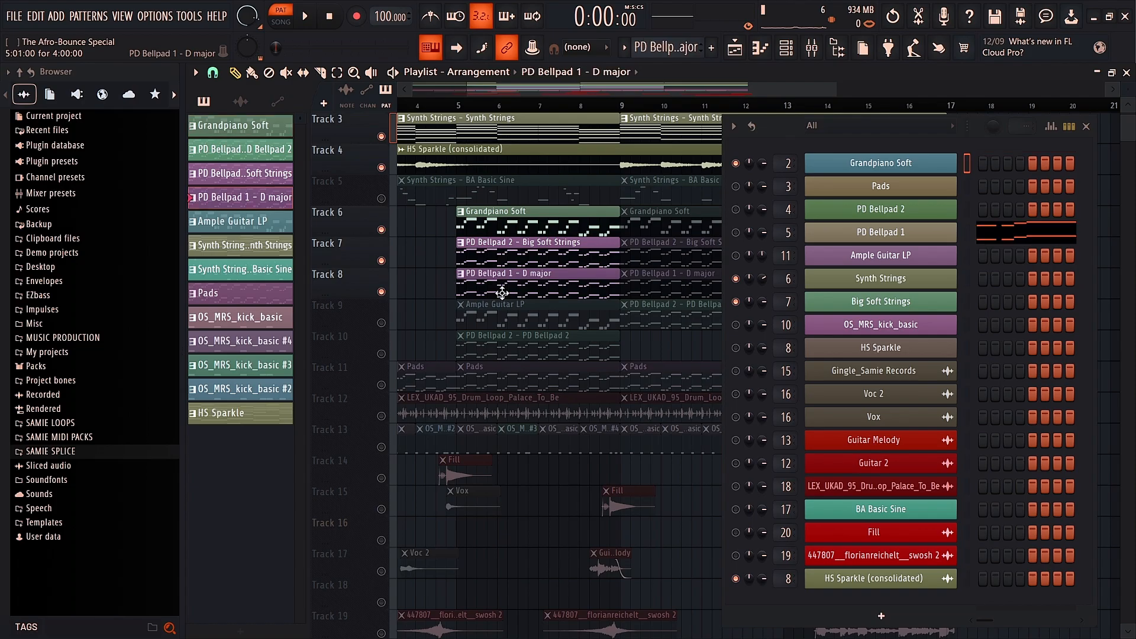
pyautogui.click(737, 233)
pyautogui.doubleClick(496, 281)
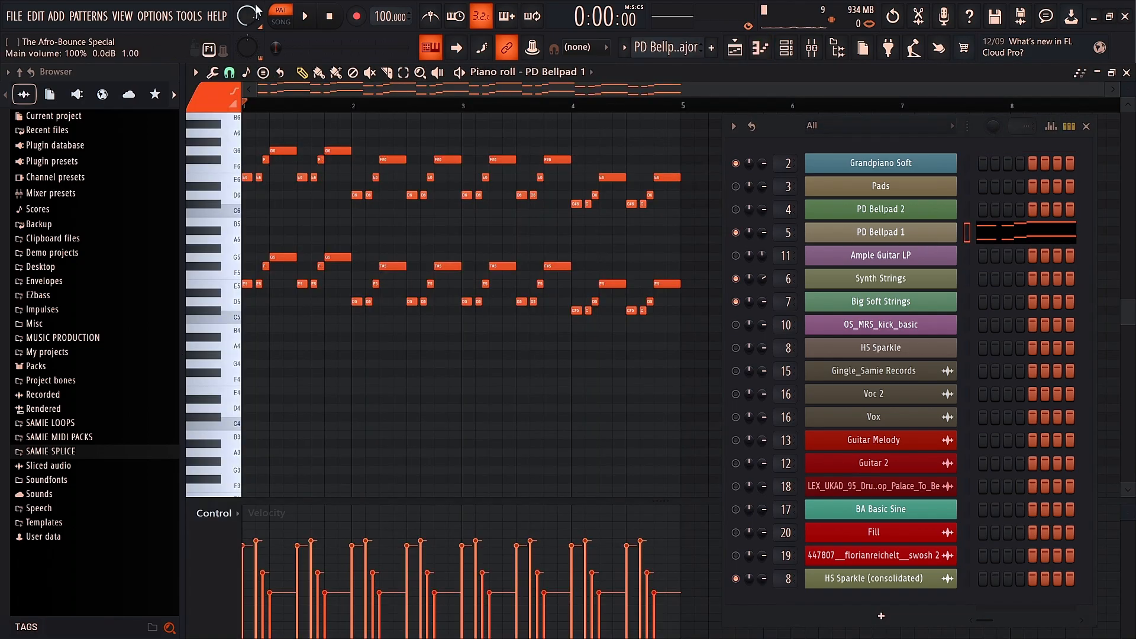
# Step: Play the PD Bellpad 1 pattern on its own, pausing near bar 5
pyautogui.click(305, 17)
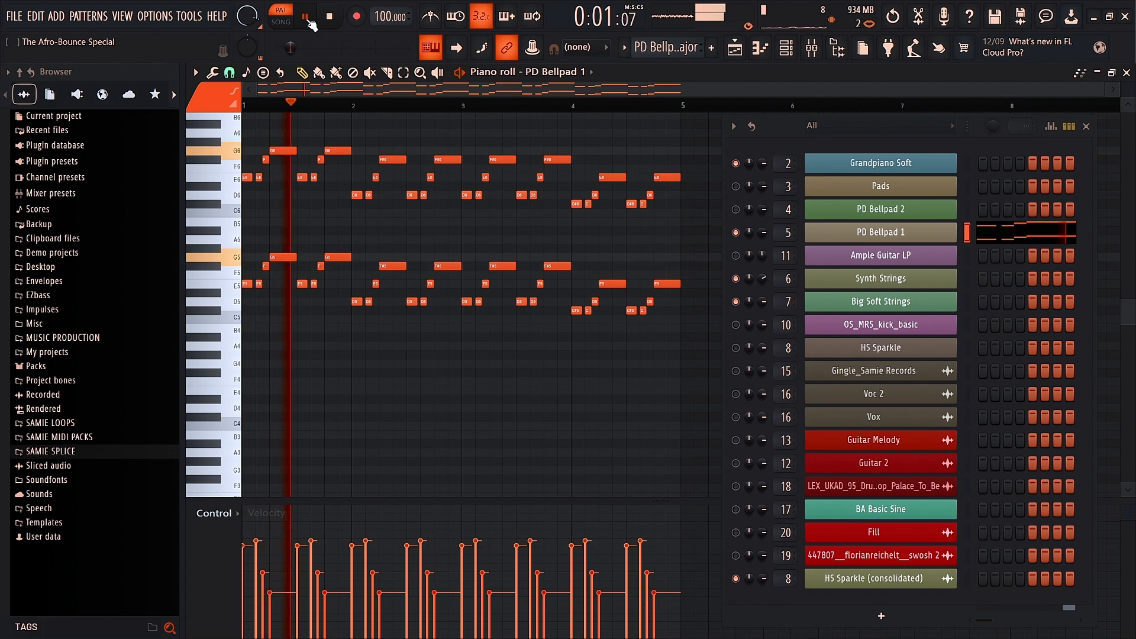
pyautogui.scroll(1, 350, 158)
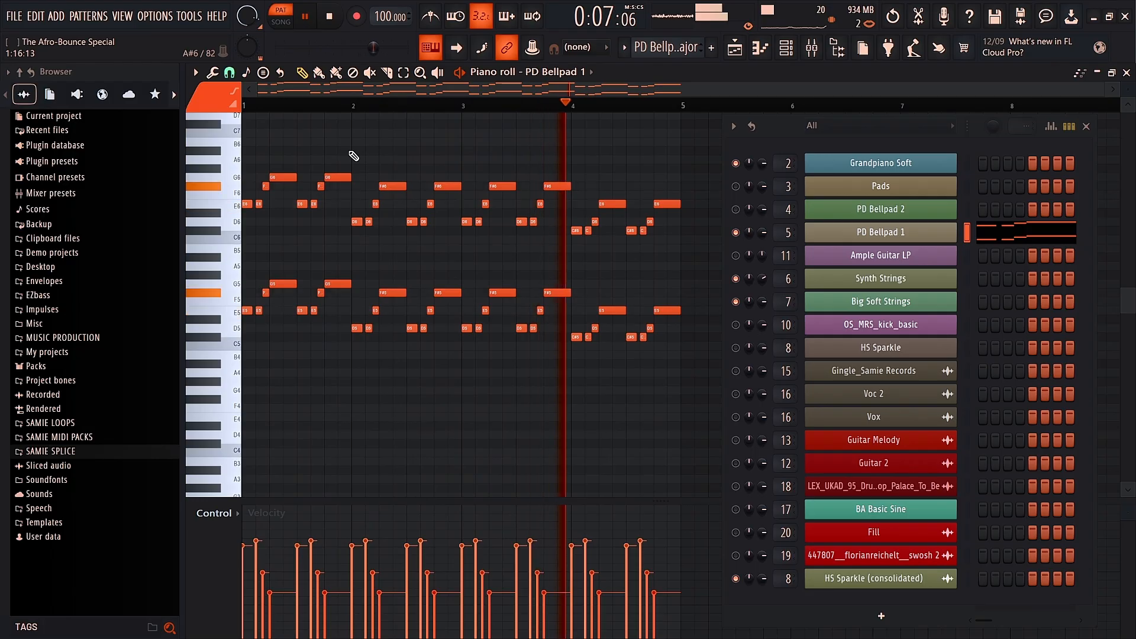
pyautogui.click(307, 17)
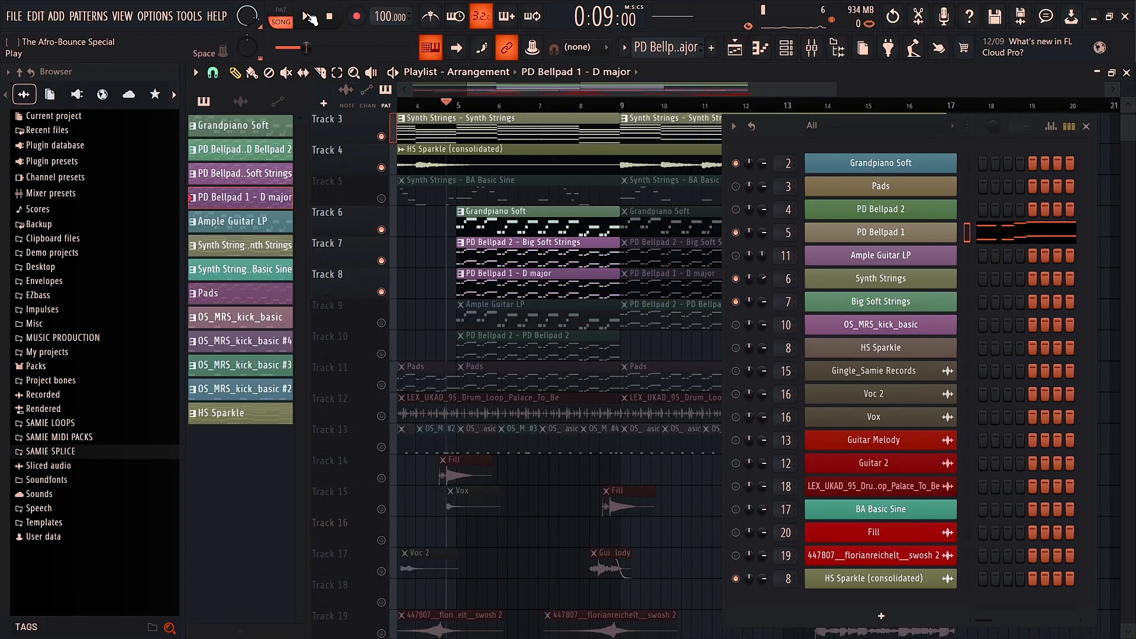
# Step: Play the song arrangement to about bar 9, then unmute Track 9's Ample Guitar LP
pyautogui.click(310, 18)
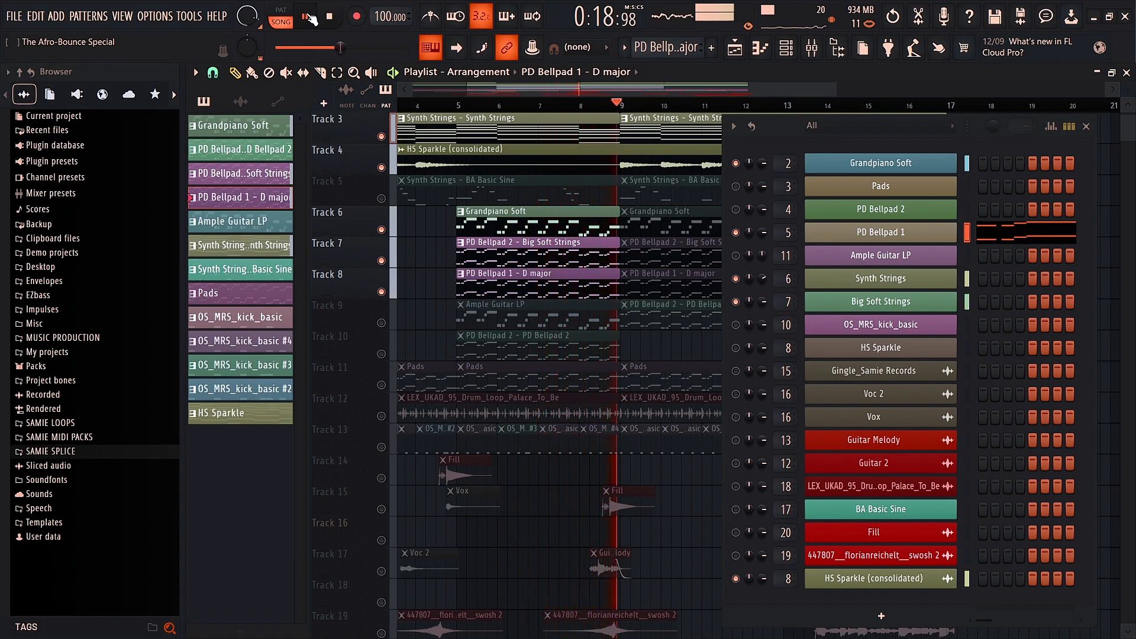
pyautogui.click(309, 18)
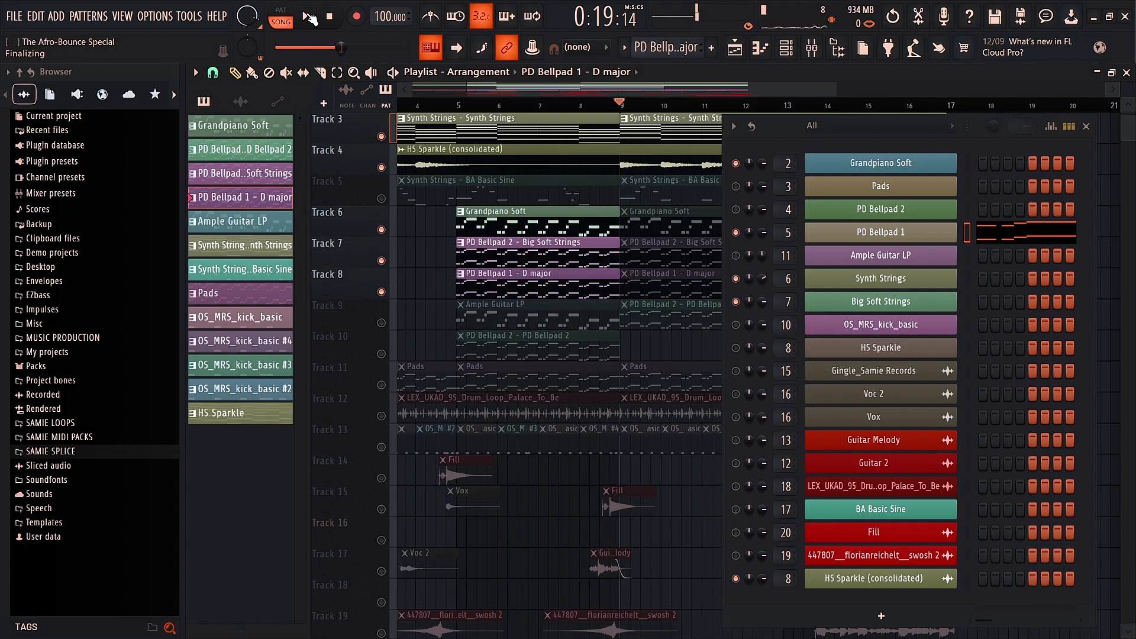
pyautogui.click(381, 323)
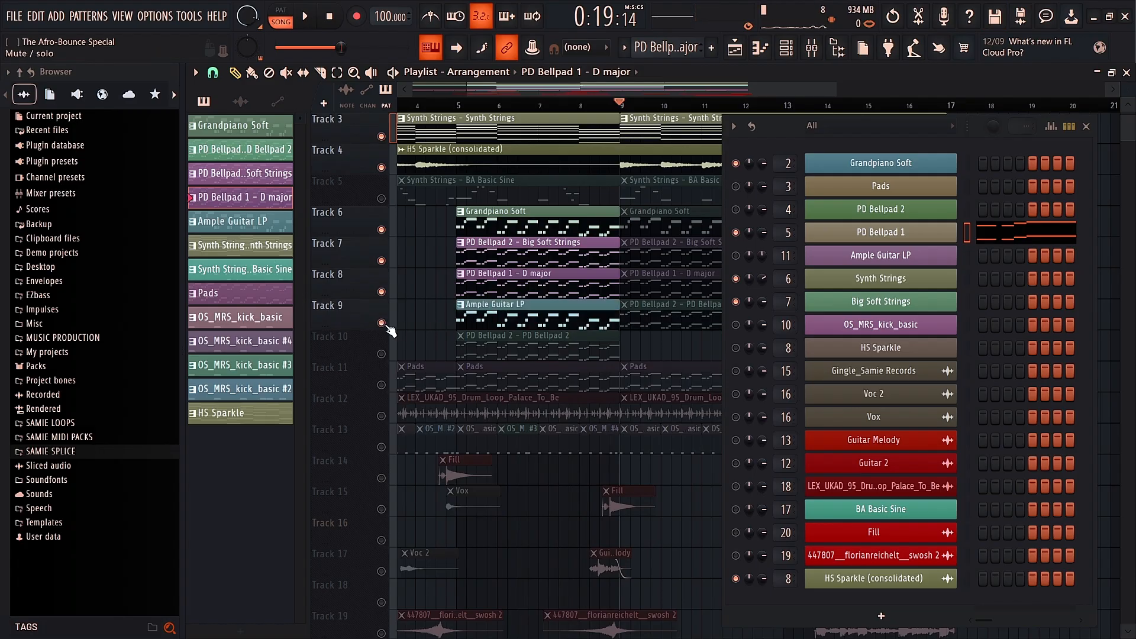
pyautogui.doubleClick(480, 316)
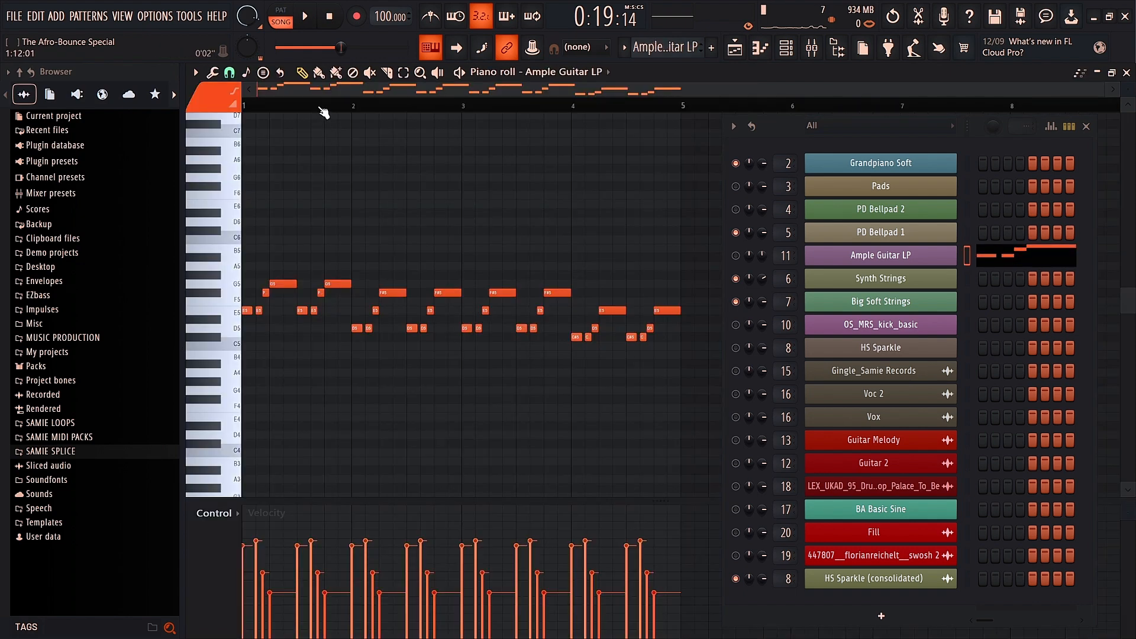
pyautogui.click(292, 16)
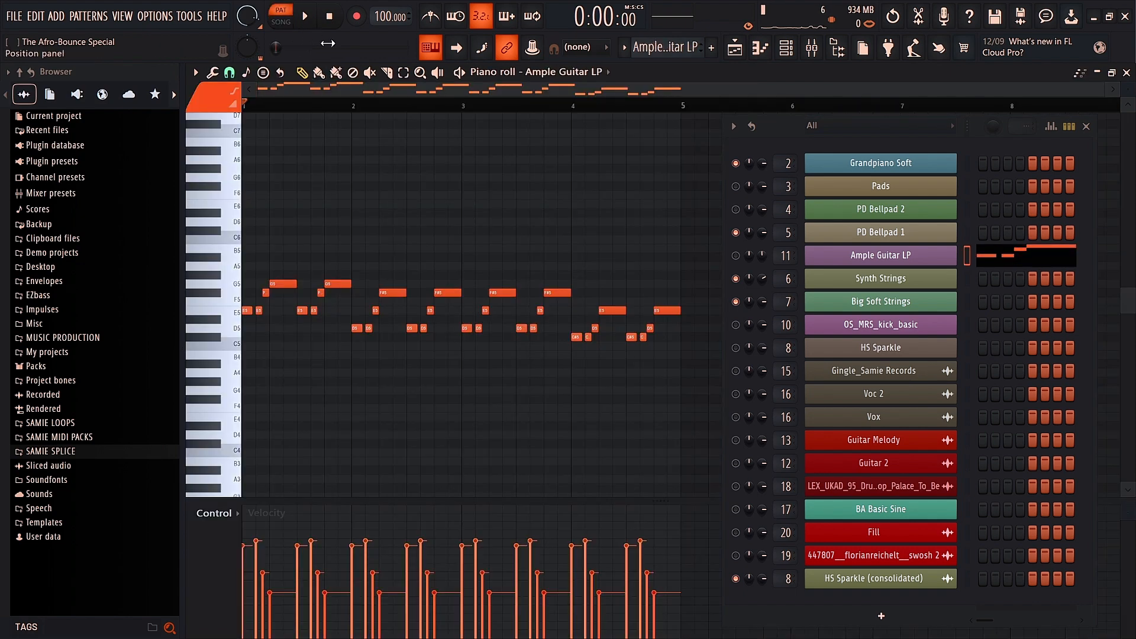
pyautogui.click(735, 255)
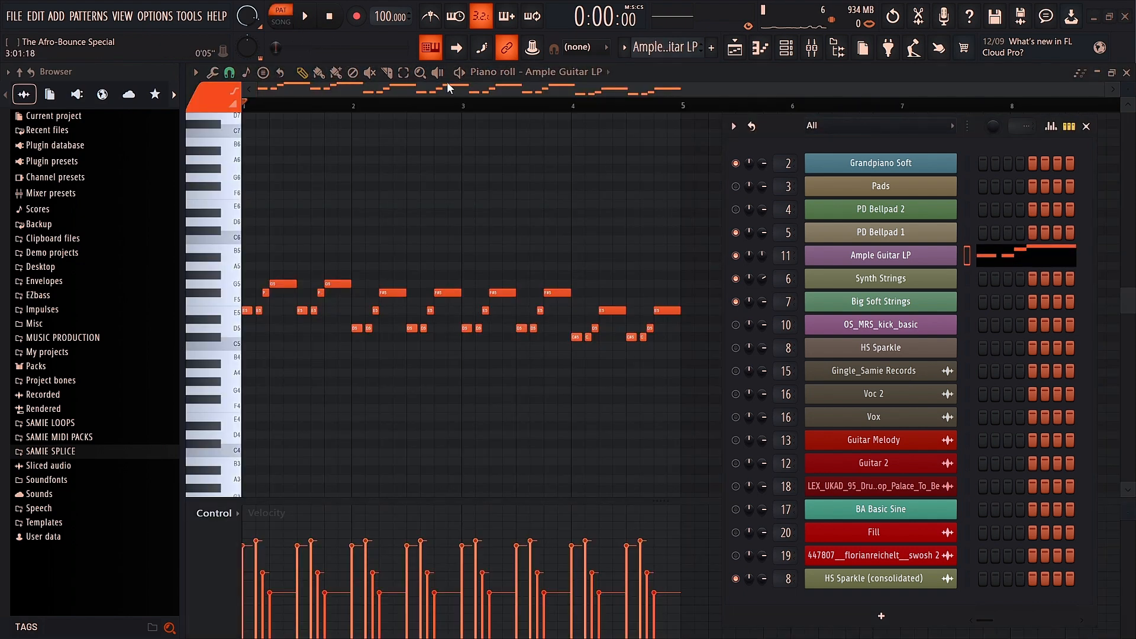
pyautogui.click(307, 18)
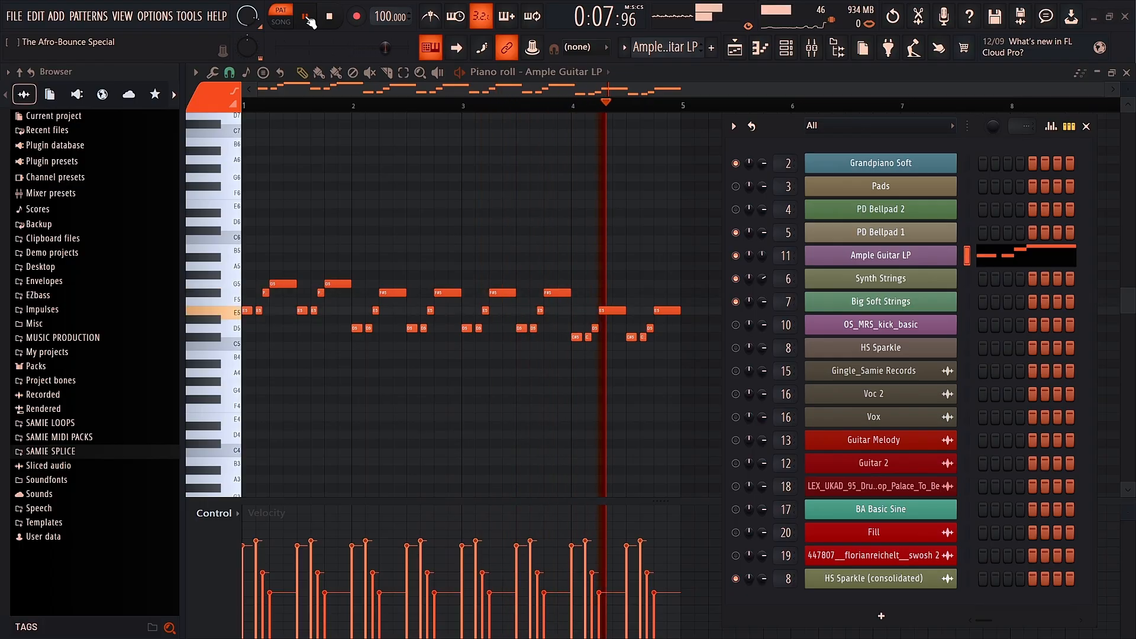
pyautogui.click(306, 17)
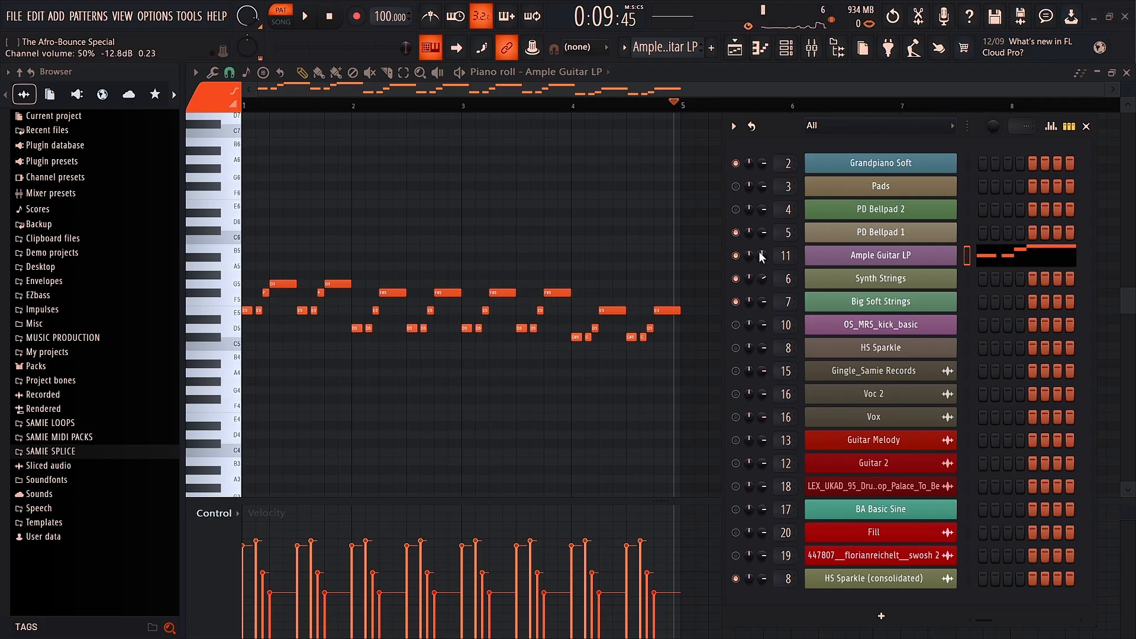
# Step: Stop playback and bring the Playlist arrangement back on screen
pyautogui.press('space')
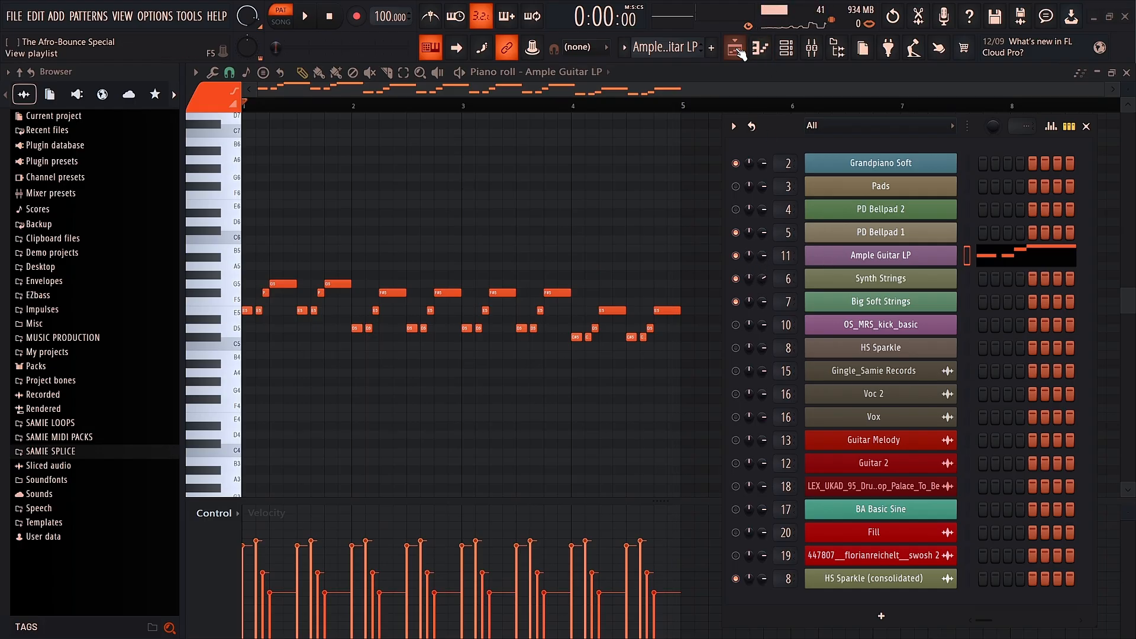
pyautogui.click(735, 48)
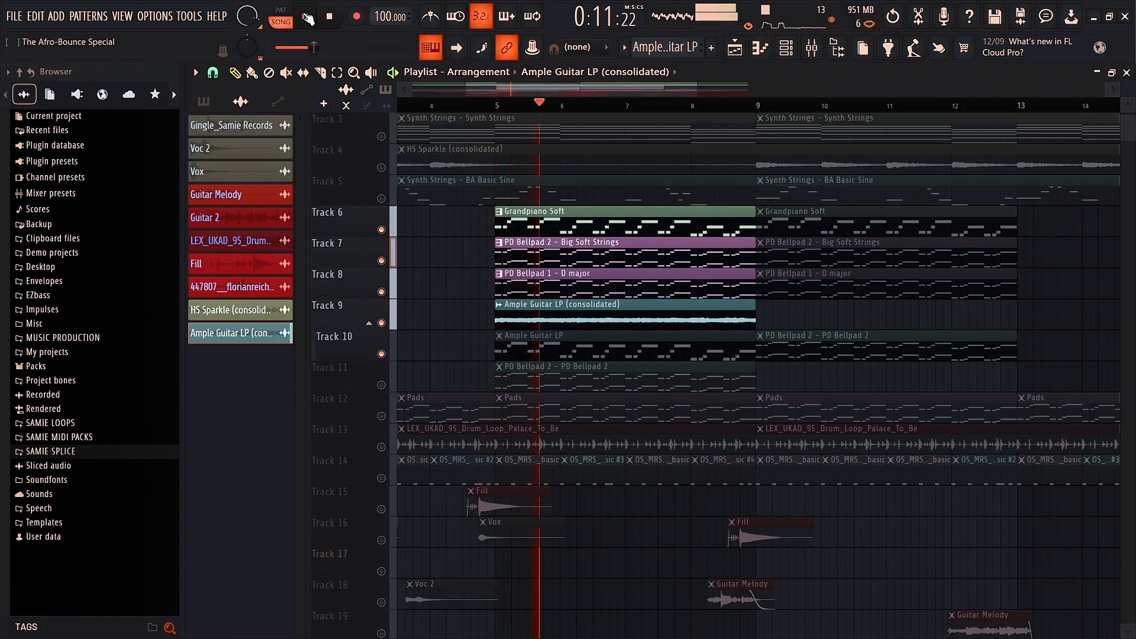
pyautogui.click(306, 16)
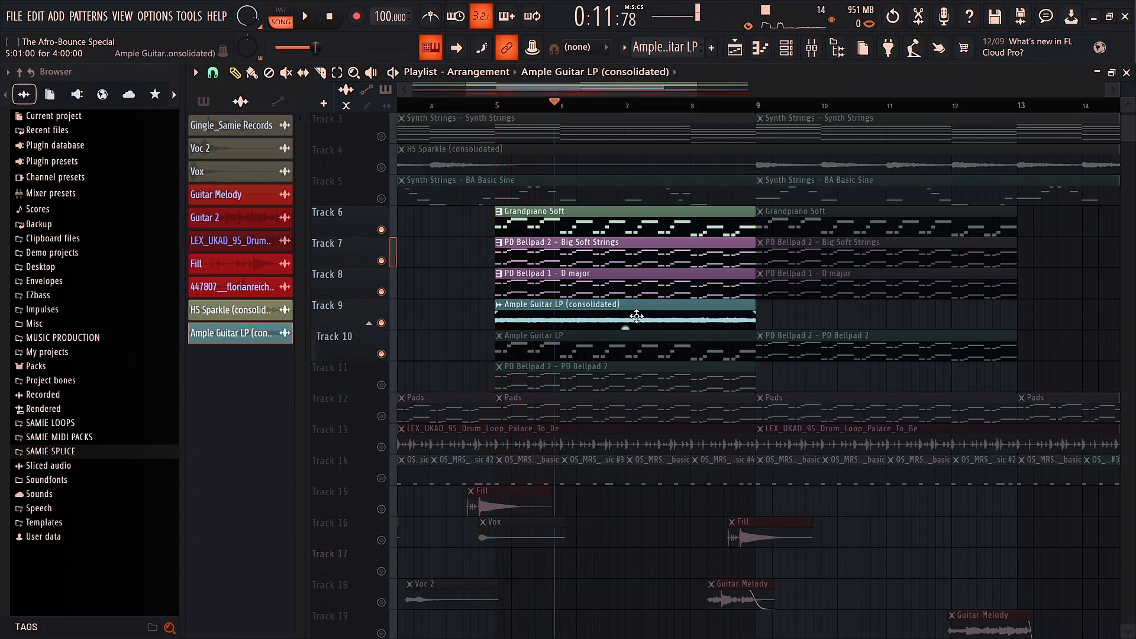
# Step: Inspect the Ample Guitar LP (consolidated) clip's settings, then play the song from bar 5
pyautogui.doubleClick(636, 307)
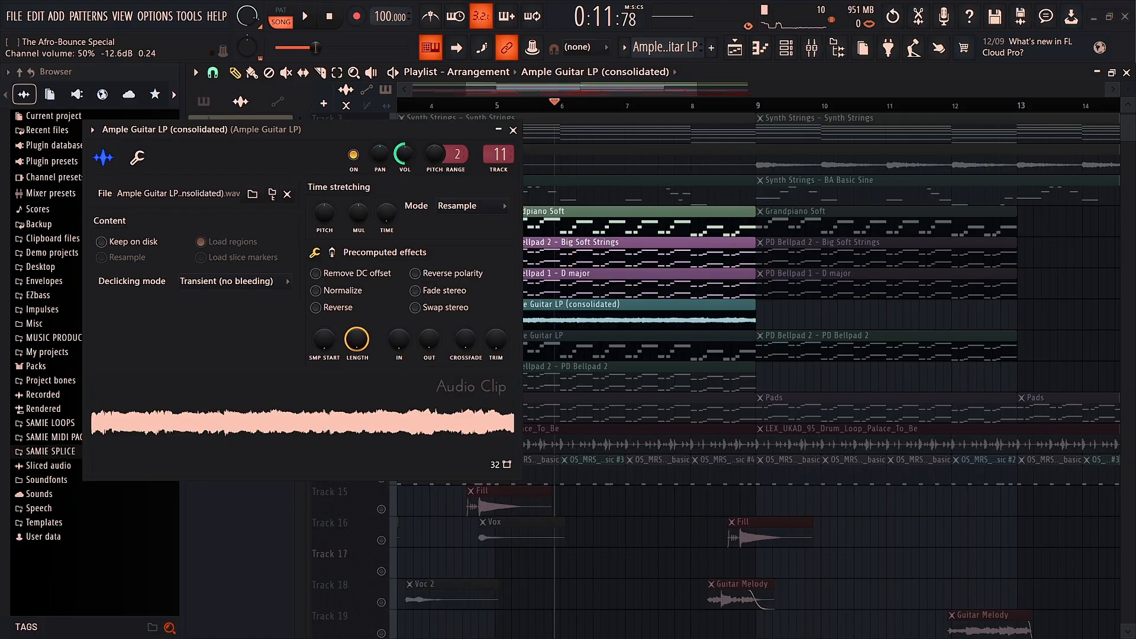
pyautogui.click(512, 130)
pyautogui.click(488, 104)
pyautogui.click(307, 18)
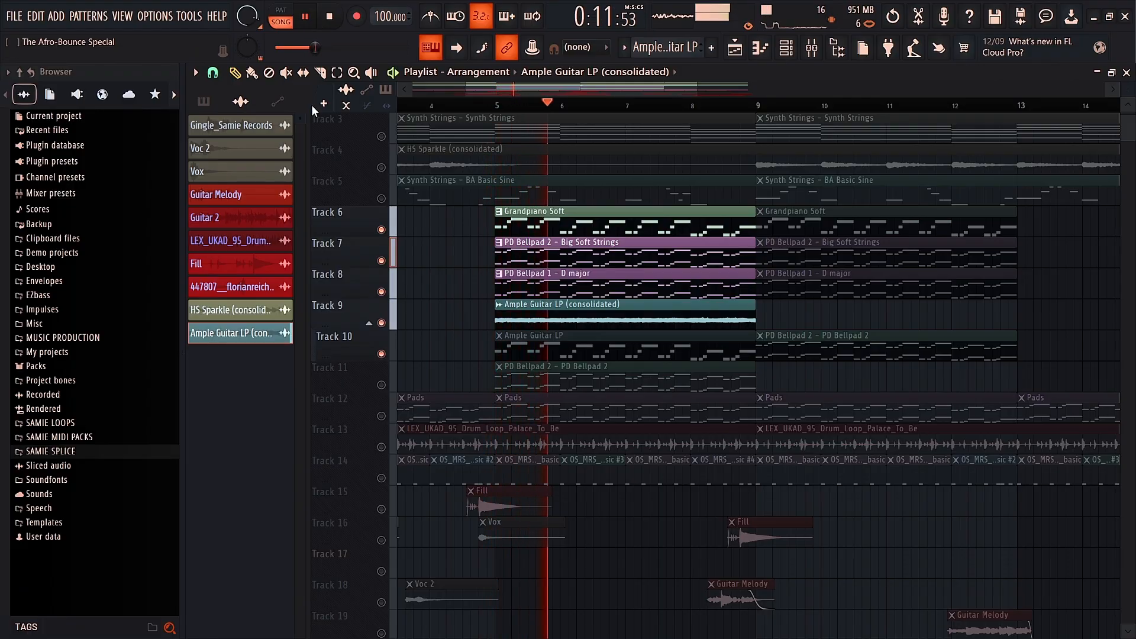
# Step: Unmute Tracks 3, 4, 5 and 11, stopping playback along the way
pyautogui.click(381, 136)
pyautogui.click(381, 167)
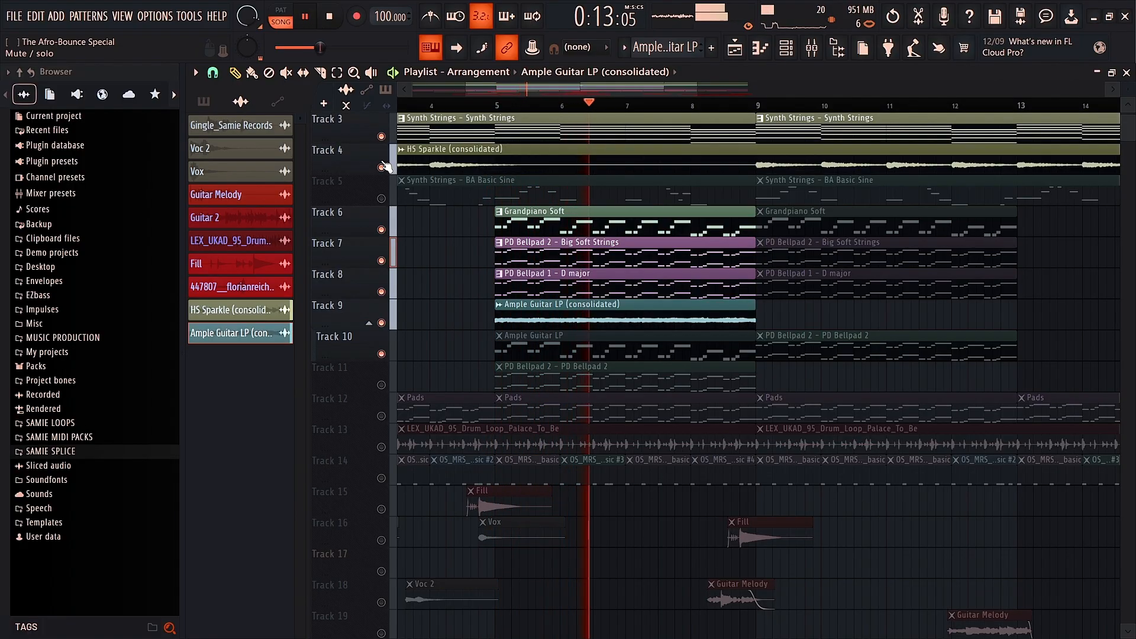
pyautogui.click(381, 198)
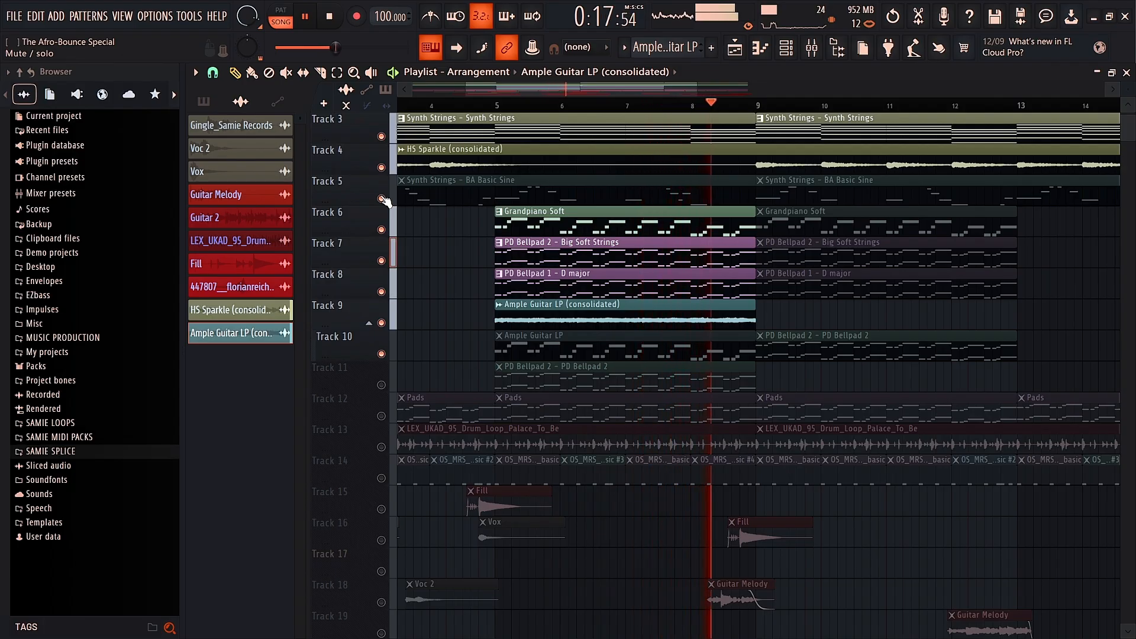
pyautogui.press('space')
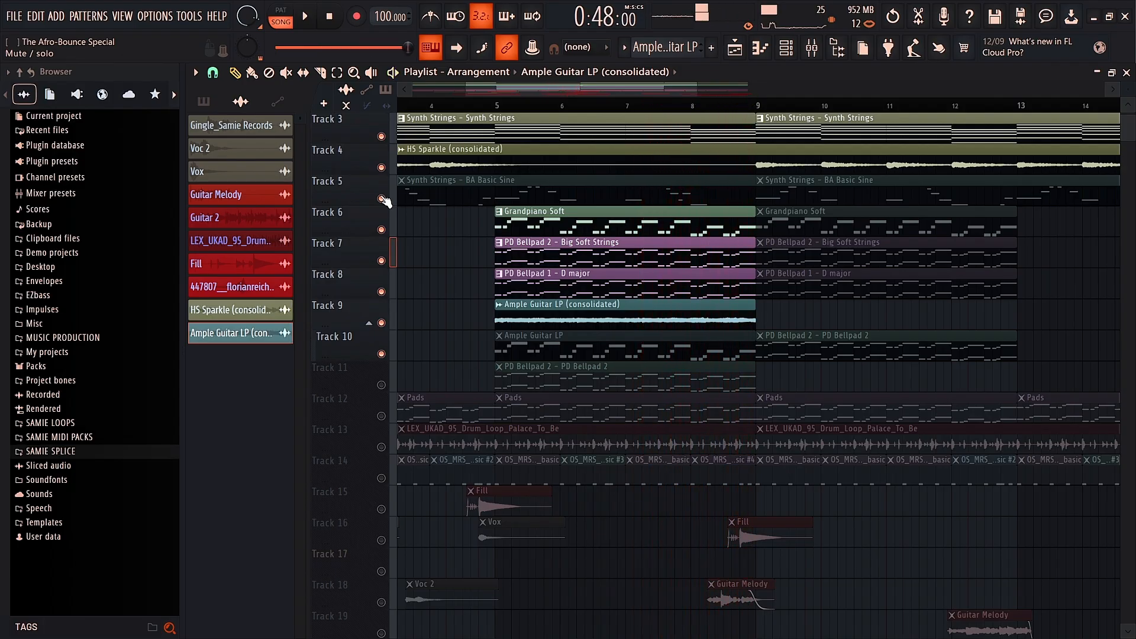
pyautogui.click(382, 386)
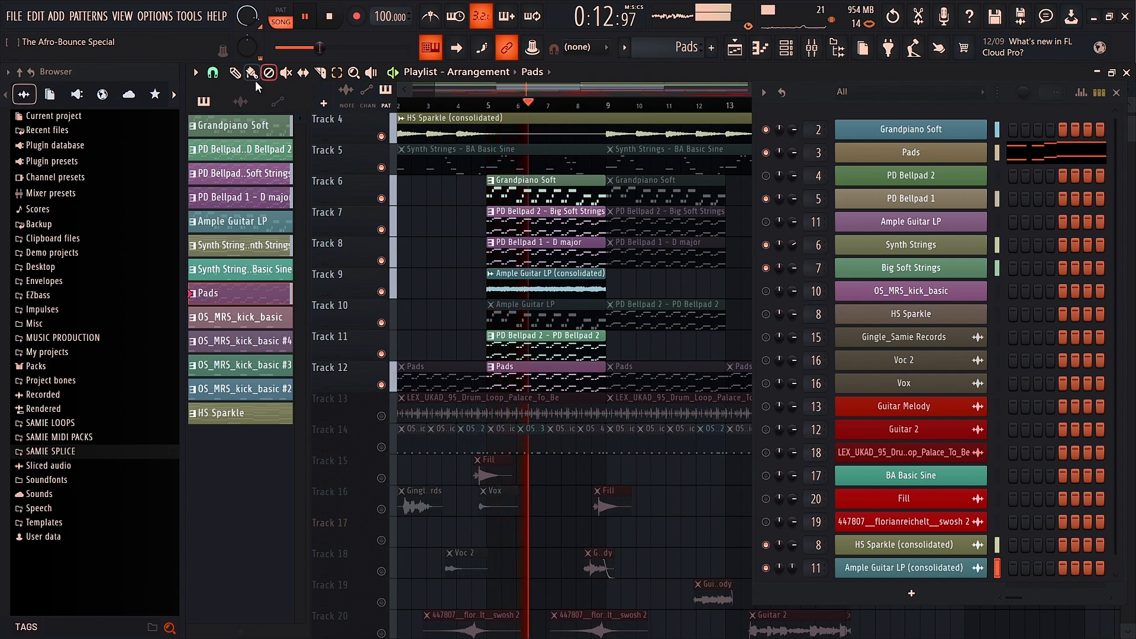
# Step: Solo Track 6 and play the song from bar 5
pyautogui.scroll(3, 491, 175)
pyautogui.scroll(-1, 491, 176)
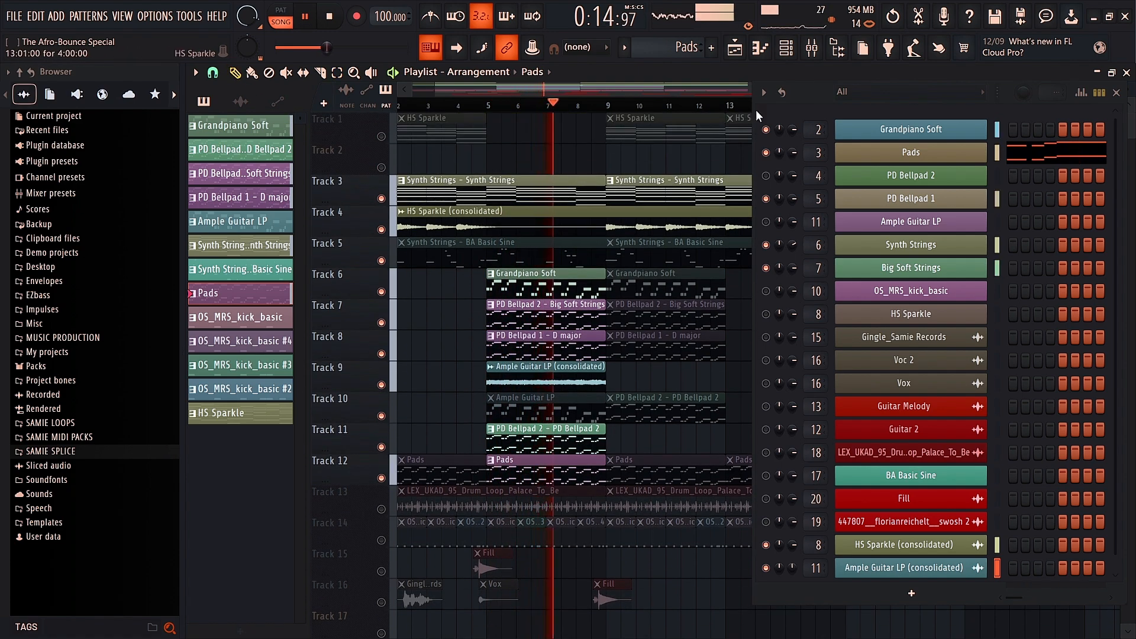
pyautogui.click(305, 17)
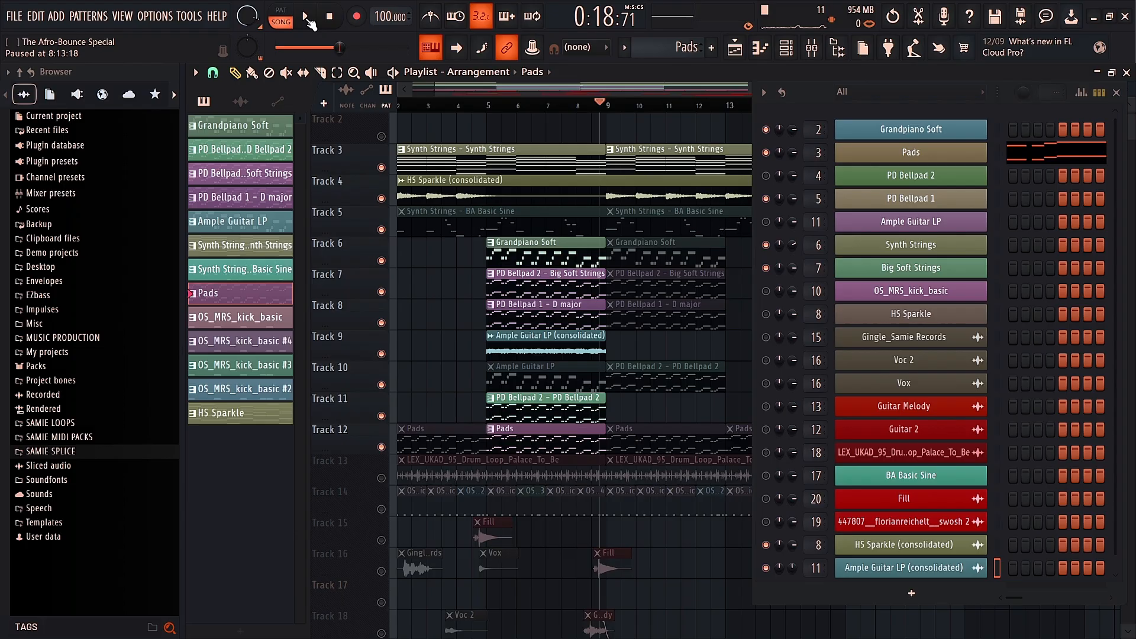
pyautogui.rightClick(381, 260)
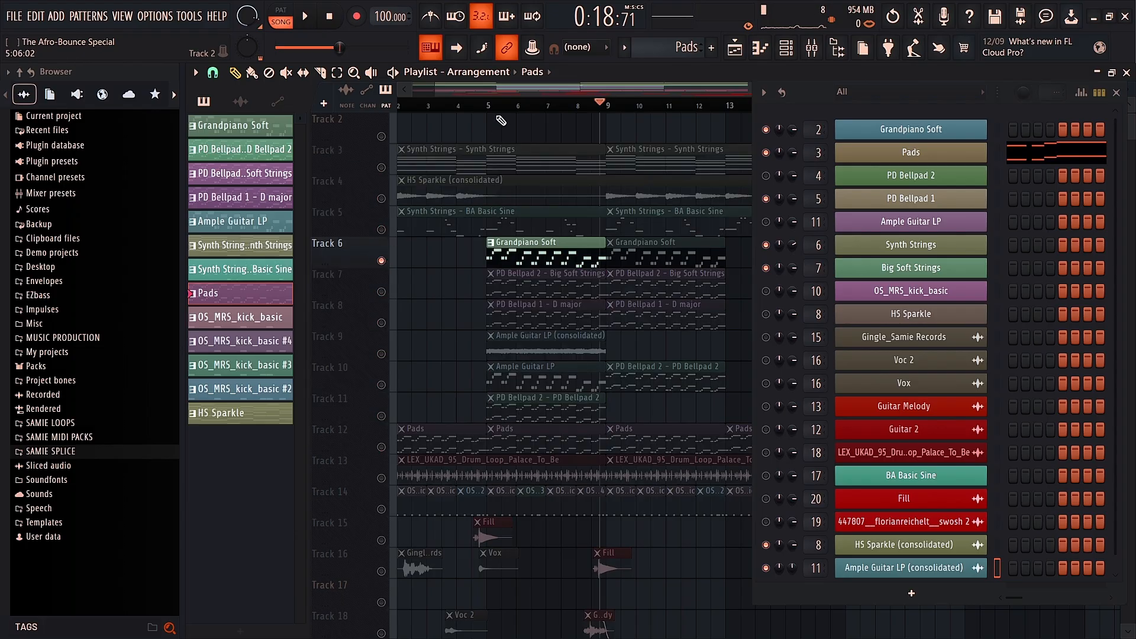
pyautogui.click(491, 107)
pyautogui.click(308, 18)
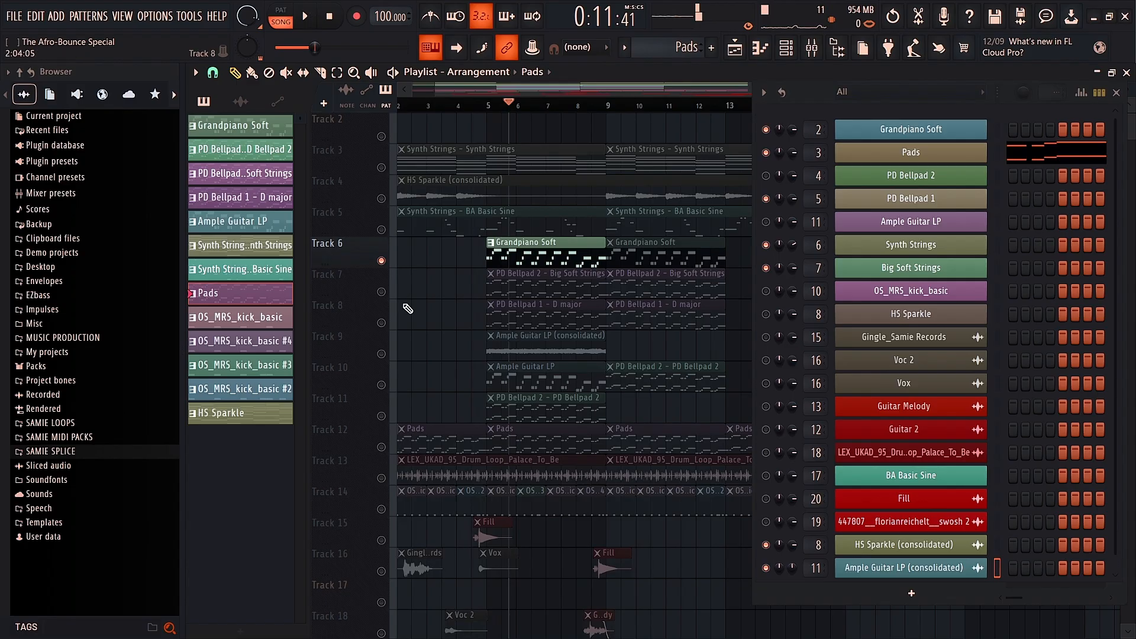
# Step: Unmute Tracks 7 through 11 and listen to the arrangement before pausing
pyautogui.moveTo(382, 292); pyautogui.dragTo(381, 355)
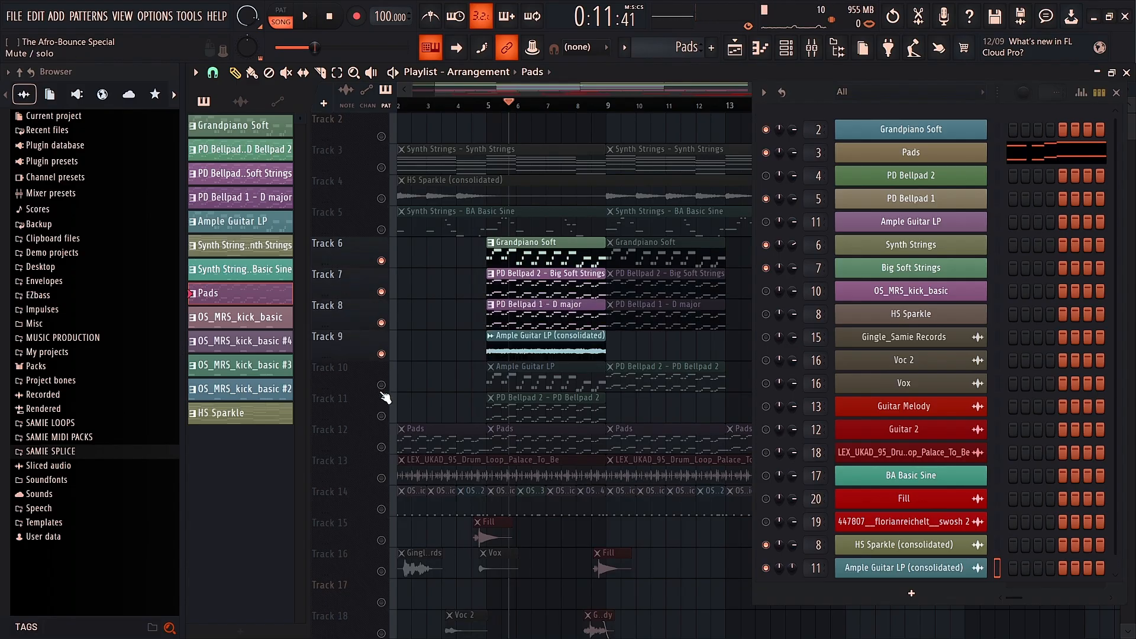
pyautogui.click(382, 387)
pyautogui.click(381, 418)
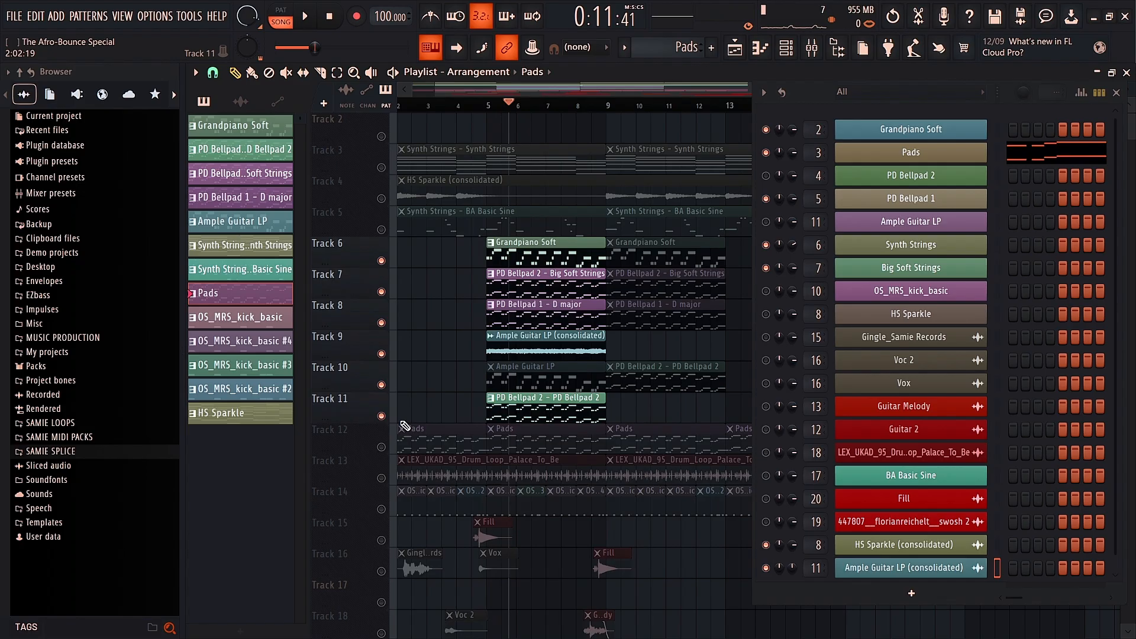
pyautogui.click(312, 18)
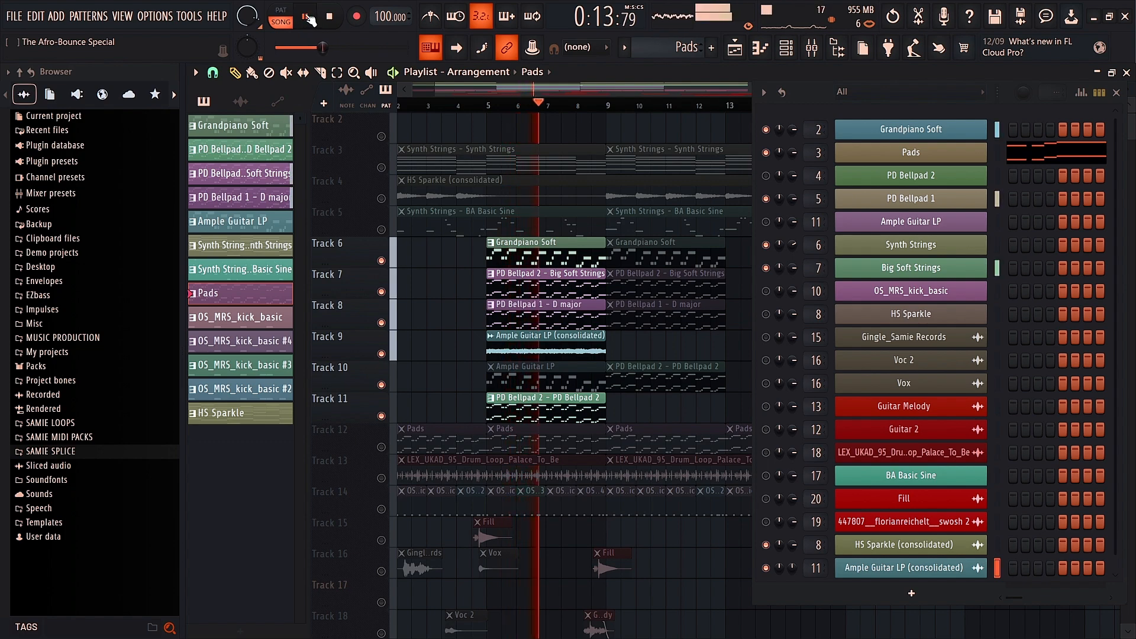
pyautogui.click(309, 18)
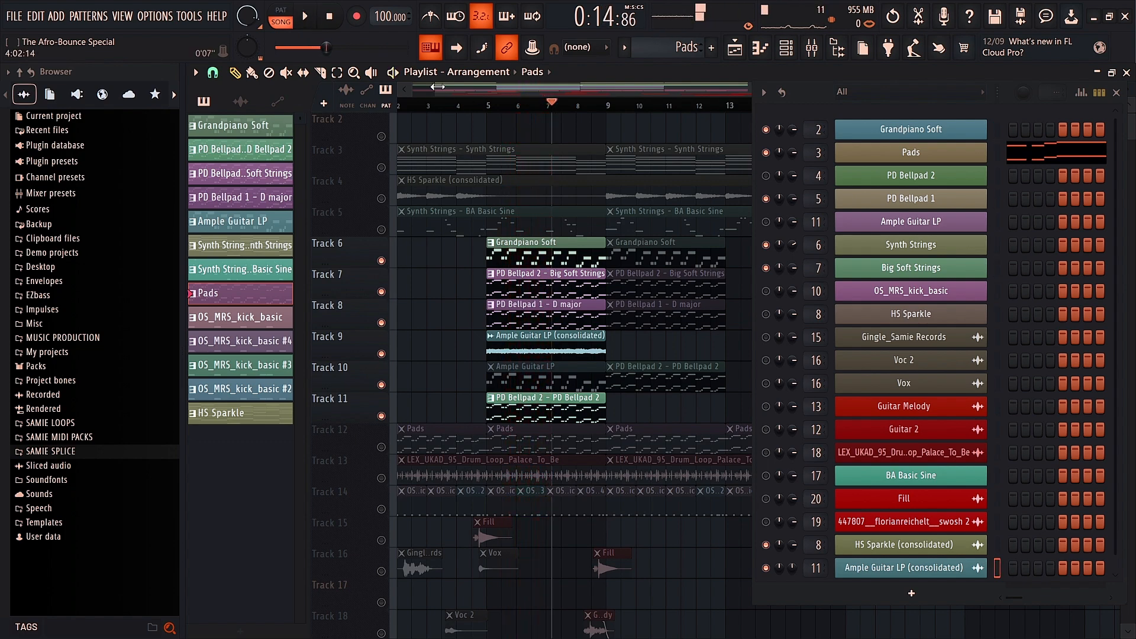
# Step: Unmute Track 12 so its Pads clips play again
pyautogui.moveTo(437, 87); pyautogui.dragTo(413, 87)
pyautogui.scroll(1, 488, 200)
pyautogui.scroll(-1, 488, 200)
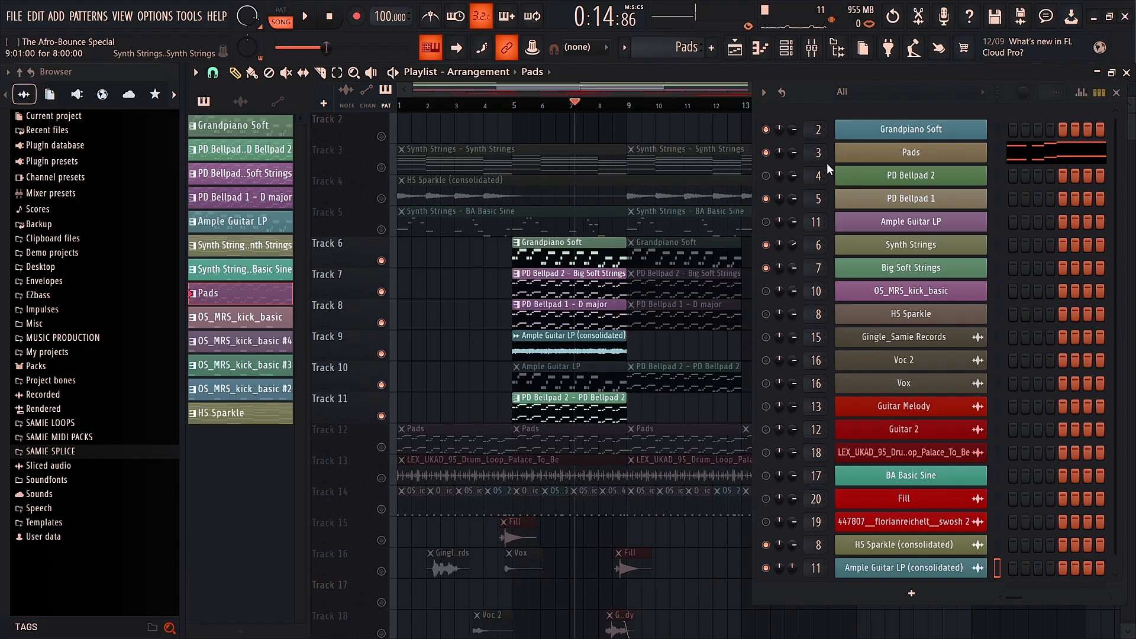
pyautogui.click(419, 471)
pyautogui.click(382, 447)
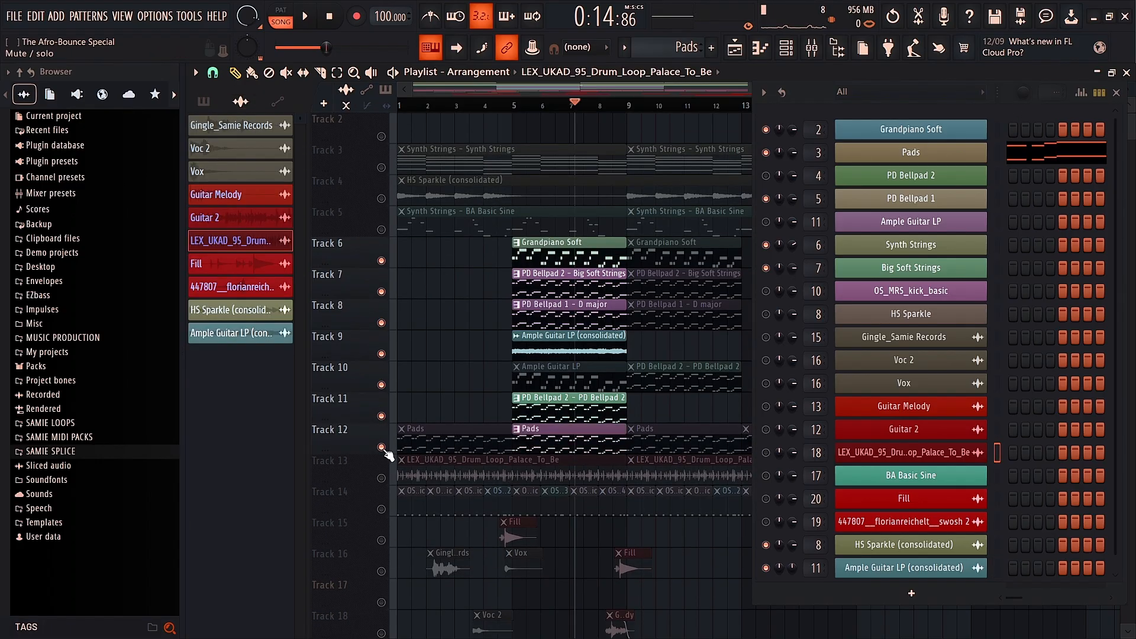
pyautogui.doubleClick(549, 441)
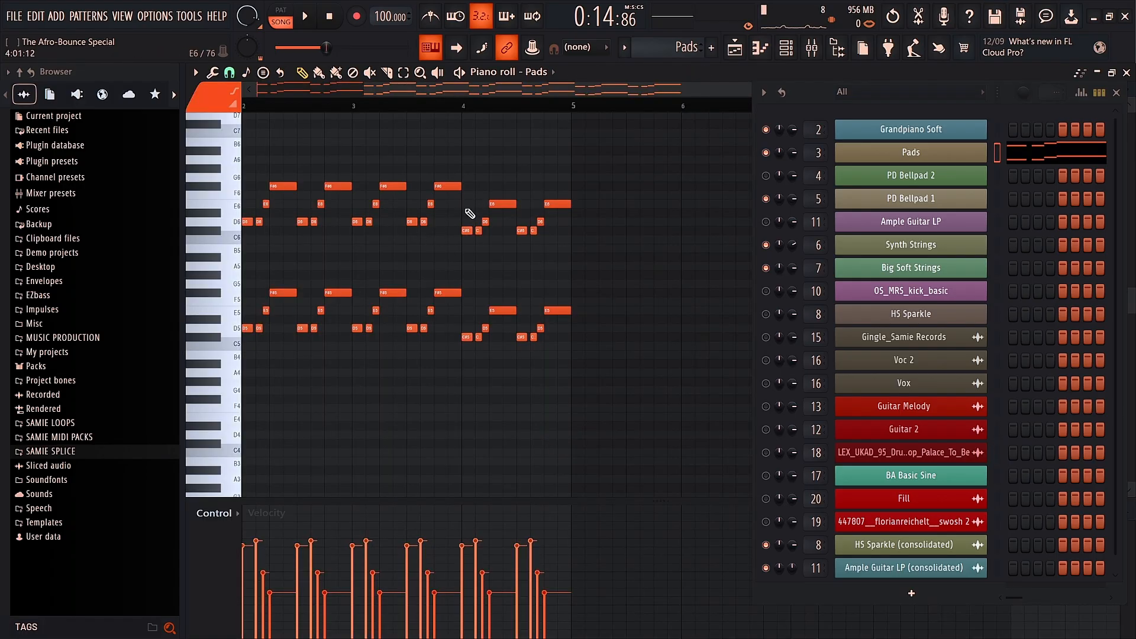
pyautogui.click(290, 16)
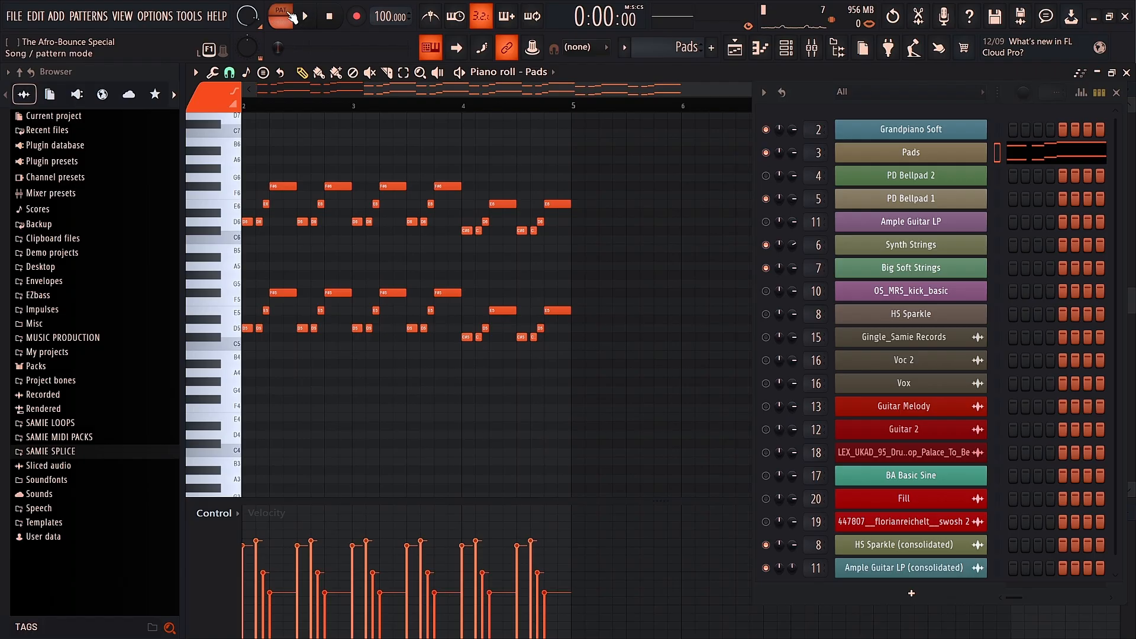
pyautogui.click(303, 20)
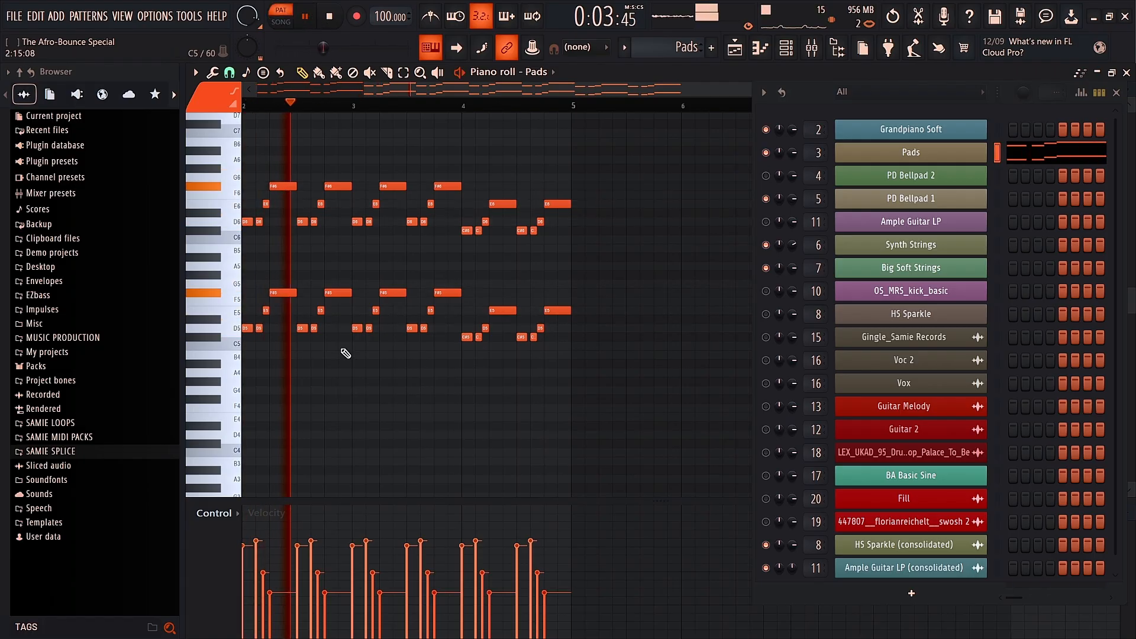
pyautogui.click(311, 19)
pyautogui.click(735, 50)
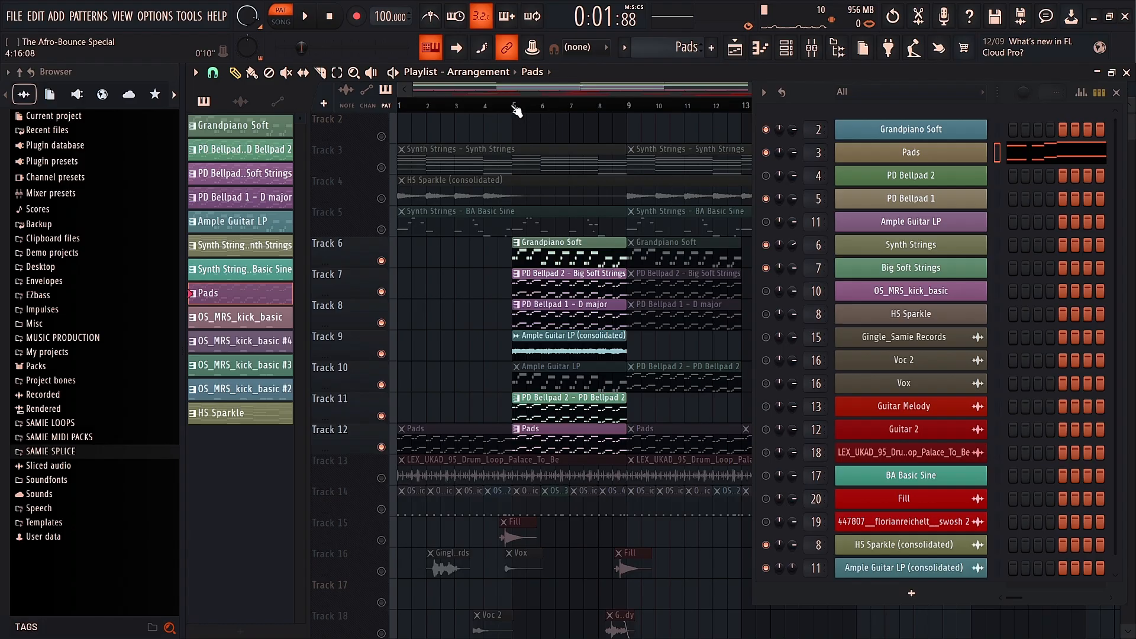
# Step: Play the song from just before bar 5 to about bar 9, then pause
pyautogui.click(514, 107)
pyautogui.click(497, 108)
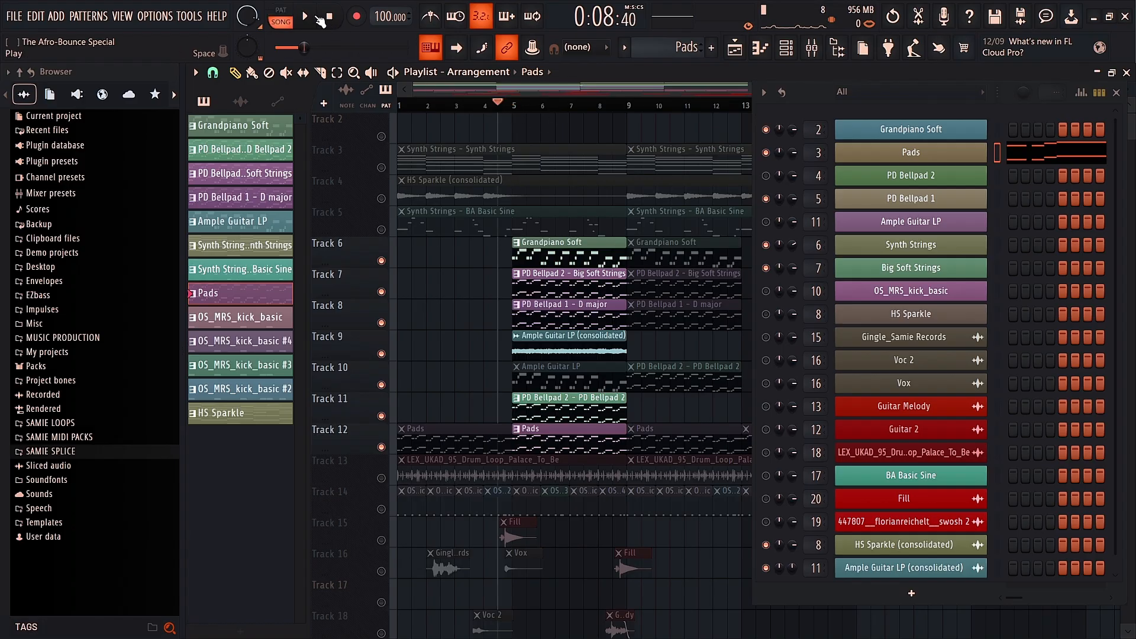
pyautogui.click(307, 17)
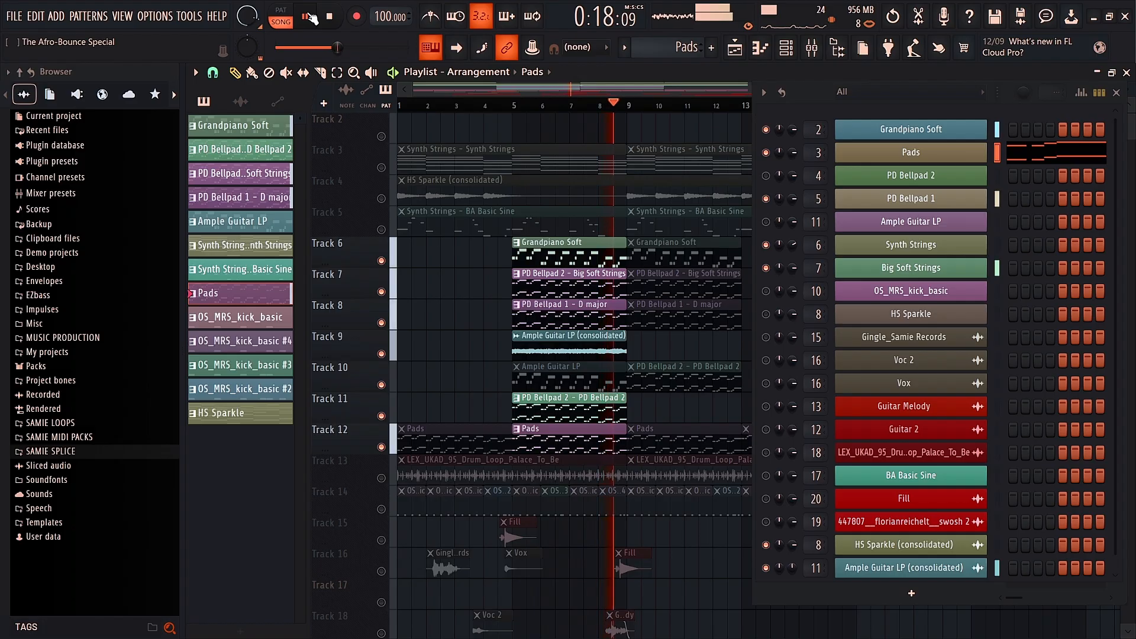
pyautogui.click(311, 18)
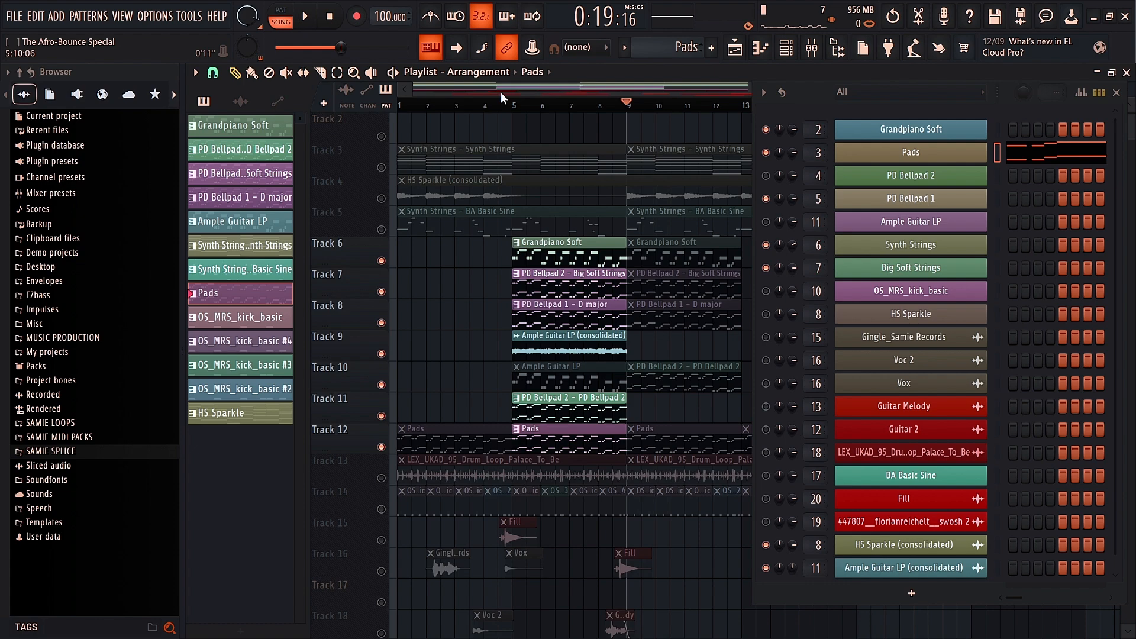
# Step: Unmute the Track 13 drum loop and the first Pads clip on Track 12, auditioning from the start
pyautogui.scroll(-2, 514, 204)
pyautogui.click(381, 417)
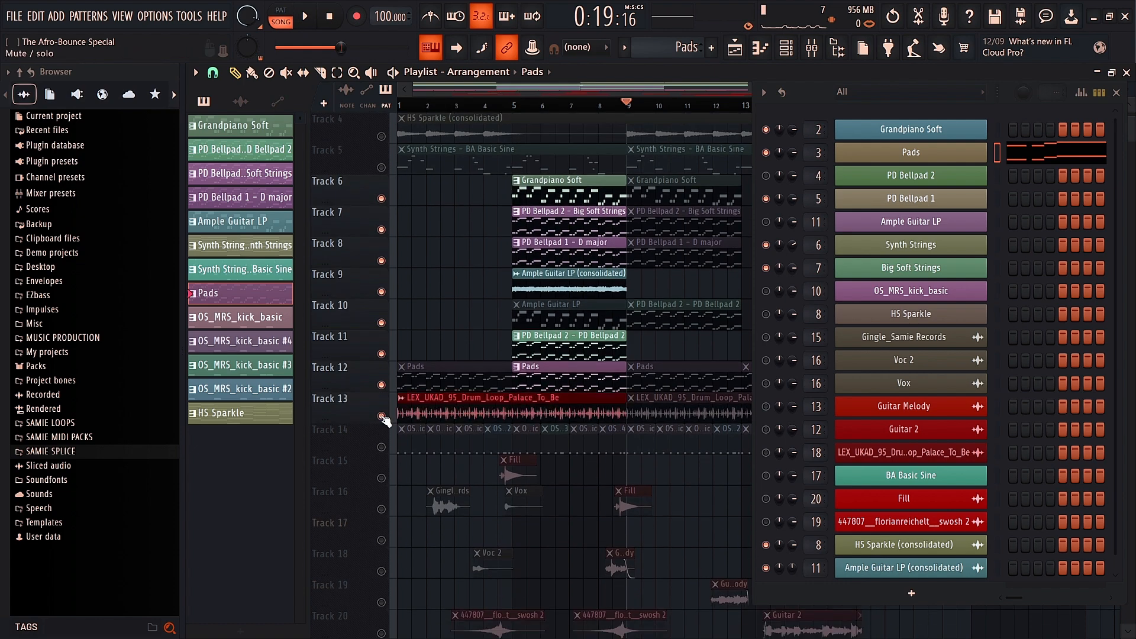
pyautogui.press('space')
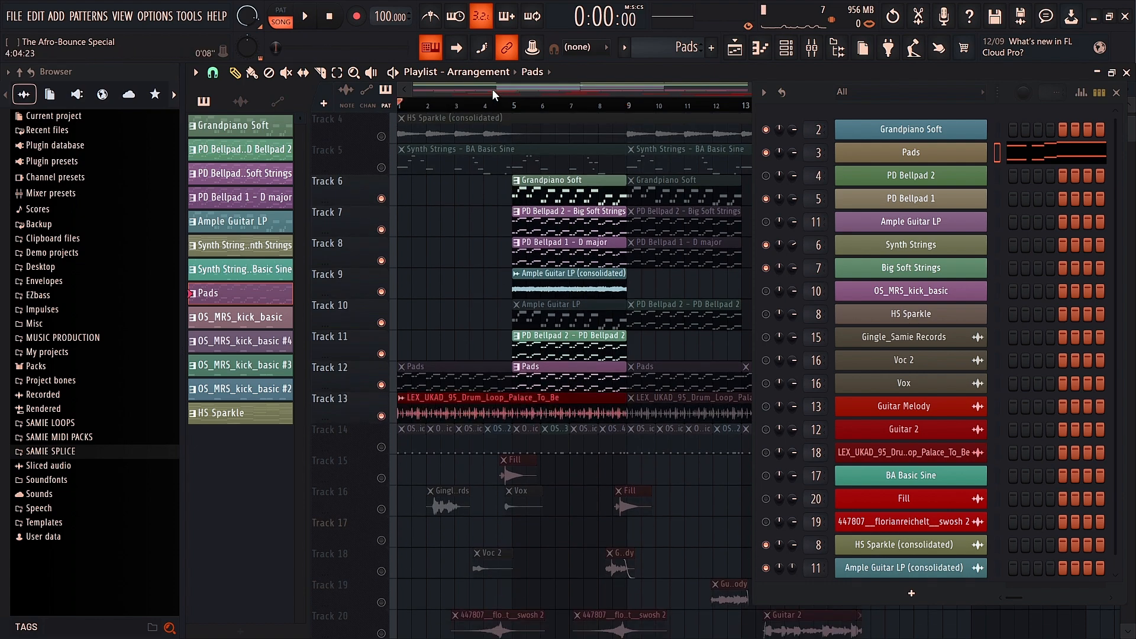
pyautogui.click(309, 14)
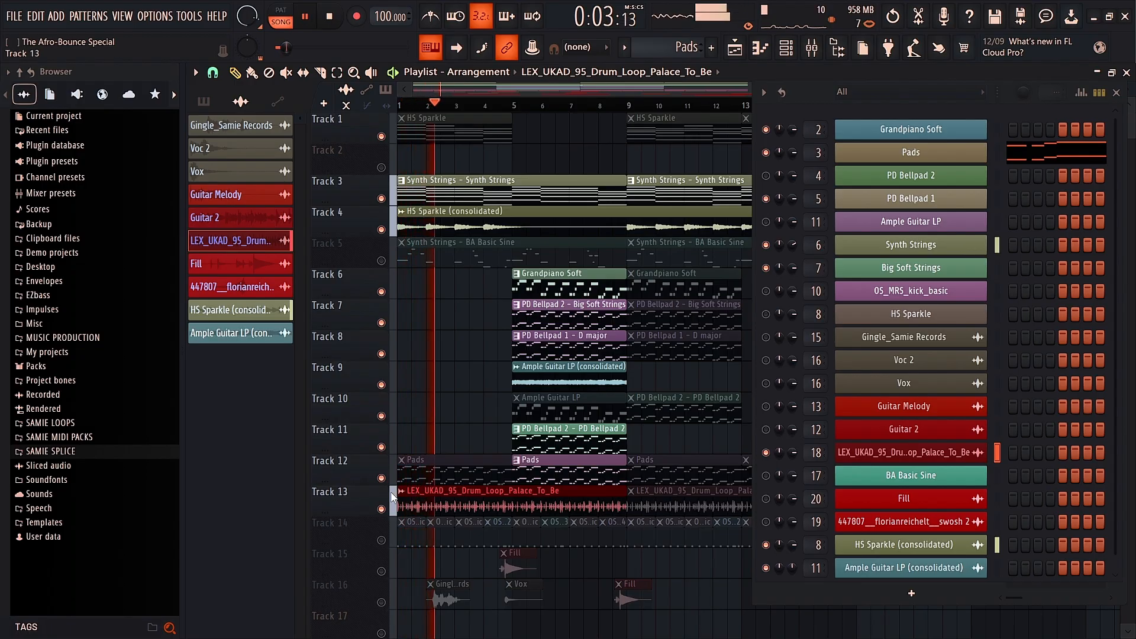
pyautogui.click(286, 71)
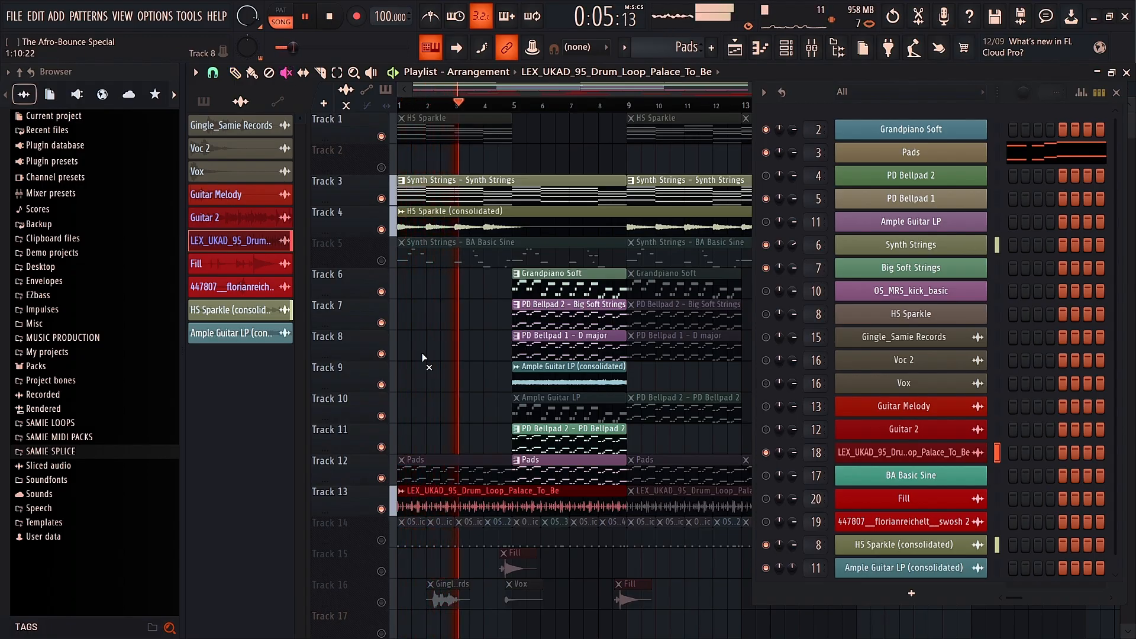
pyautogui.click(456, 469)
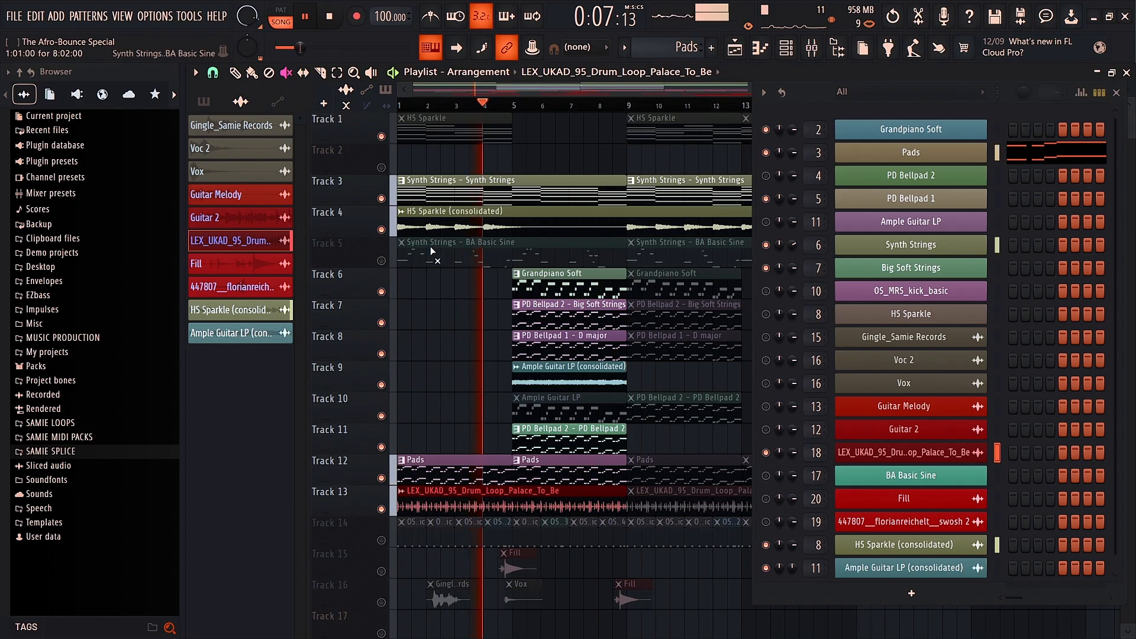
pyautogui.press('space')
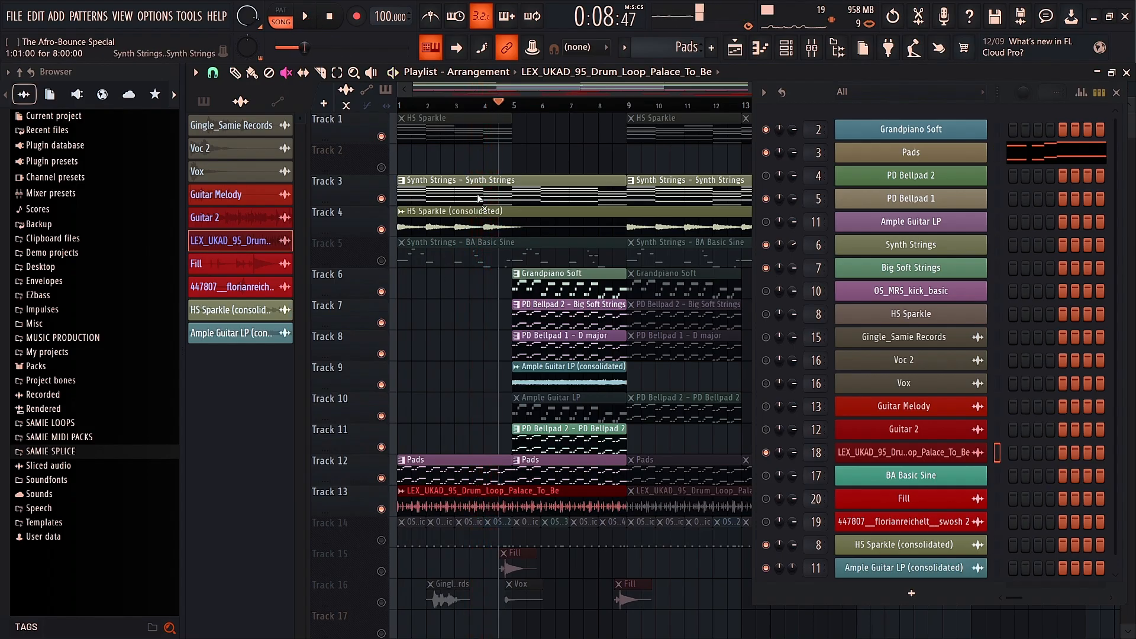
# Step: Close the Pads piano roll and channel rack, reopen the Playlist, and rewind to bar 1
pyautogui.click(1125, 72)
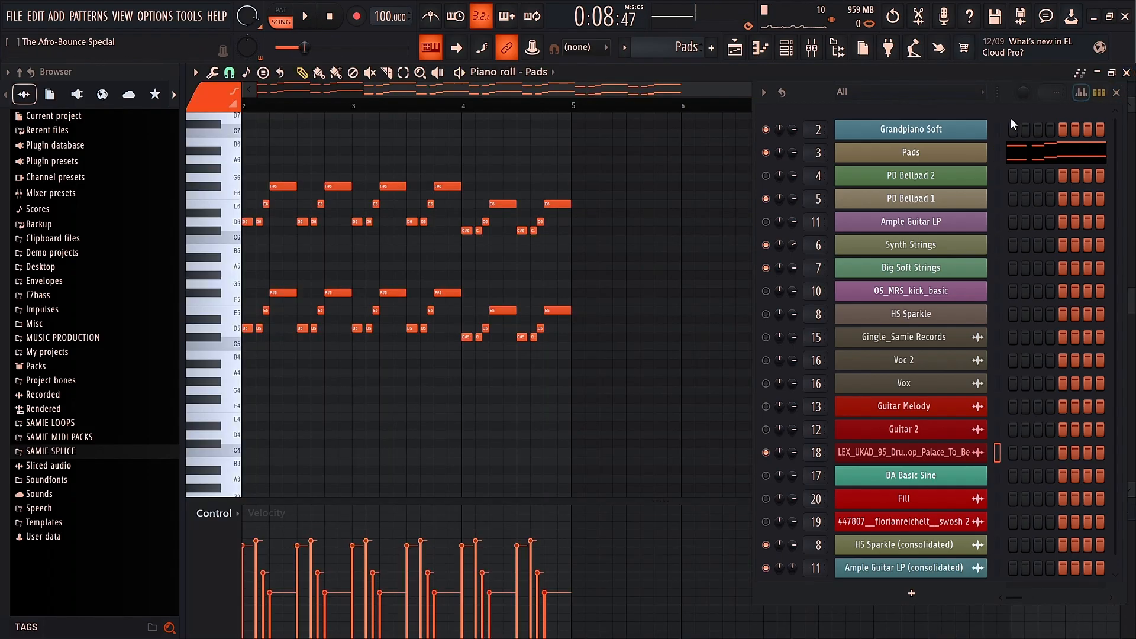
pyautogui.click(1112, 72)
pyautogui.click(1118, 93)
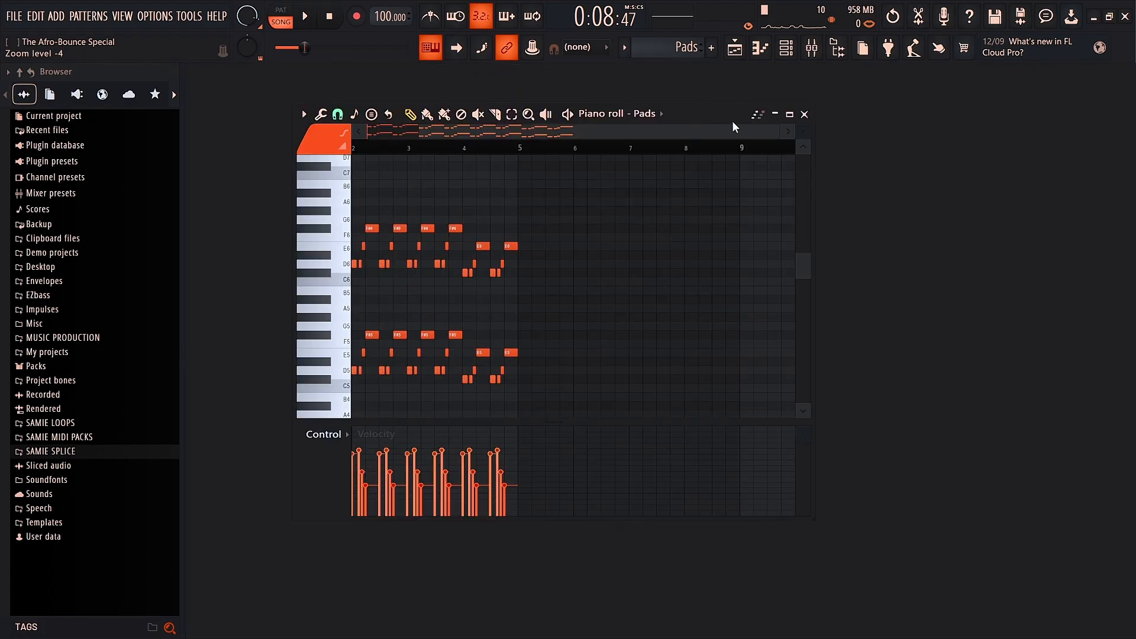
pyautogui.press('F5')
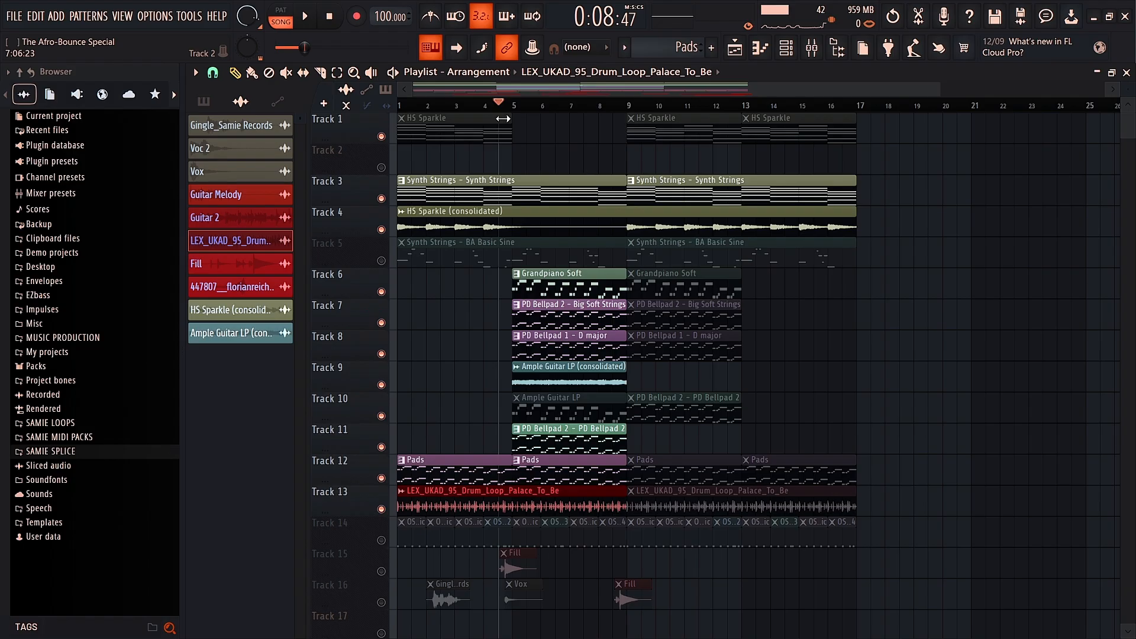
pyautogui.moveTo(483, 106); pyautogui.dragTo(339, 117)
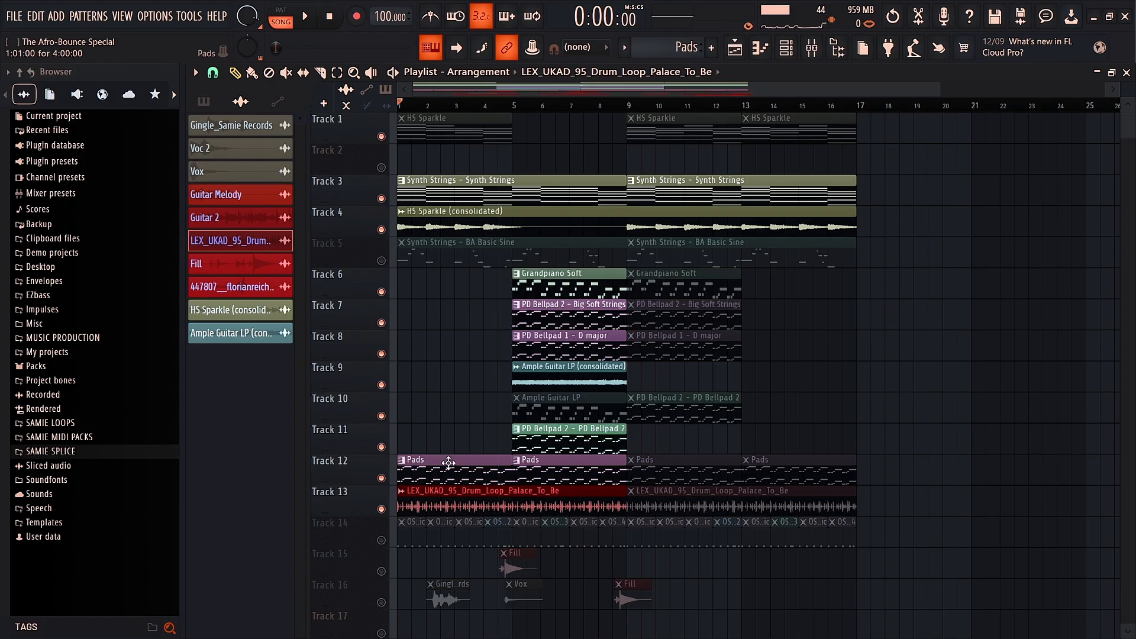
# Step: Solo Track 12 to hear the Pads, then add Tracks 3 and 4 and replay from bar 1
pyautogui.click(449, 463)
pyautogui.click(305, 16)
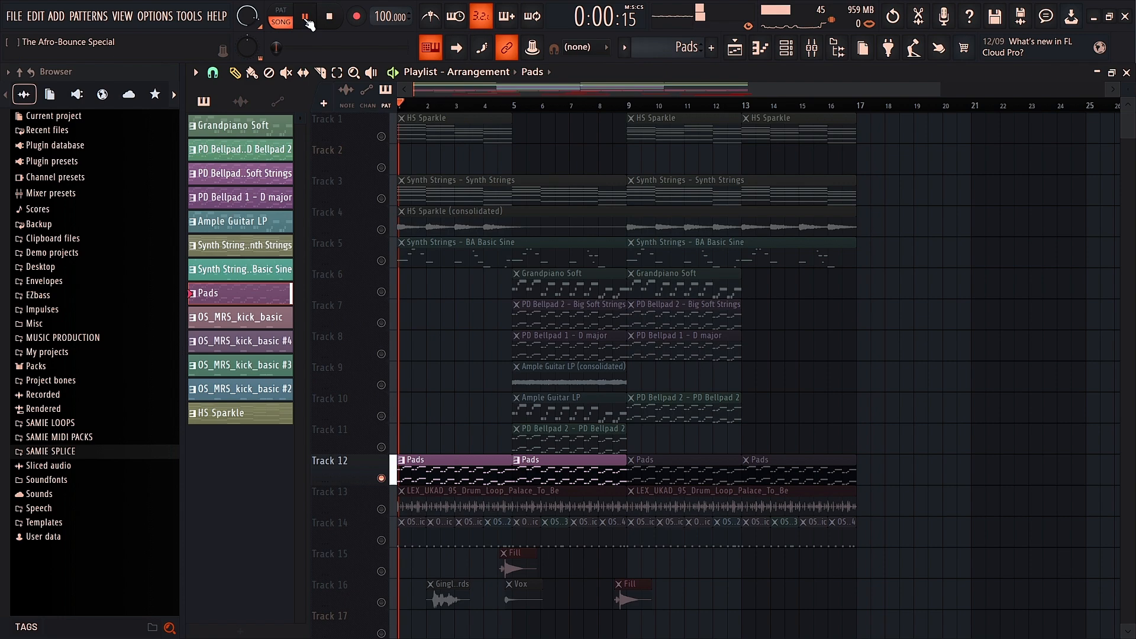
pyautogui.click(306, 17)
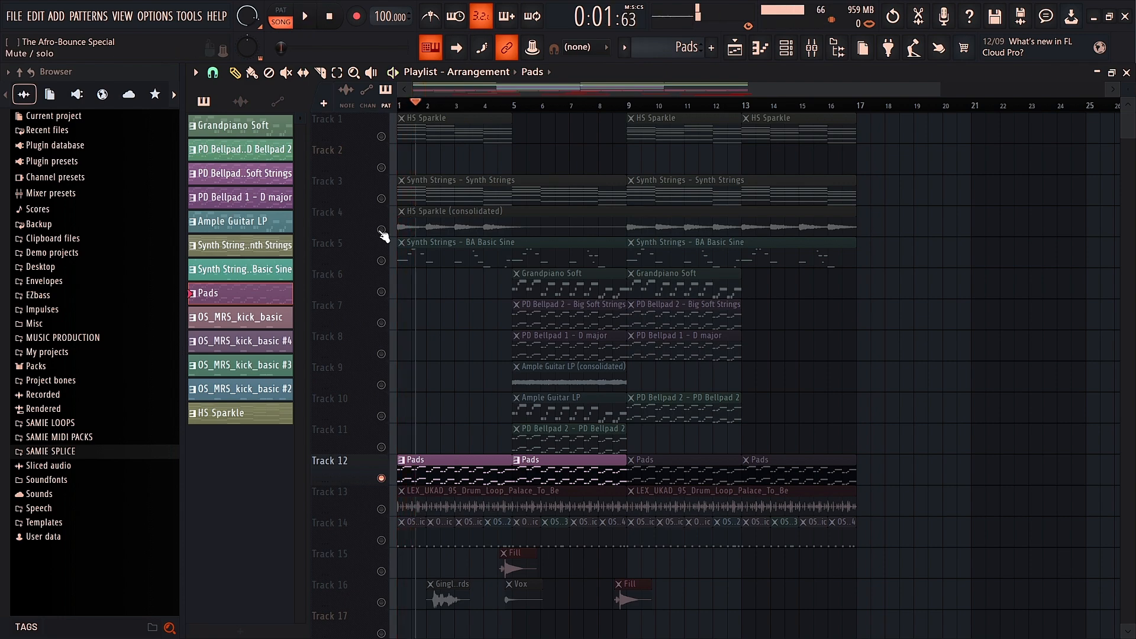
pyautogui.moveTo(381, 229); pyautogui.dragTo(381, 199)
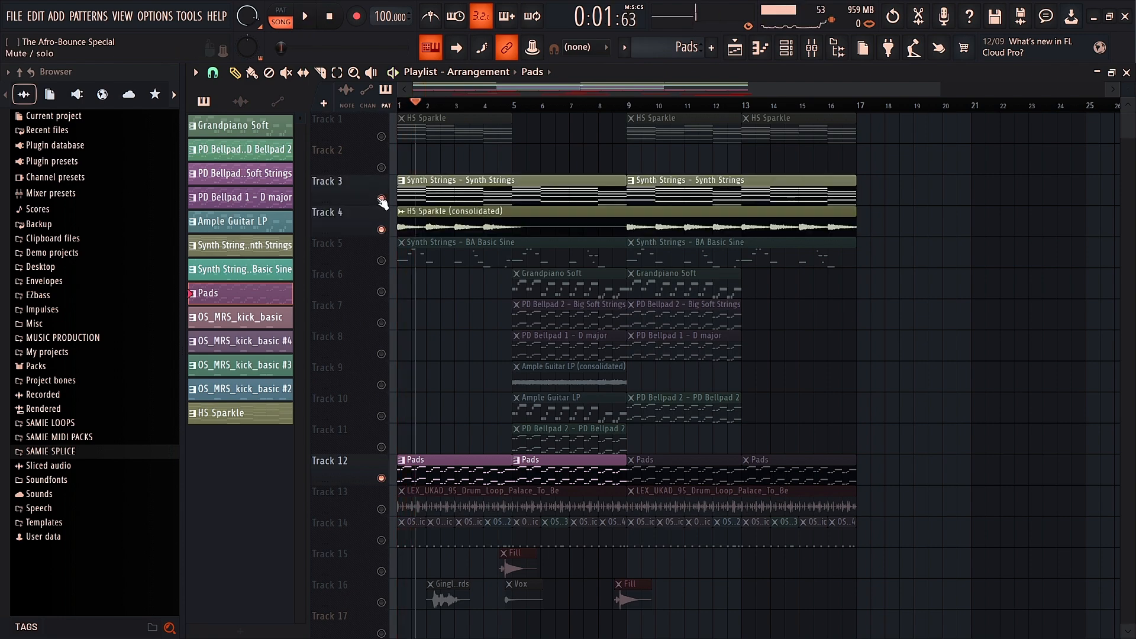
pyautogui.click(306, 17)
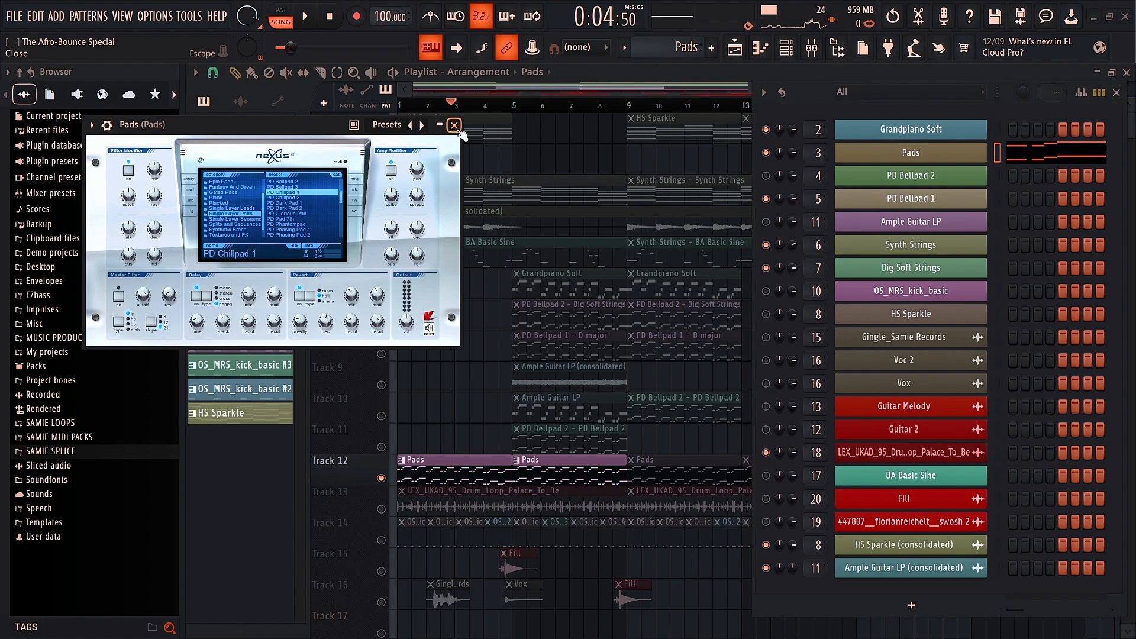
# Step: Close the Pads synth window and channel rack, then play and pause the arrangement
pyautogui.click(454, 125)
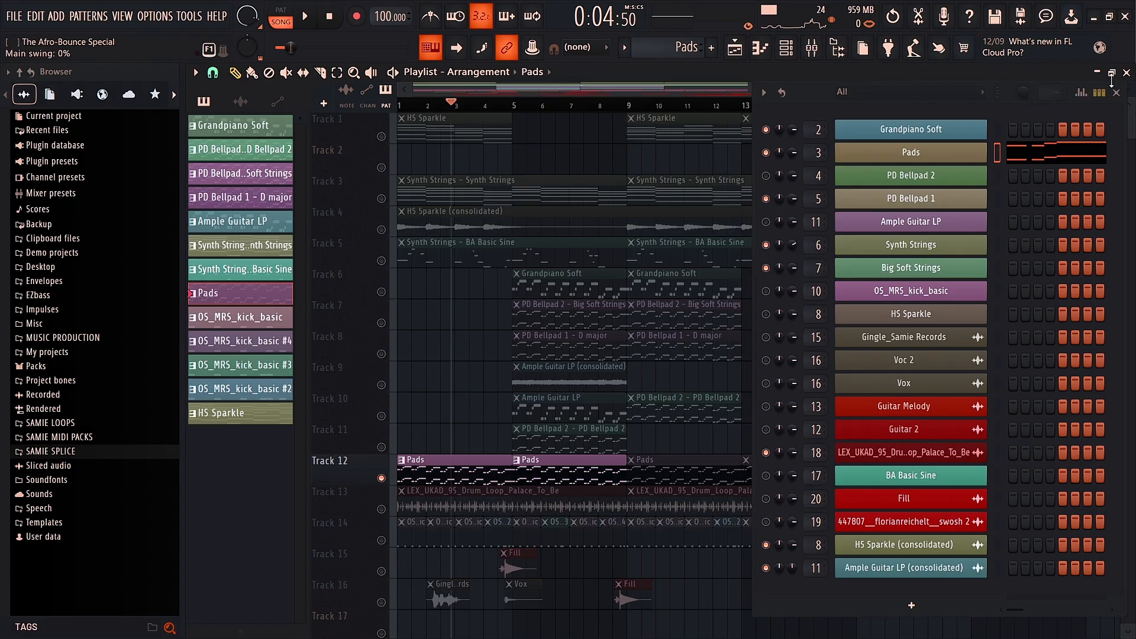
pyautogui.click(1116, 93)
pyautogui.click(306, 17)
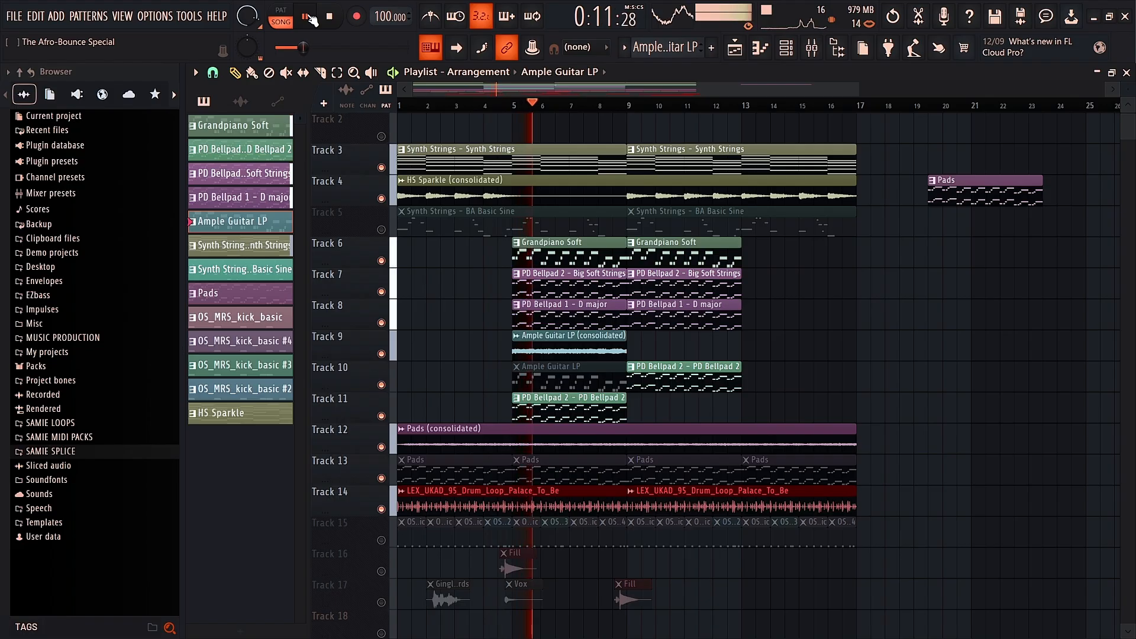
pyautogui.click(308, 18)
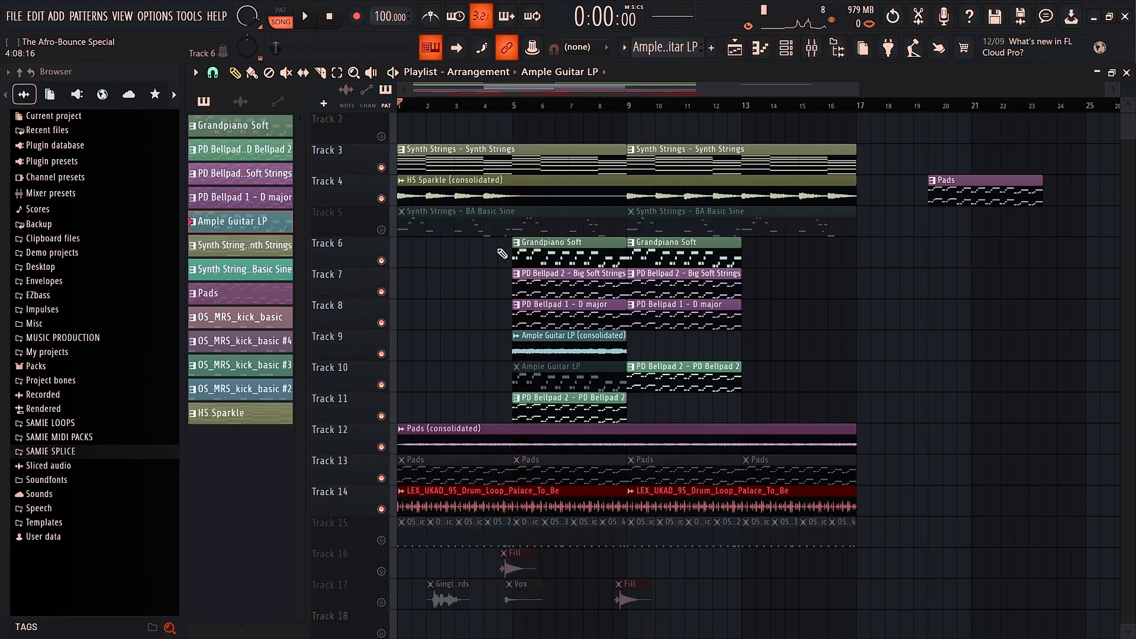
# Step: Unmute Track 5 and both its BA Basic Sine clips, then open the BA Basic Sine notes
pyautogui.click(382, 230)
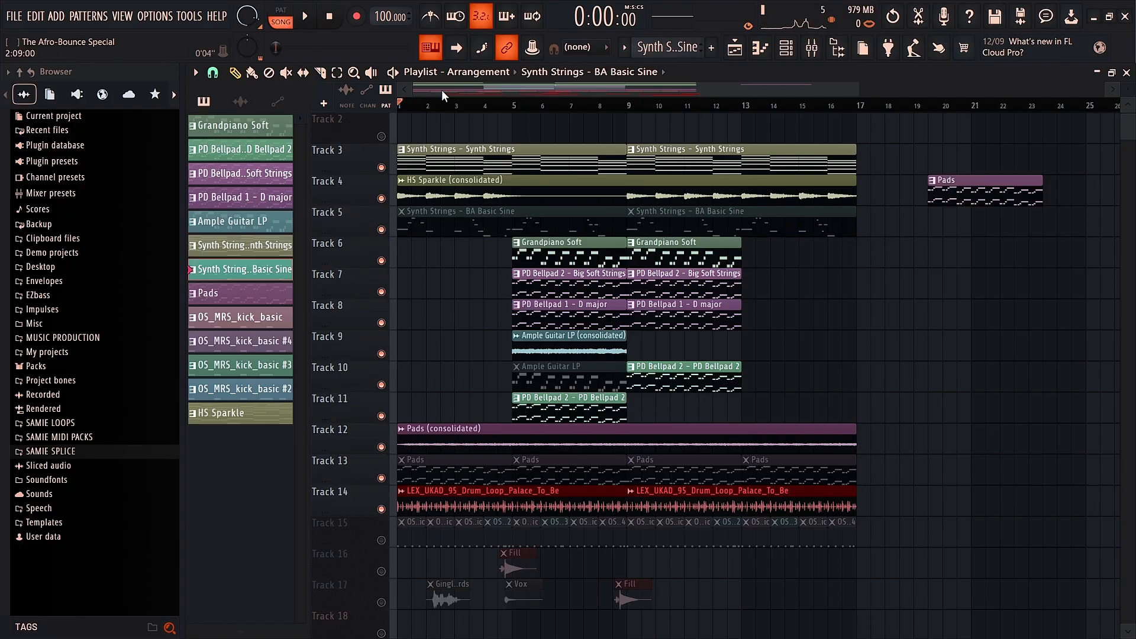
pyautogui.click(452, 220)
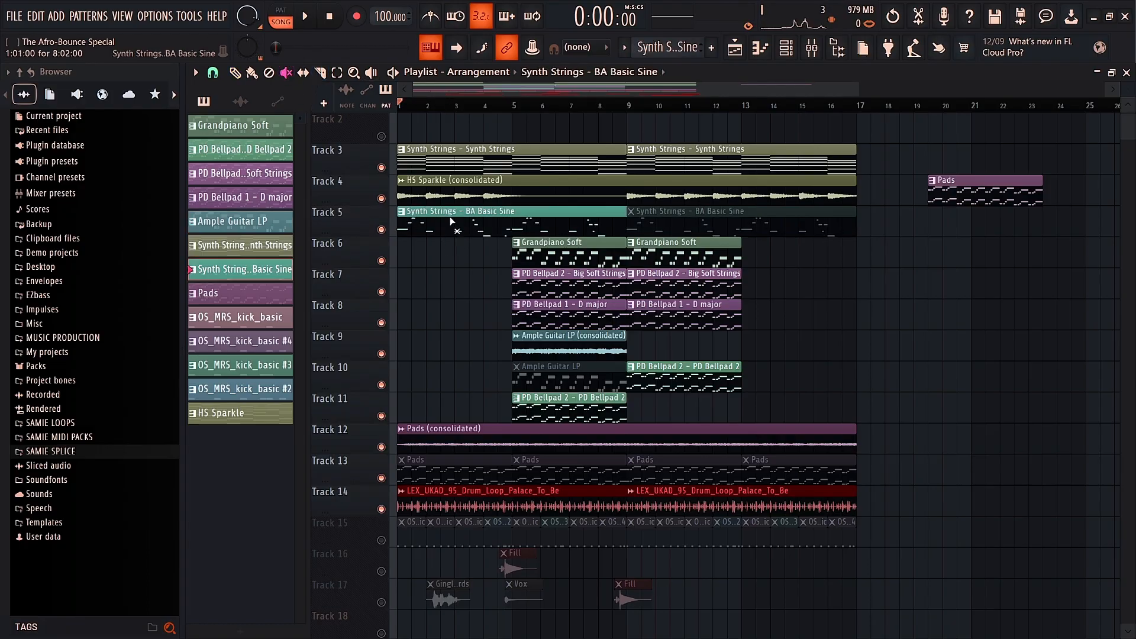
pyautogui.click(642, 207)
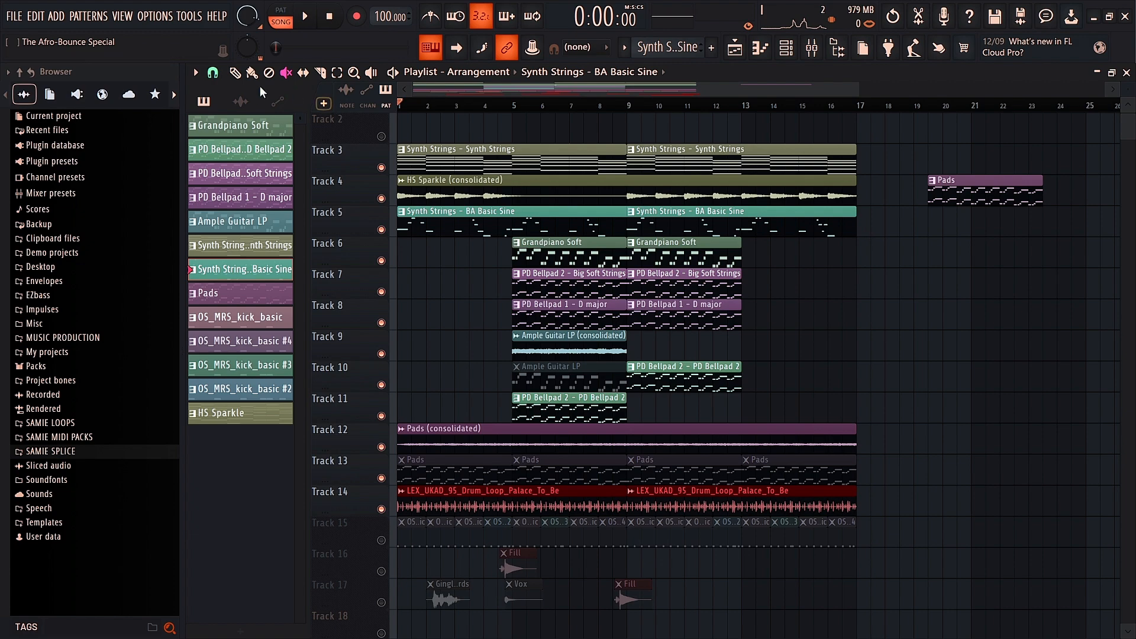
pyautogui.doubleClick(437, 228)
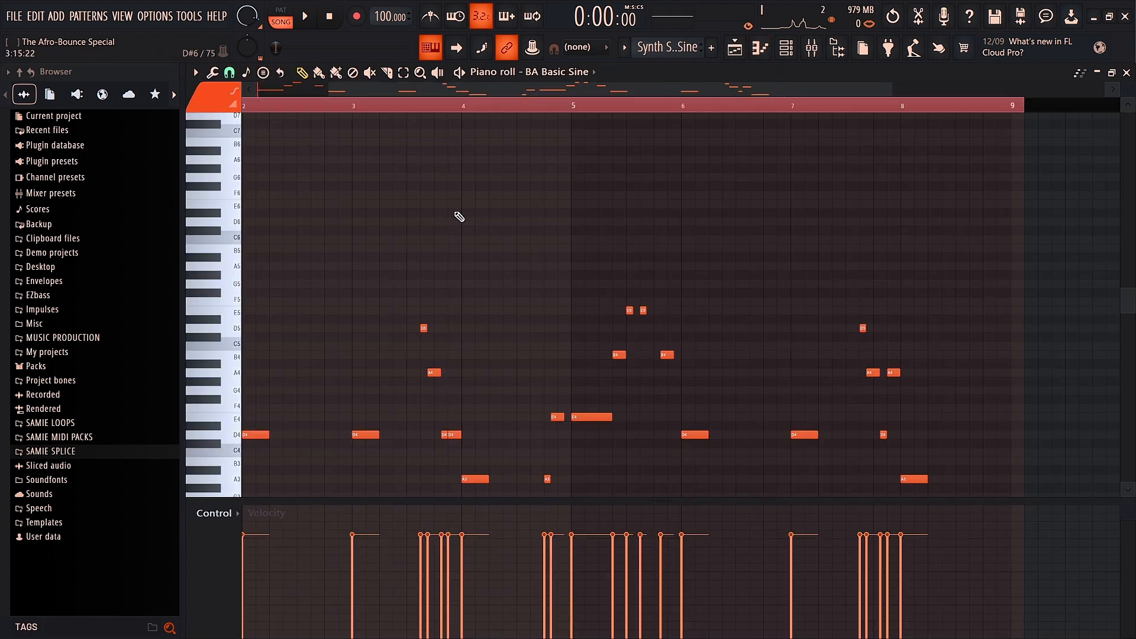
pyautogui.scroll(-5, 455, 204)
pyautogui.scroll(3, 414, 166)
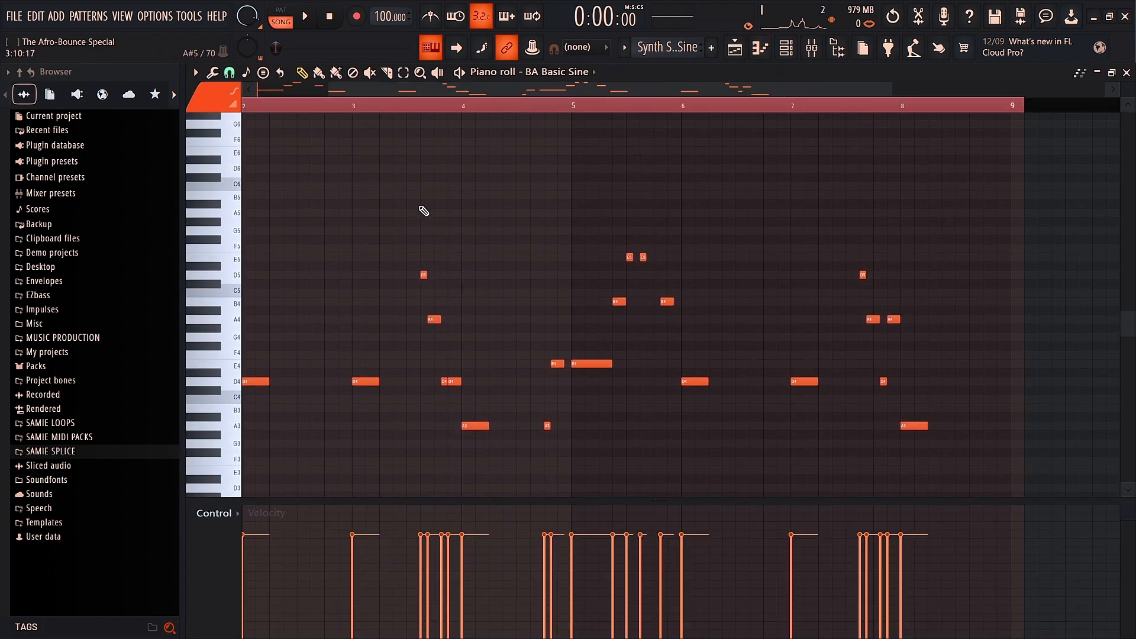
pyautogui.scroll(-2, 425, 213)
pyautogui.scroll(-1, 427, 216)
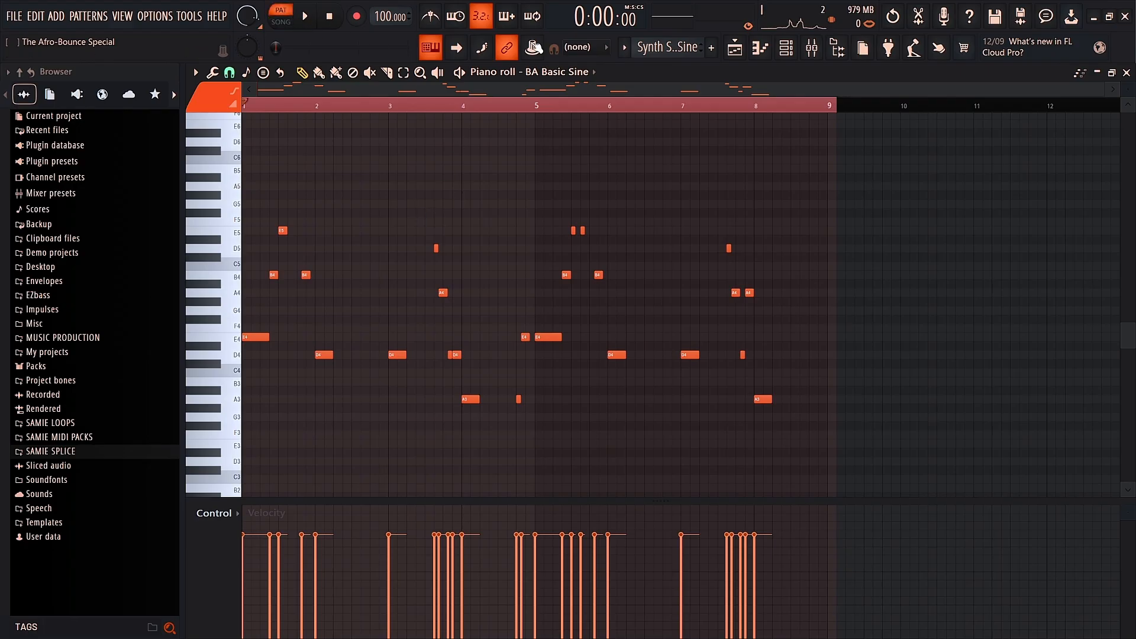
# Step: Check the channel rack, then play the BA Basic Sine pattern
pyautogui.click(787, 49)
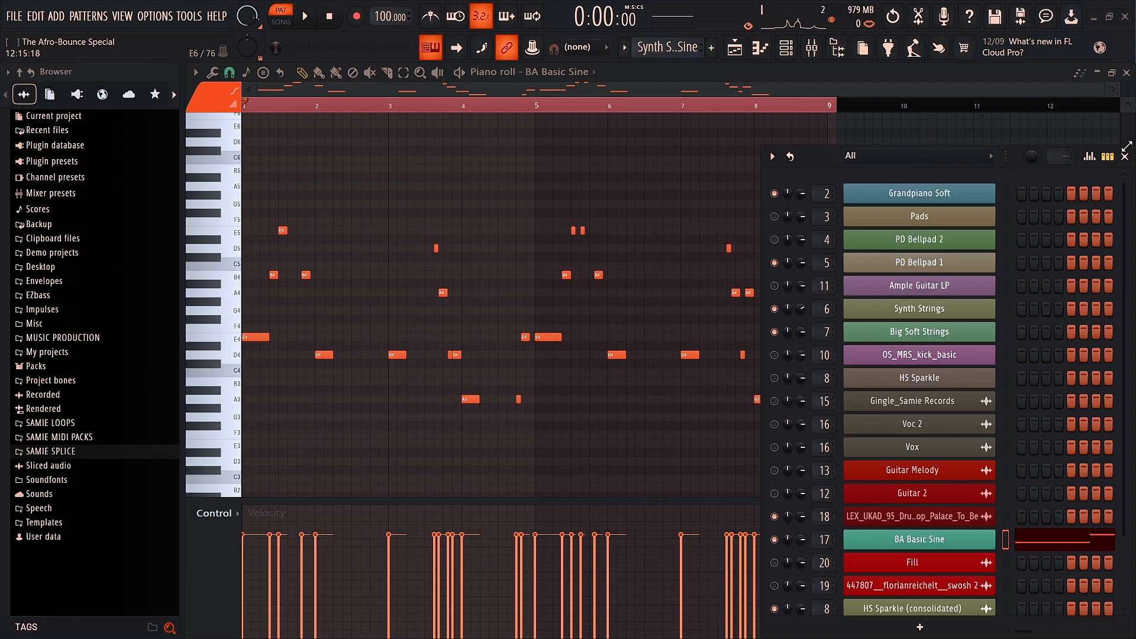
pyautogui.click(1125, 156)
pyautogui.click(304, 18)
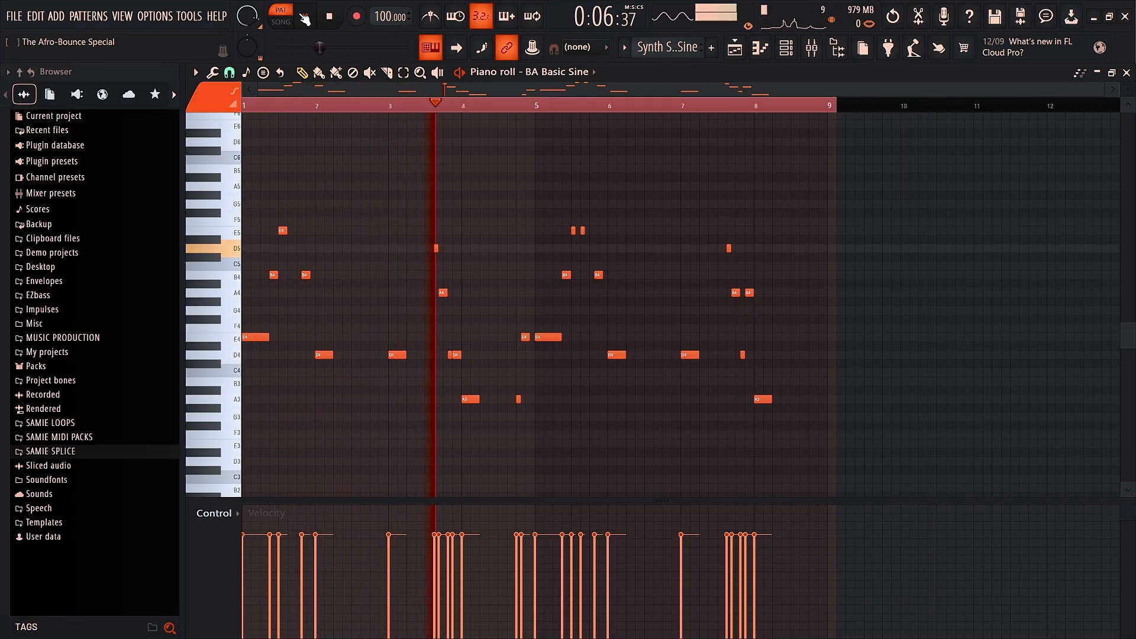
# Step: Toggle the effects on mixer insert 17 (BA Basic Sine) and return to the Playlist
pyautogui.click(812, 47)
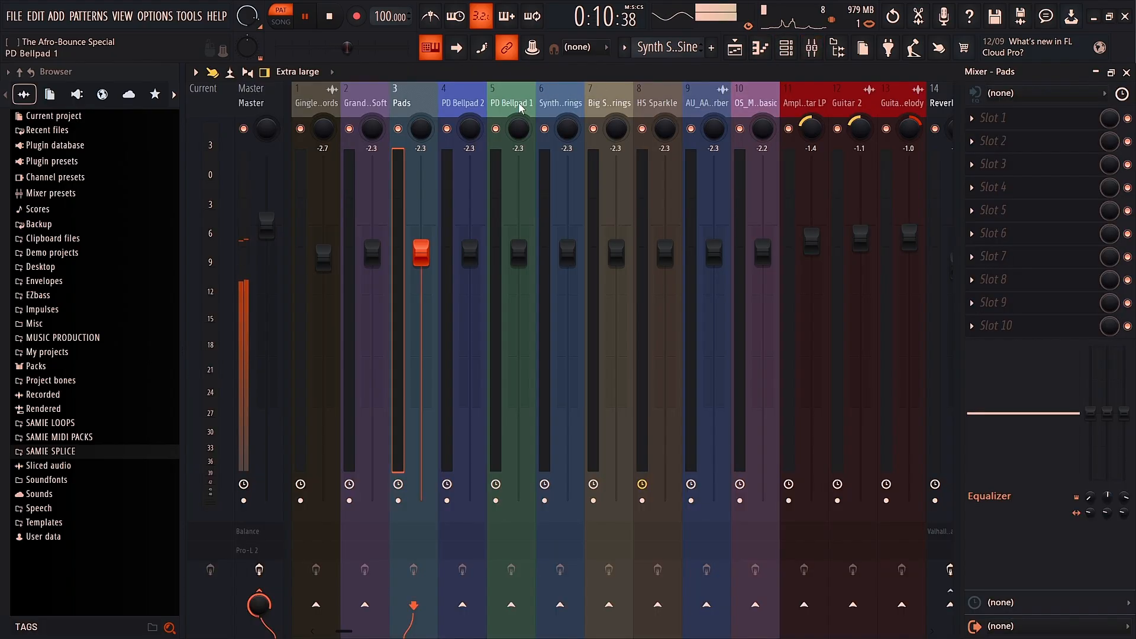
pyautogui.scroll(-3, 519, 99)
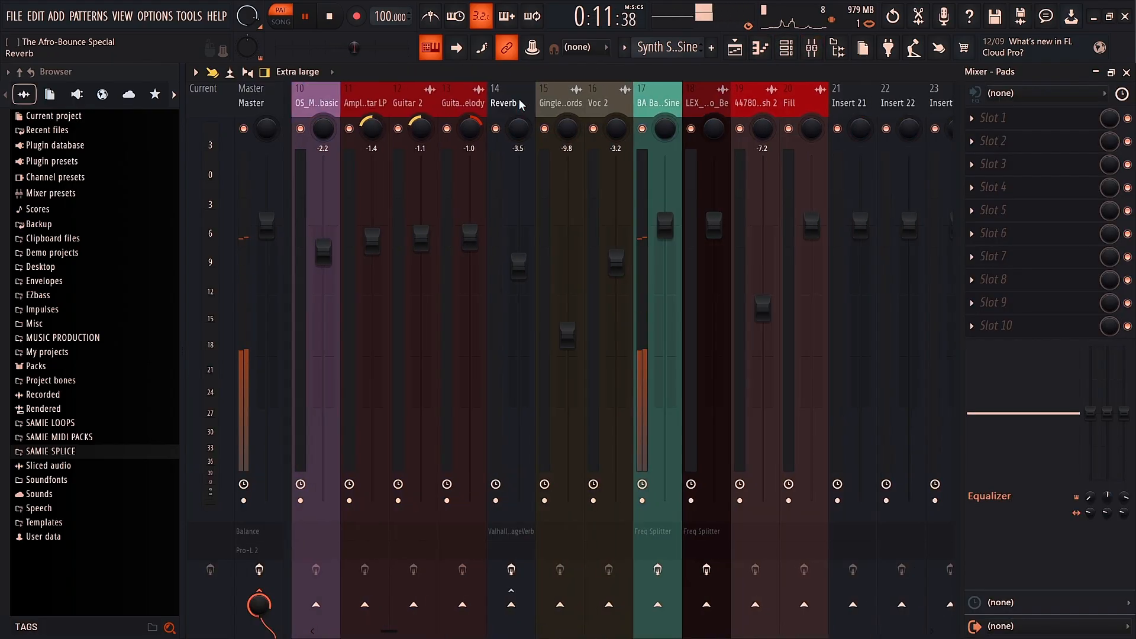
pyautogui.click(666, 100)
pyautogui.scroll(-3, 665, 101)
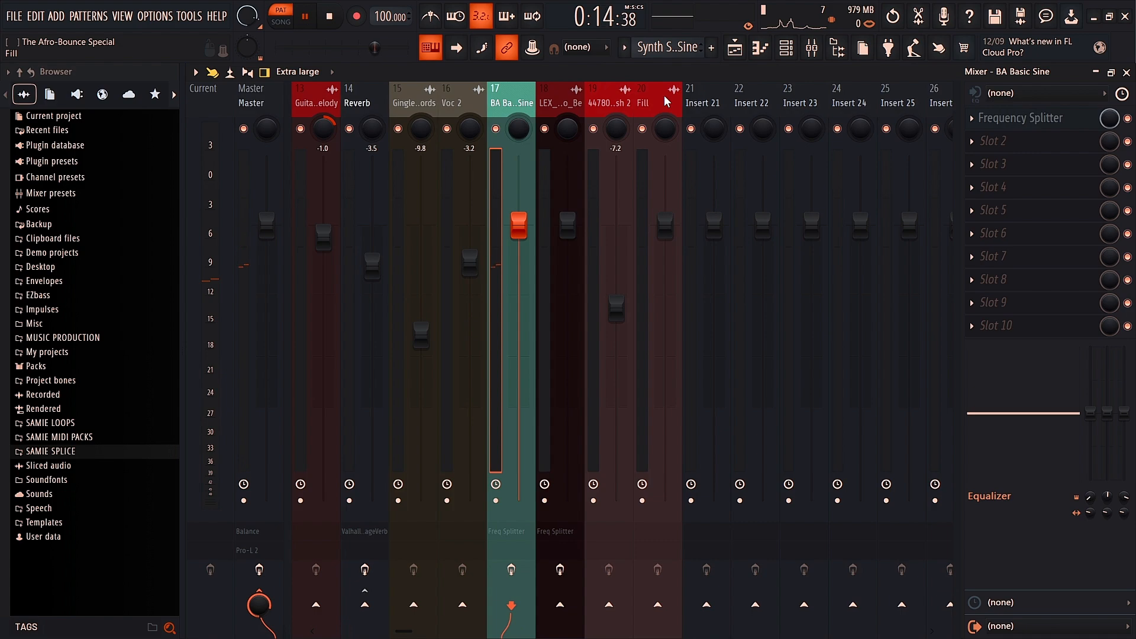
pyautogui.click(518, 575)
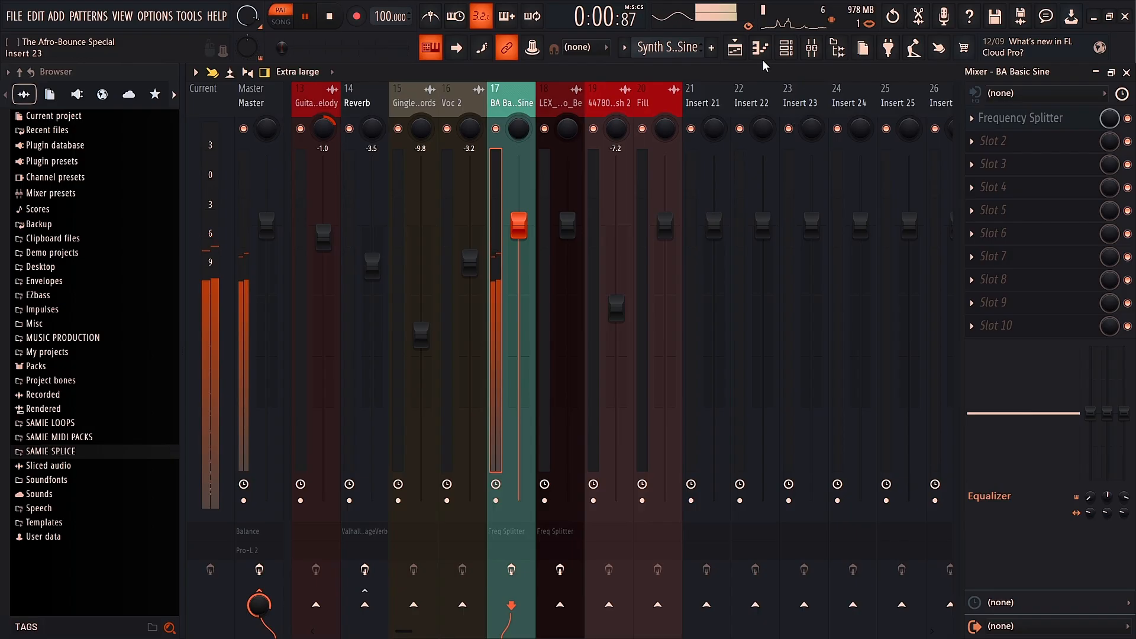
pyautogui.click(734, 47)
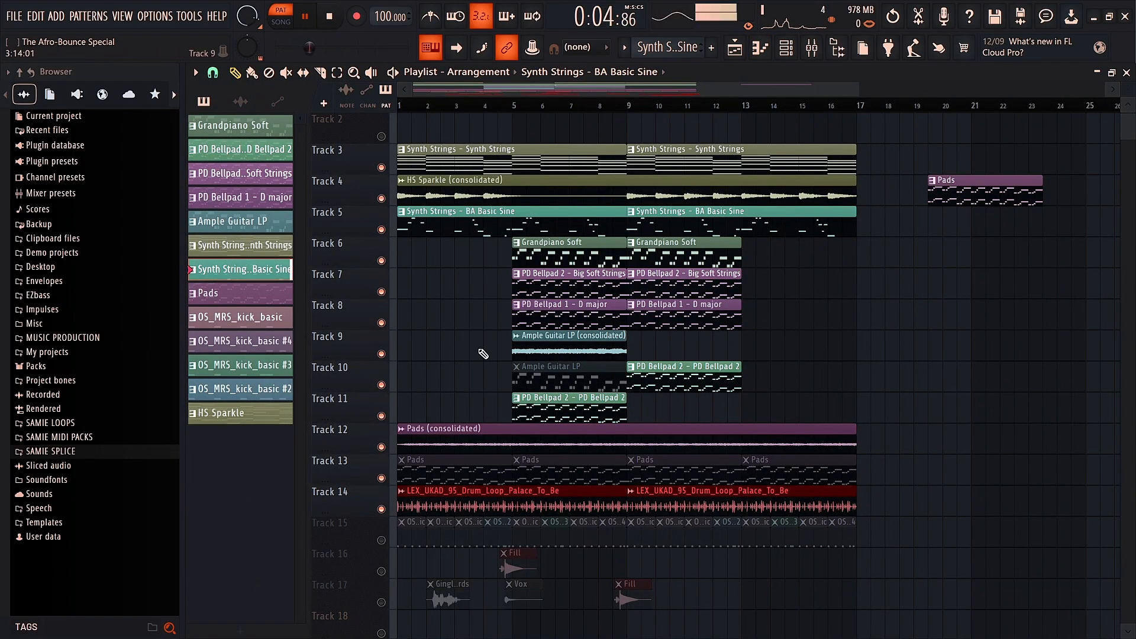
# Step: Preview the BA Basic Sine pattern, then play and pause the full song arrangement
pyautogui.doubleClick(460, 225)
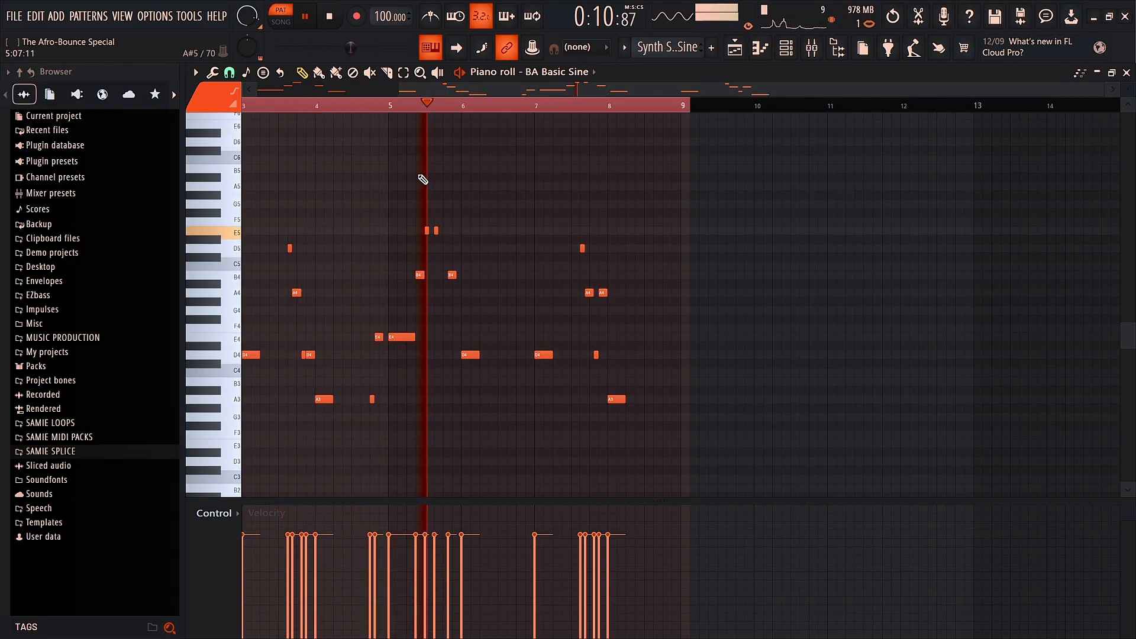
pyautogui.hscroll(-2, 419, 170)
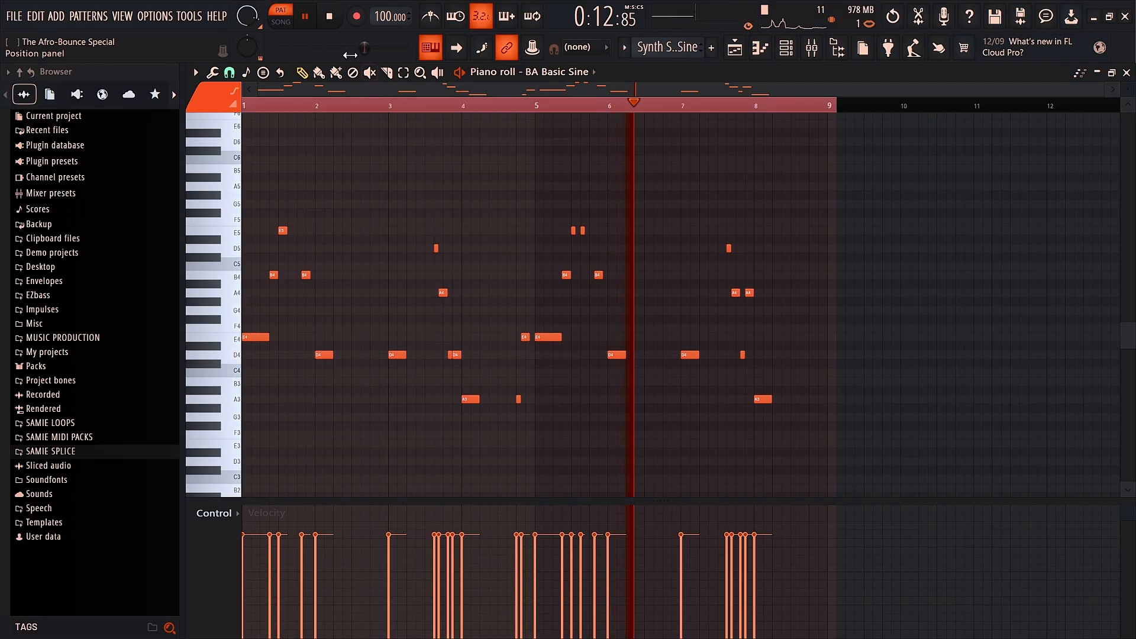
pyautogui.click(308, 20)
pyautogui.click(311, 19)
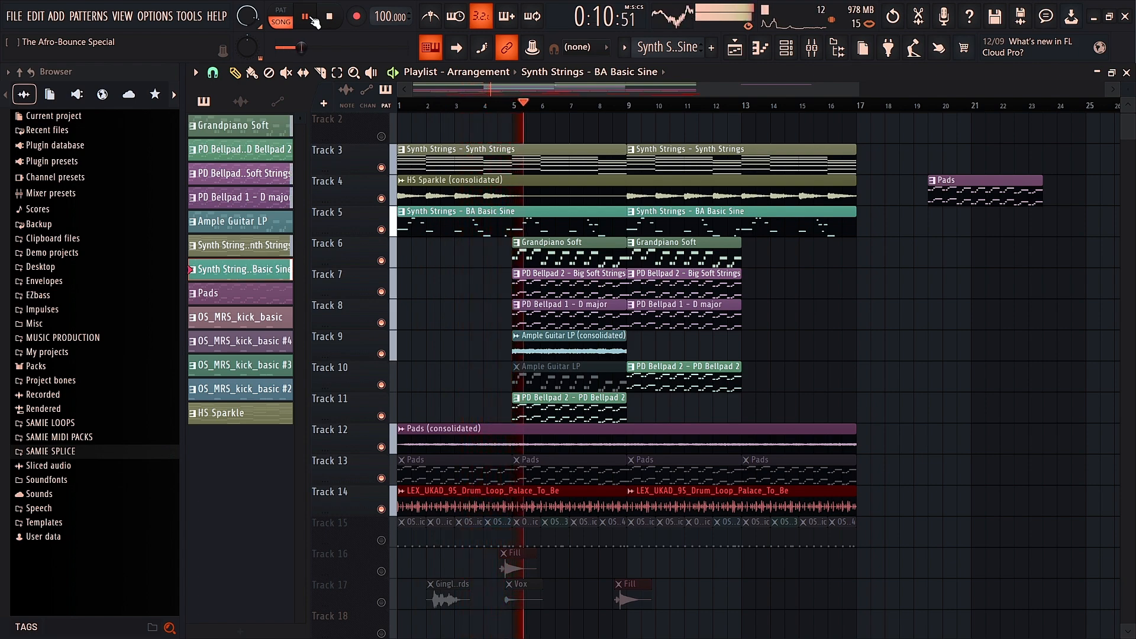
pyautogui.click(312, 20)
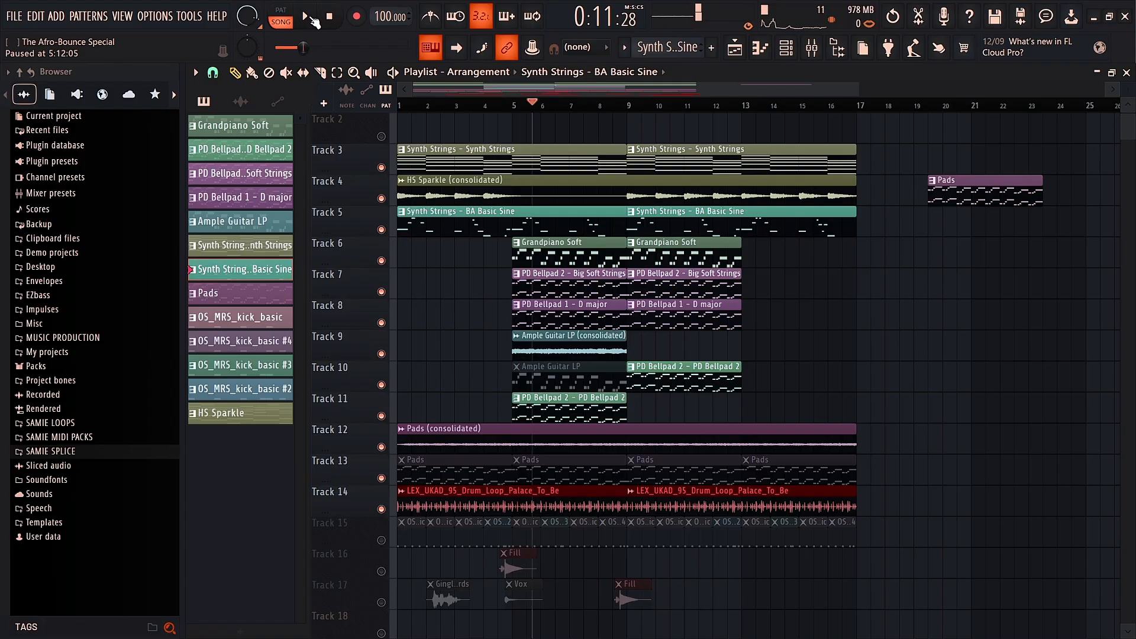
pyautogui.moveTo(424, 106); pyautogui.dragTo(408, 111)
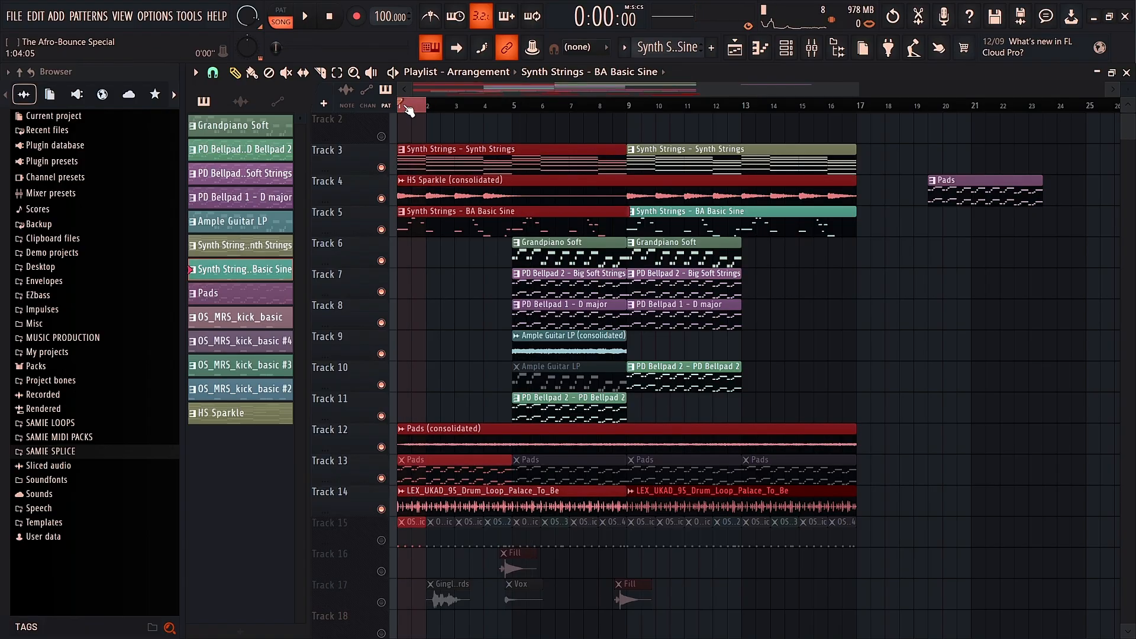
pyautogui.click(408, 110)
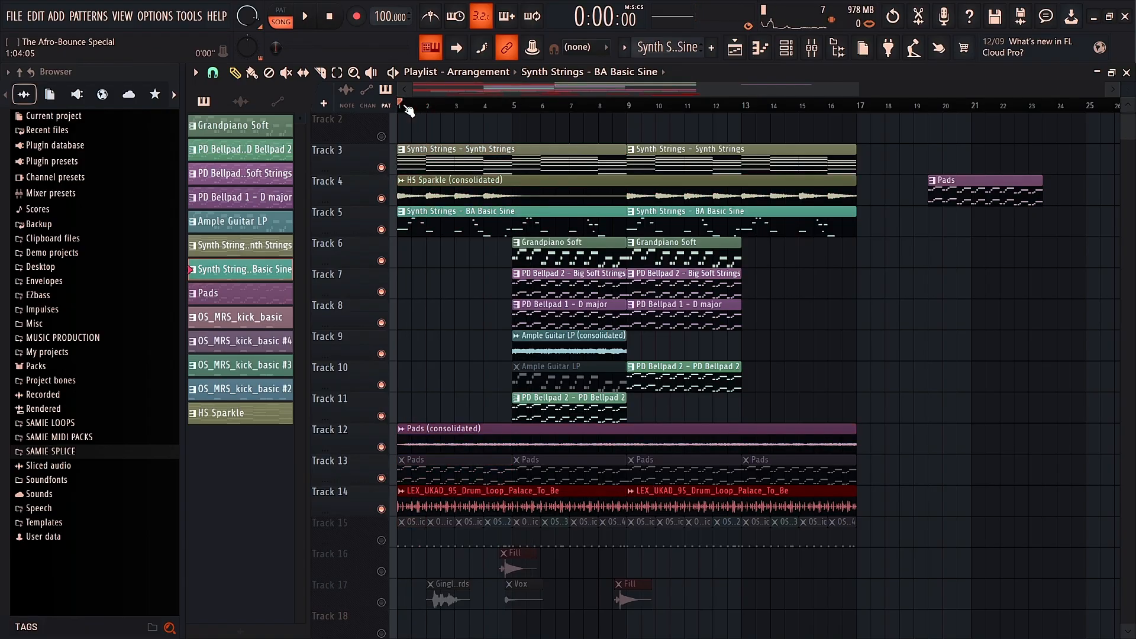
# Step: Enable effects on mixer insert 17, check the Frequency Splitter, and return to the Playlist
pyautogui.click(814, 52)
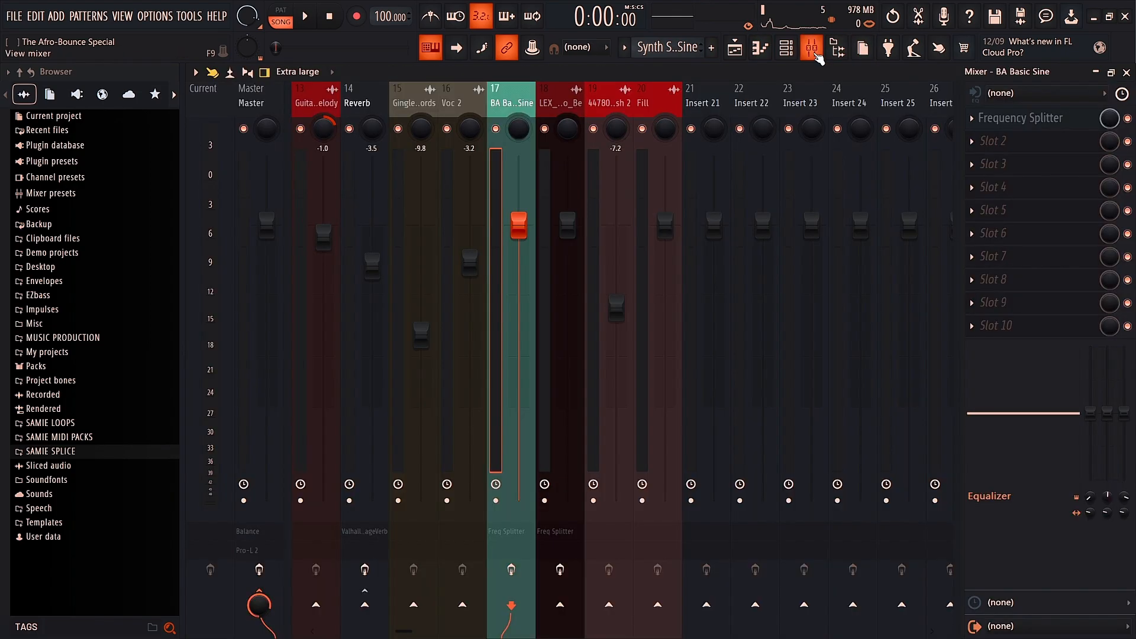
pyautogui.click(512, 569)
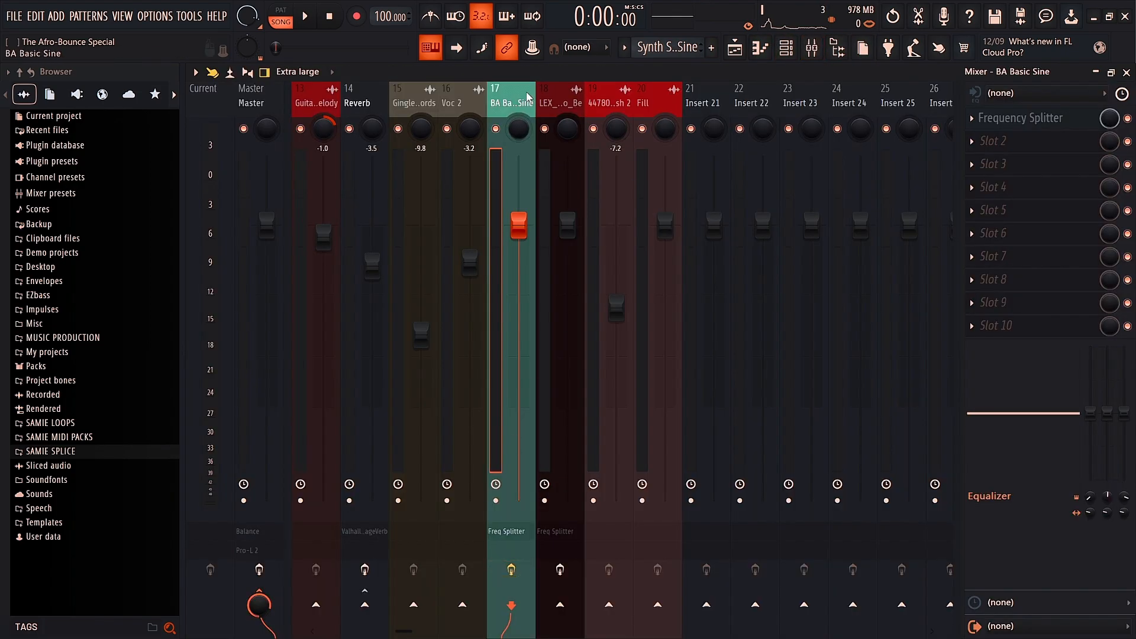
pyautogui.click(1031, 119)
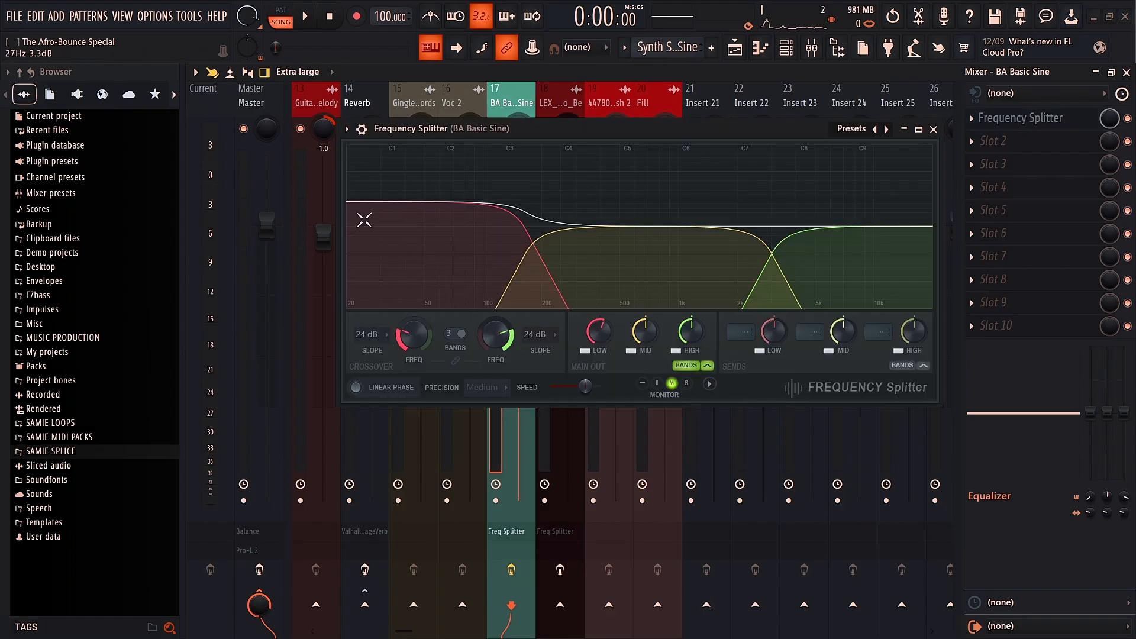
pyautogui.click(934, 129)
pyautogui.click(736, 50)
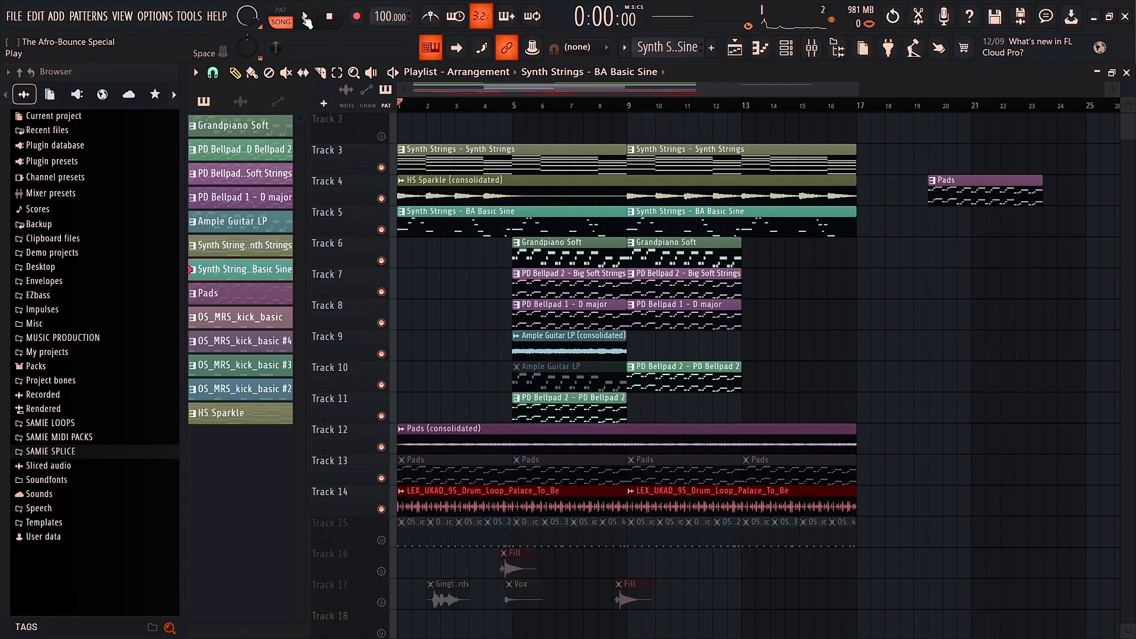
# Step: Play the song from the start, then stop playback
pyautogui.click(306, 18)
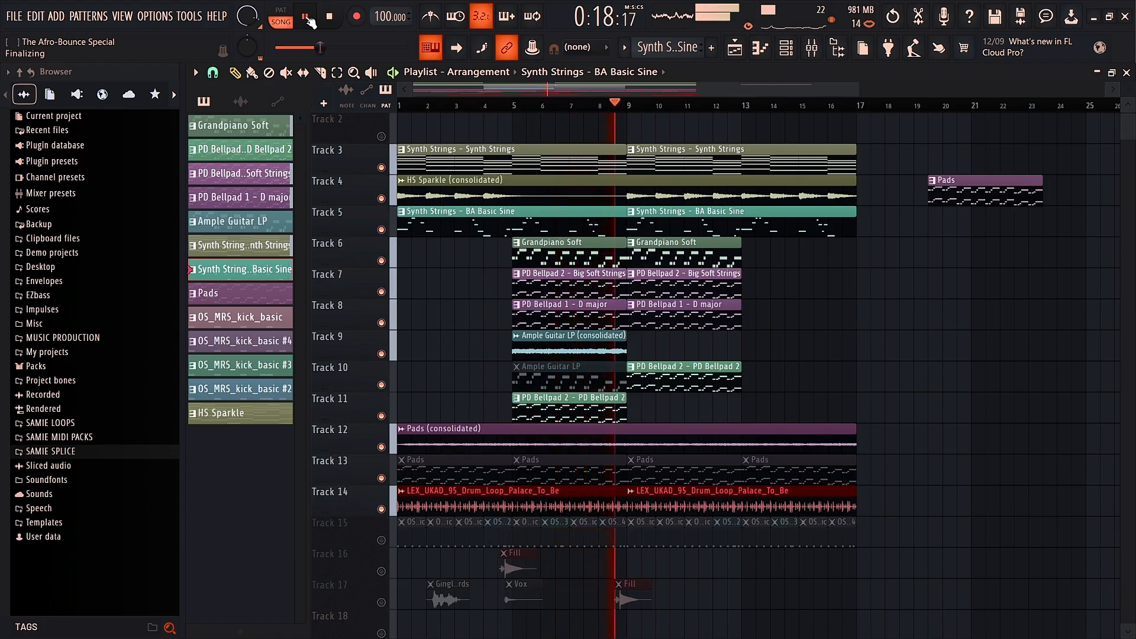
pyautogui.click(306, 17)
pyautogui.scroll(-1, 494, 208)
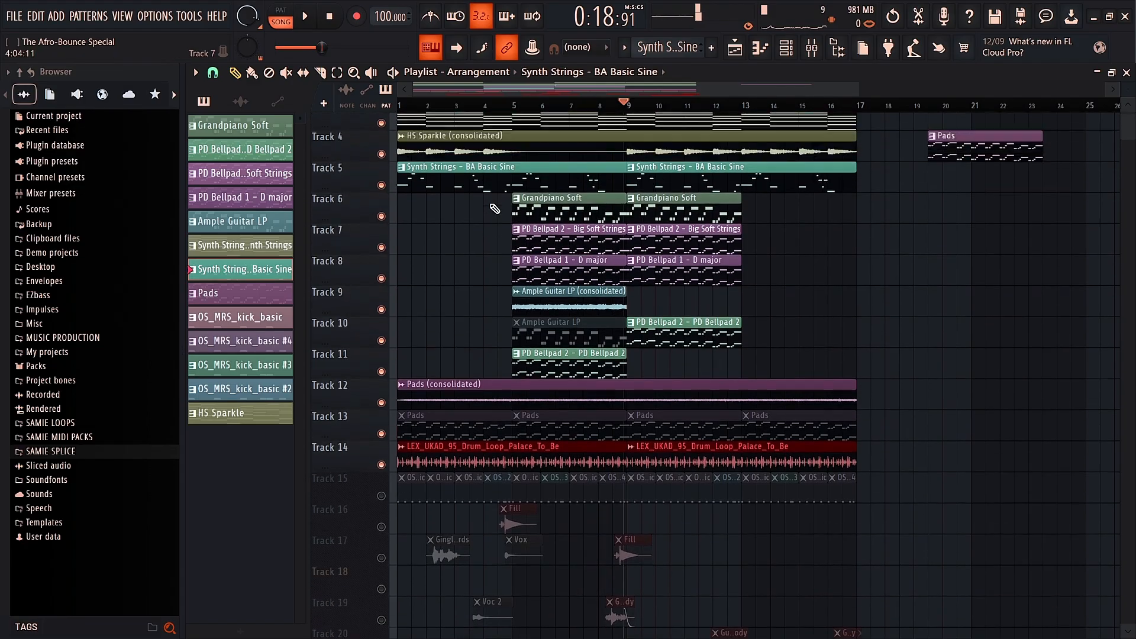
pyautogui.scroll(2, 494, 208)
pyautogui.scroll(-6, 490, 202)
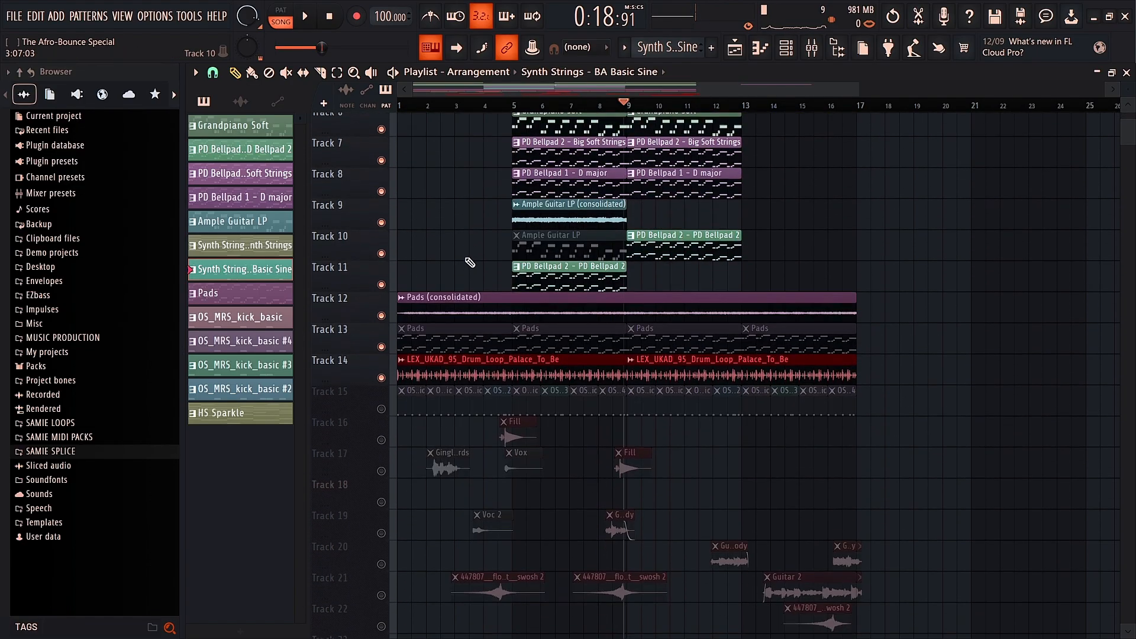
# Step: Unmute tracks 15, 17, 19, 20 and 21, and unmute their greyed-out audio clips with the Mute tool
pyautogui.click(381, 389)
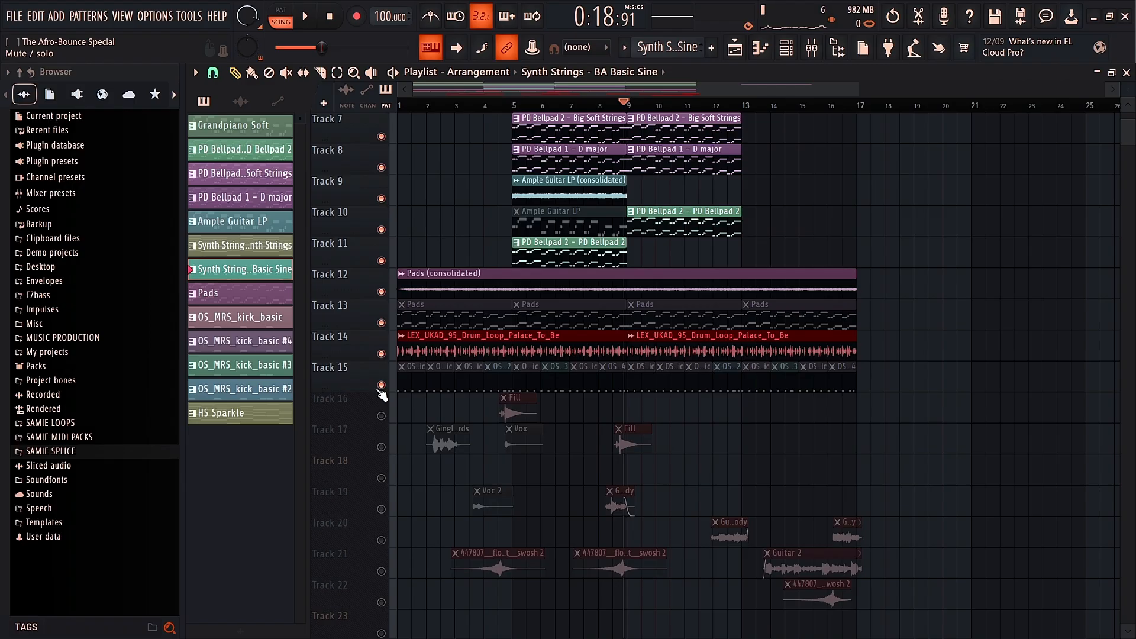
pyautogui.click(382, 449)
pyautogui.scroll(-4, 386, 450)
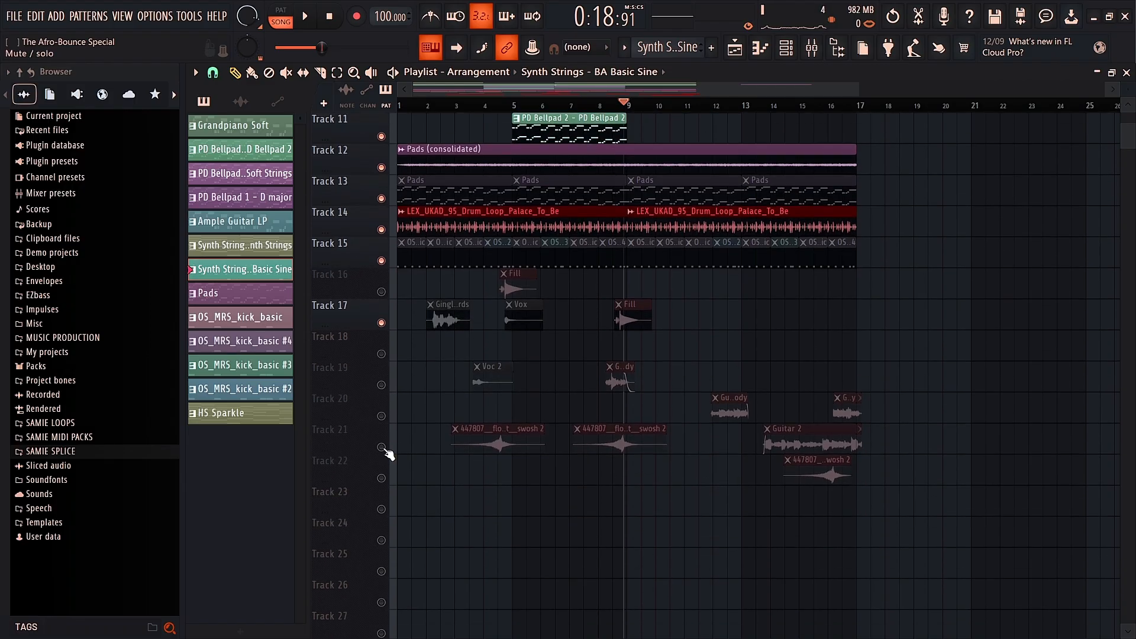
pyautogui.click(383, 384)
pyautogui.click(381, 415)
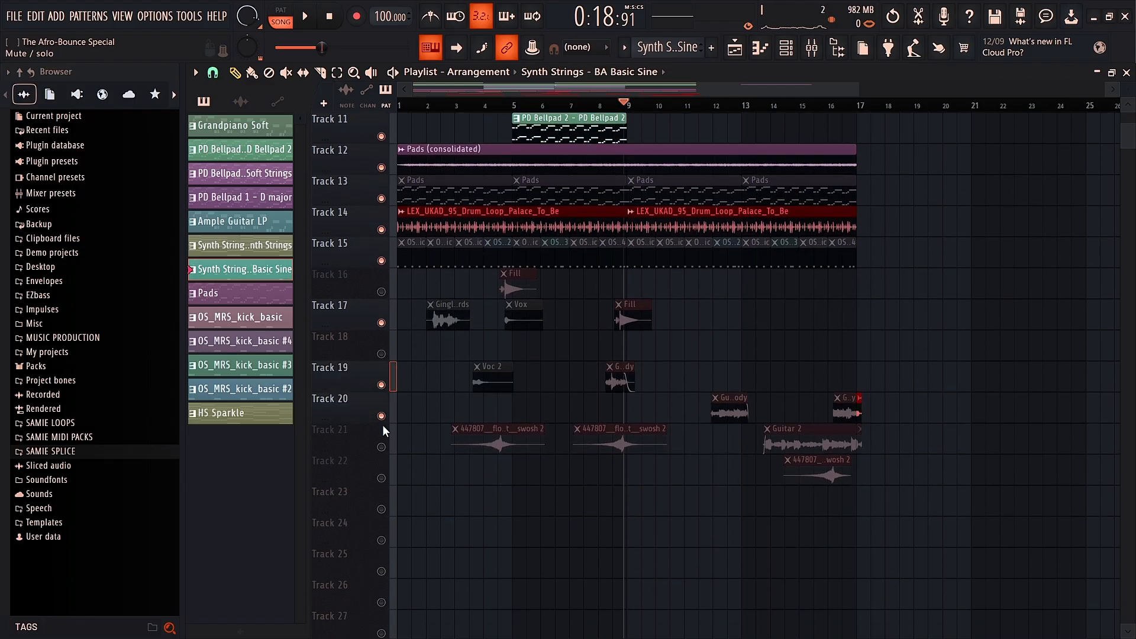
pyautogui.click(382, 447)
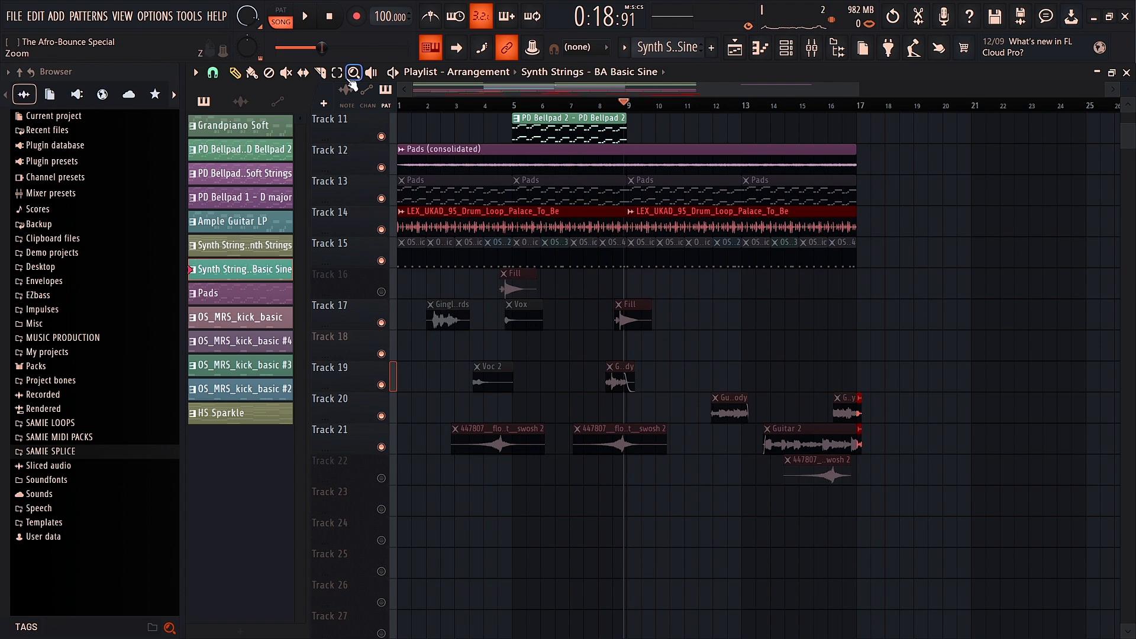
pyautogui.click(287, 72)
pyautogui.click(456, 317)
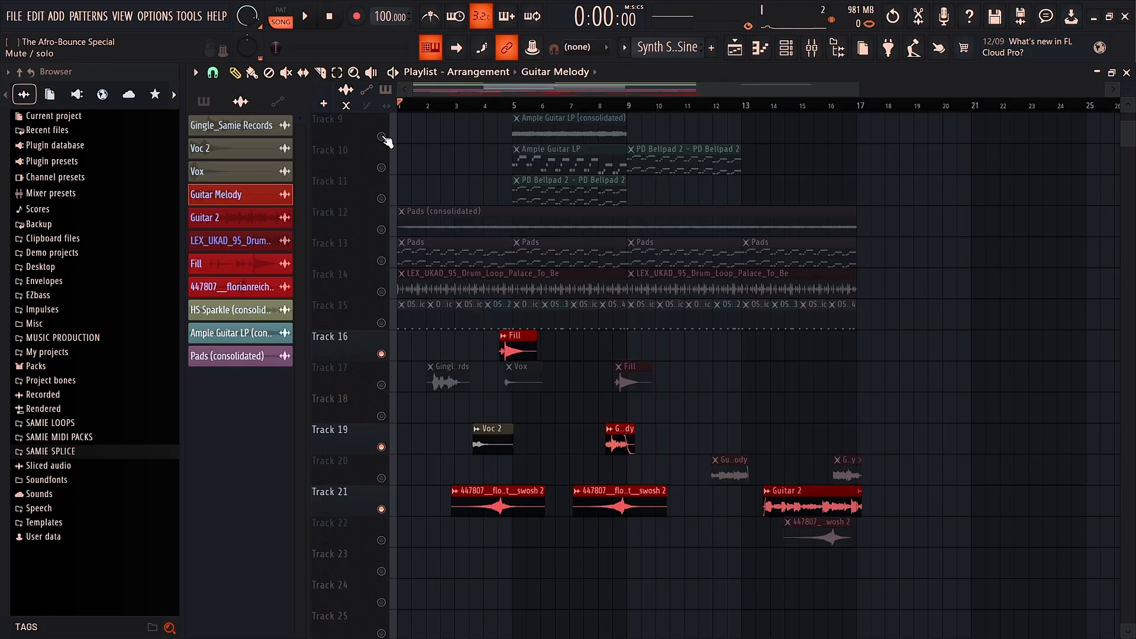
# Step: Unsolo Track 9 and play the whole arrangement with Space until bar 17, then stop
pyautogui.rightClick(383, 137)
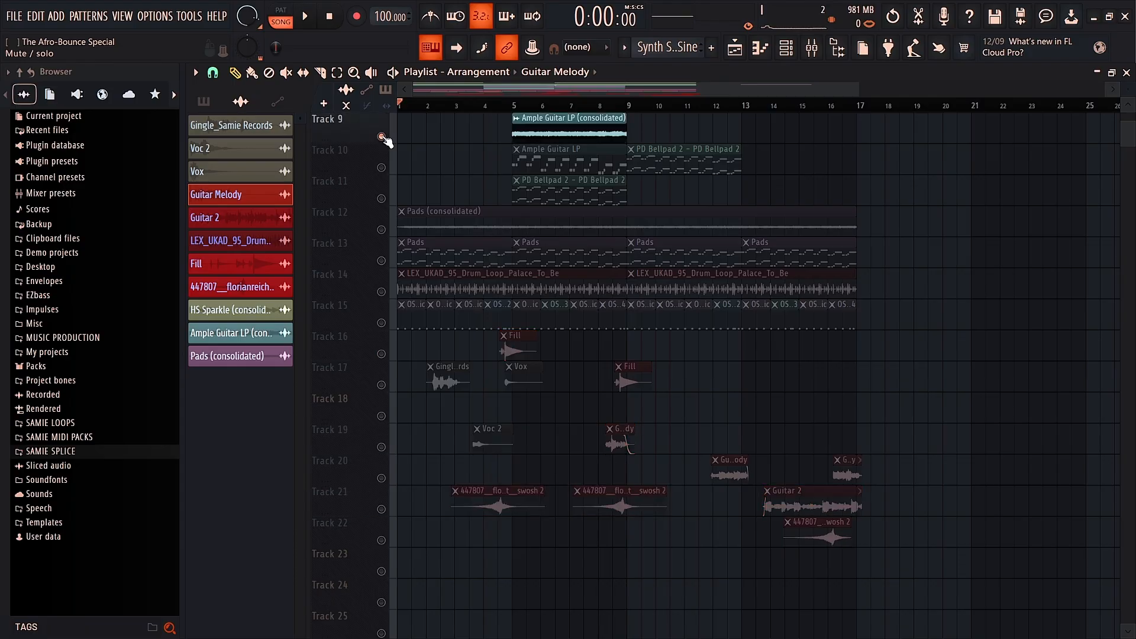
pyautogui.rightClick(383, 137)
pyautogui.scroll(5, 449, 203)
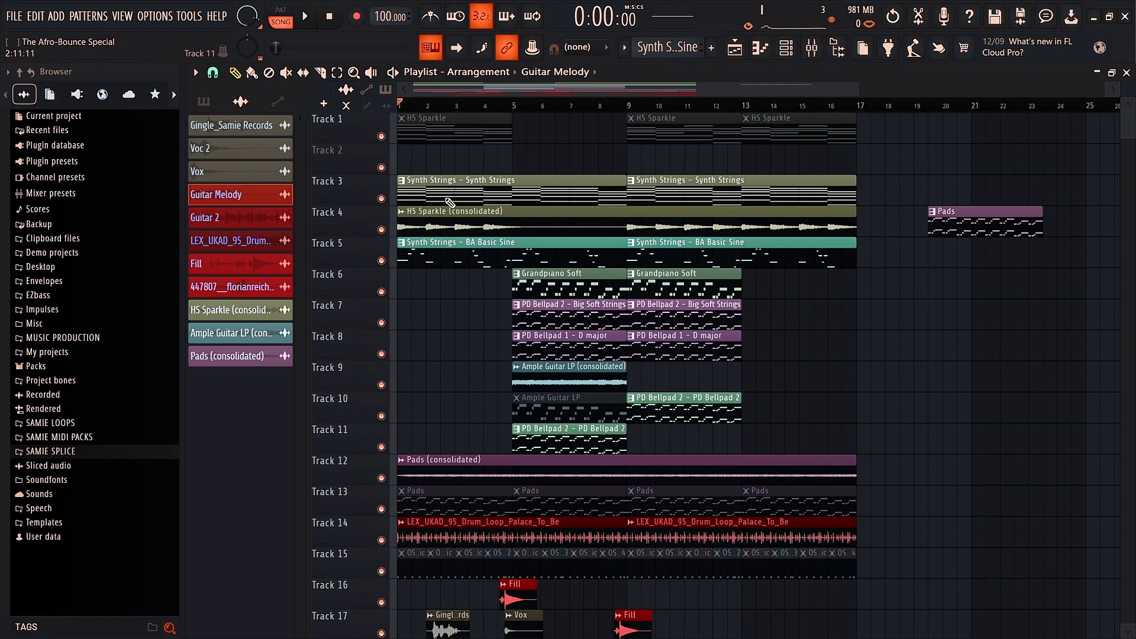
pyautogui.press('space')
pyautogui.scroll(-3, 1017, 284)
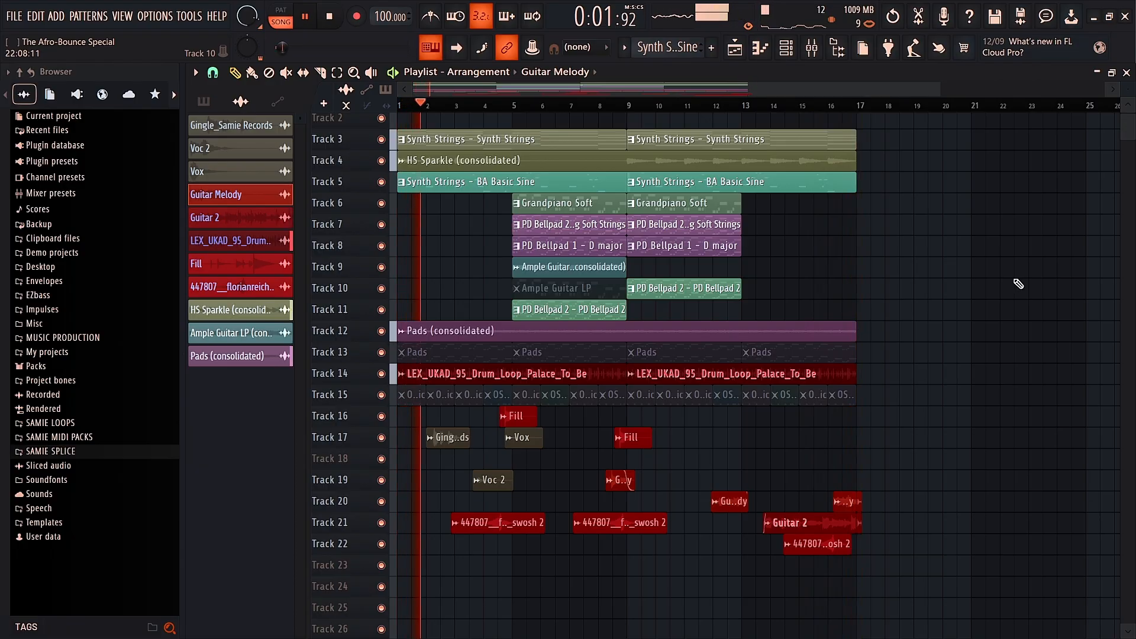
pyautogui.press('space')
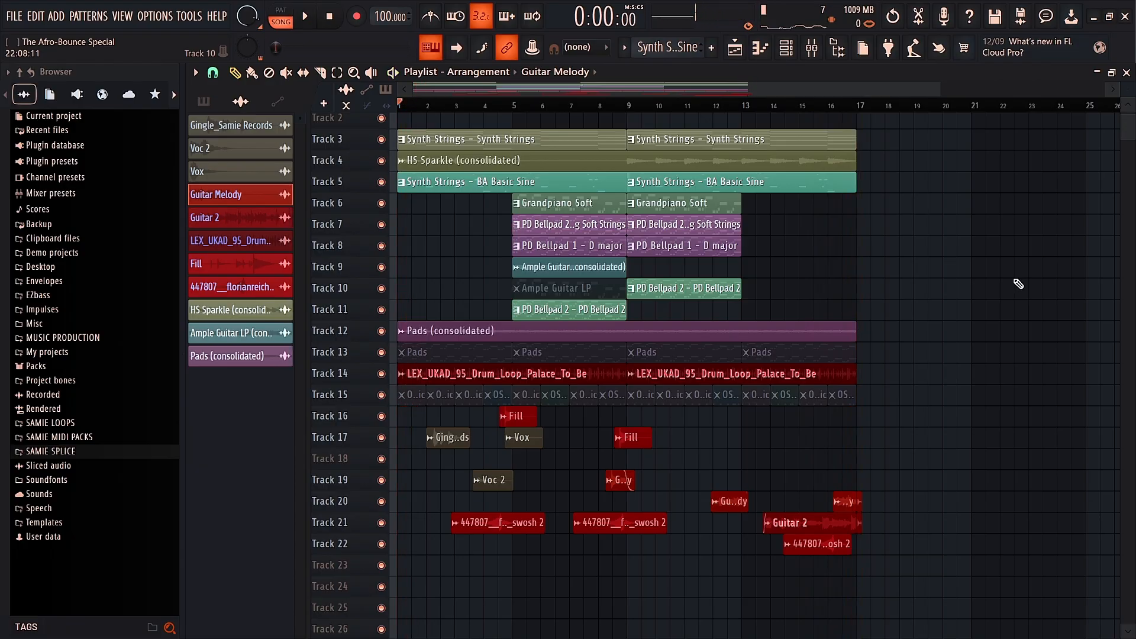